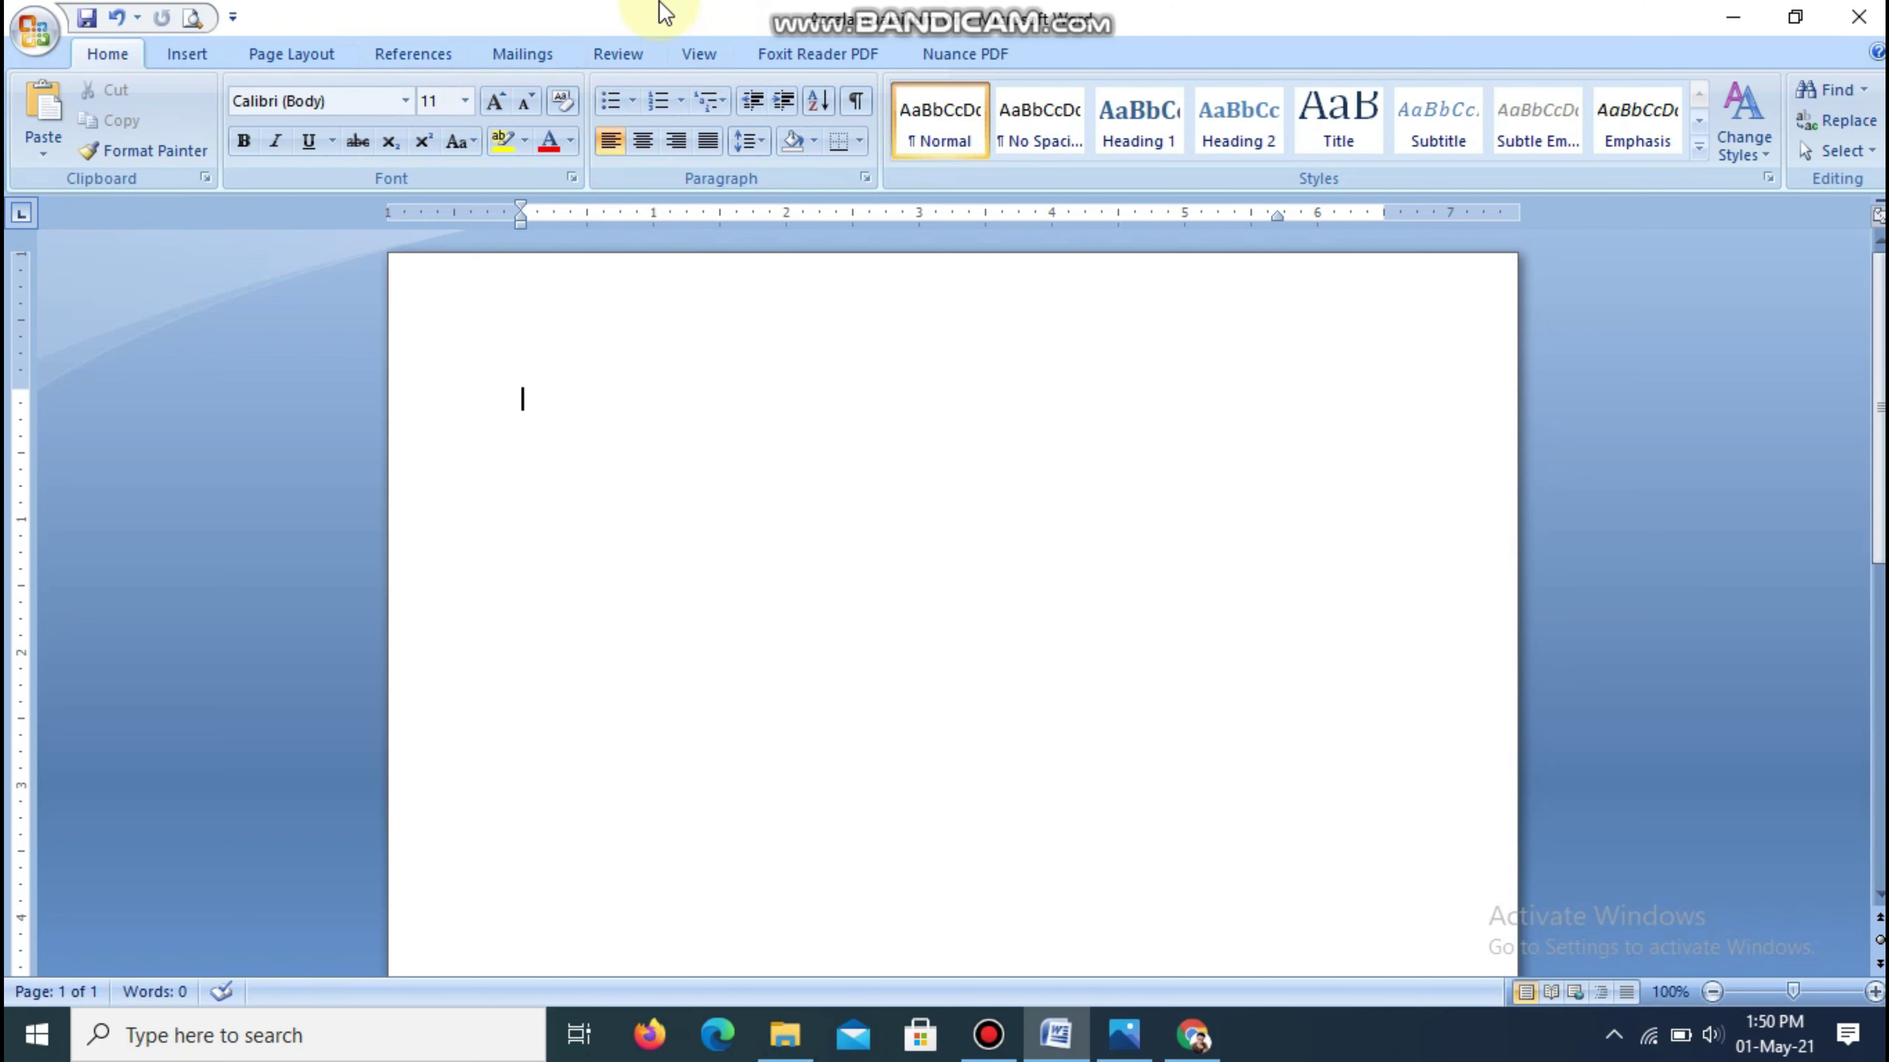
# Step: Open the Research pane for the blank document and clear the old room description from its search text
pyautogui.click(639, 54)
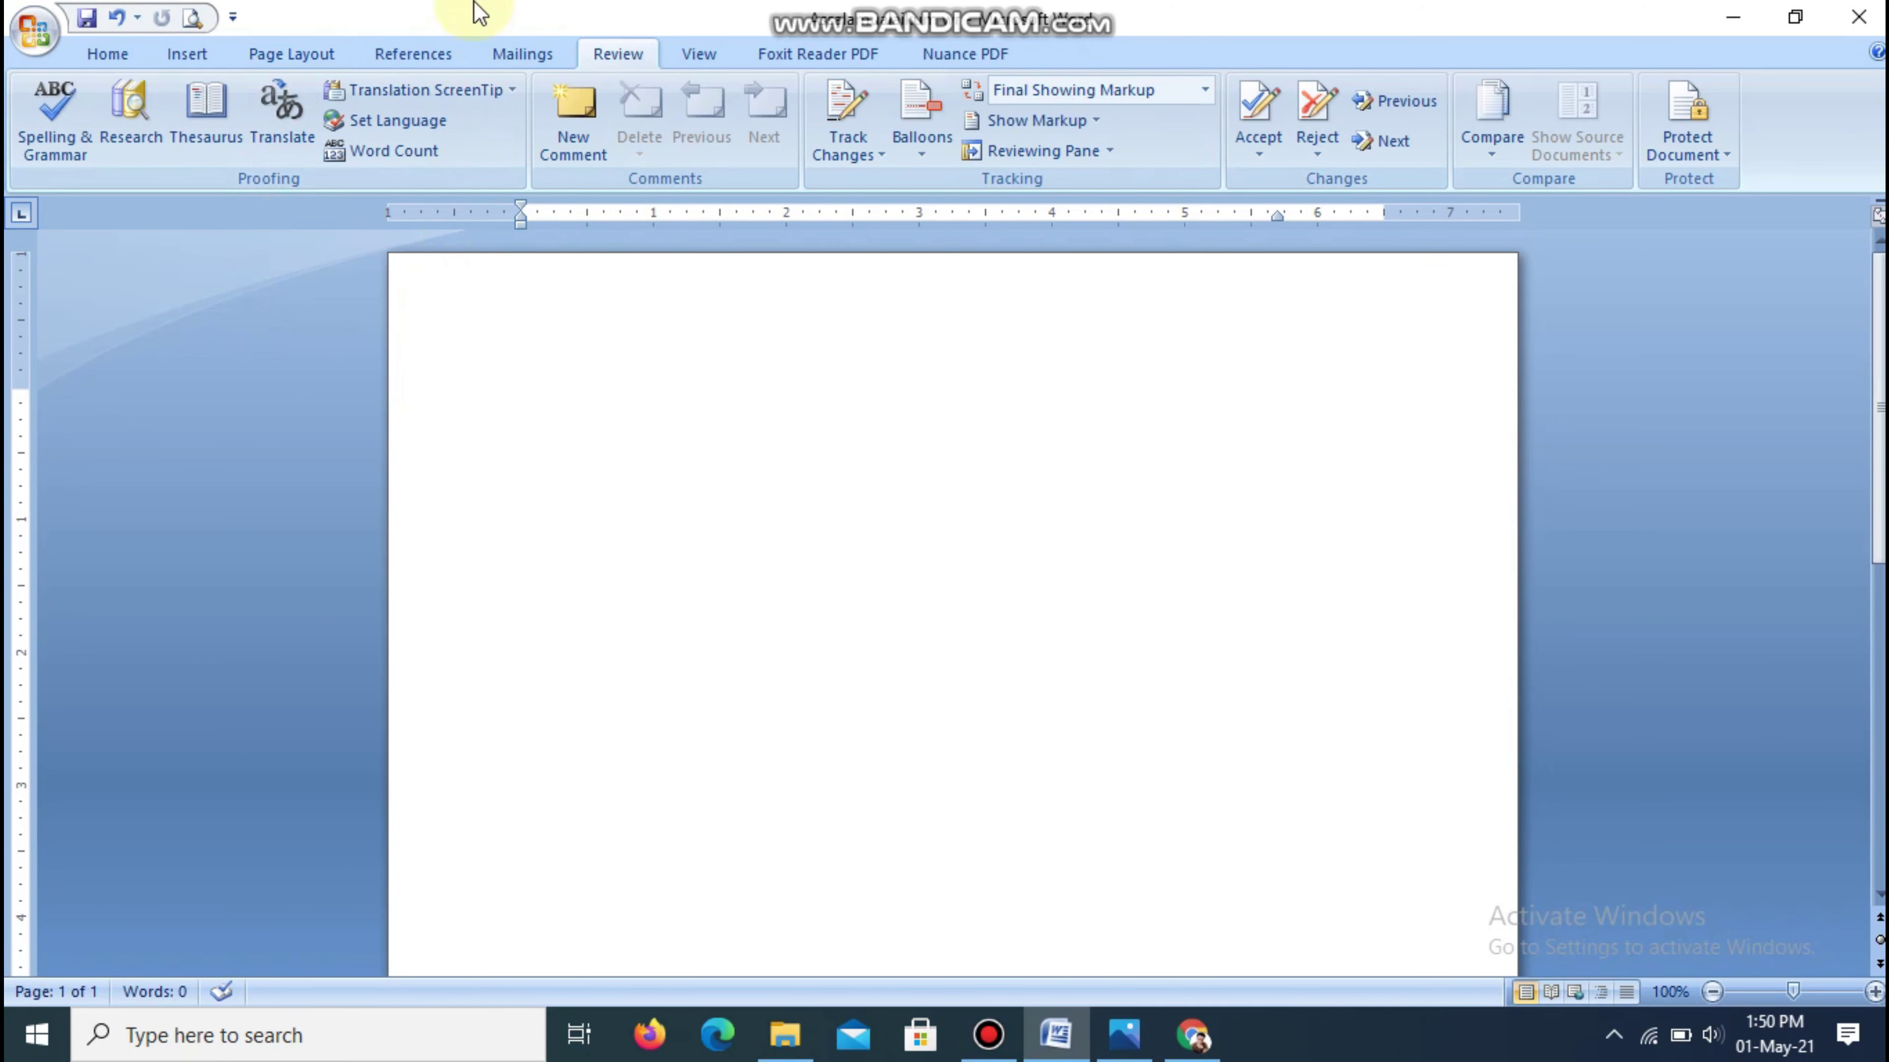
pyautogui.click(146, 125)
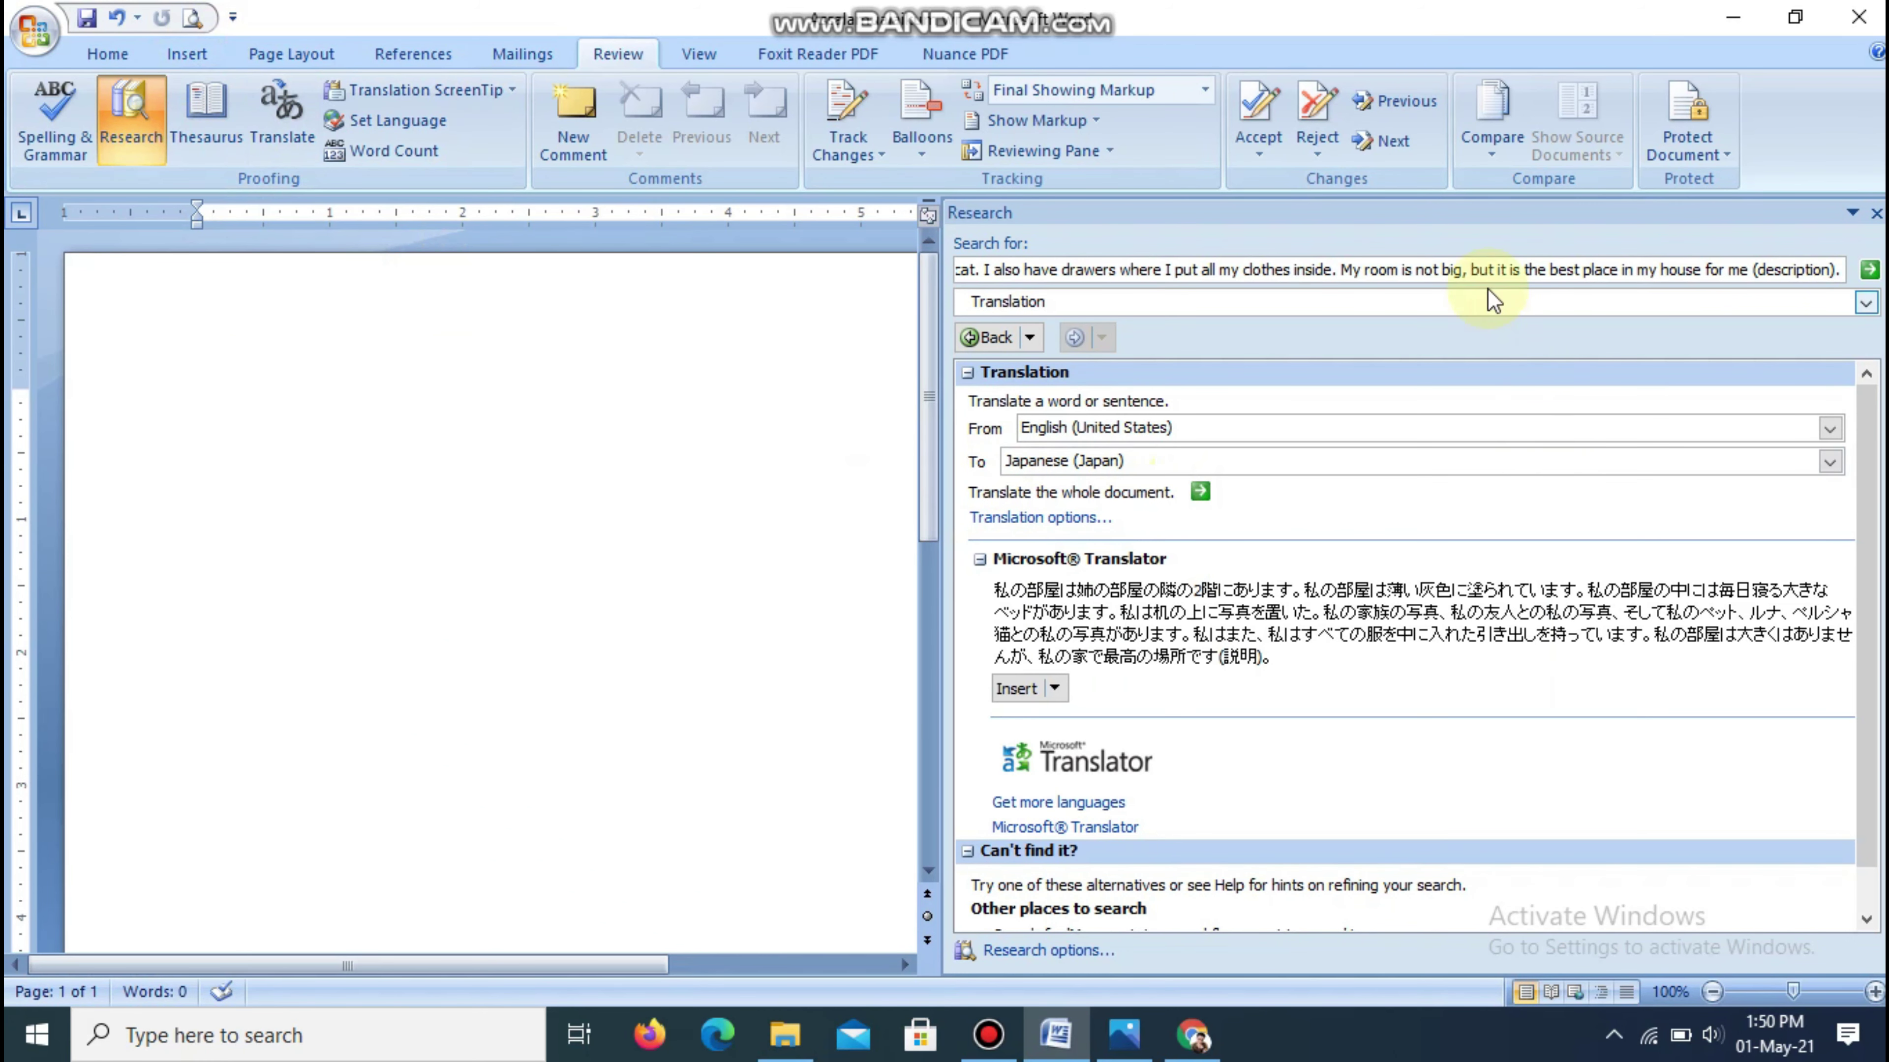
pyautogui.moveTo(943, 626); pyautogui.dragTo(831, 624)
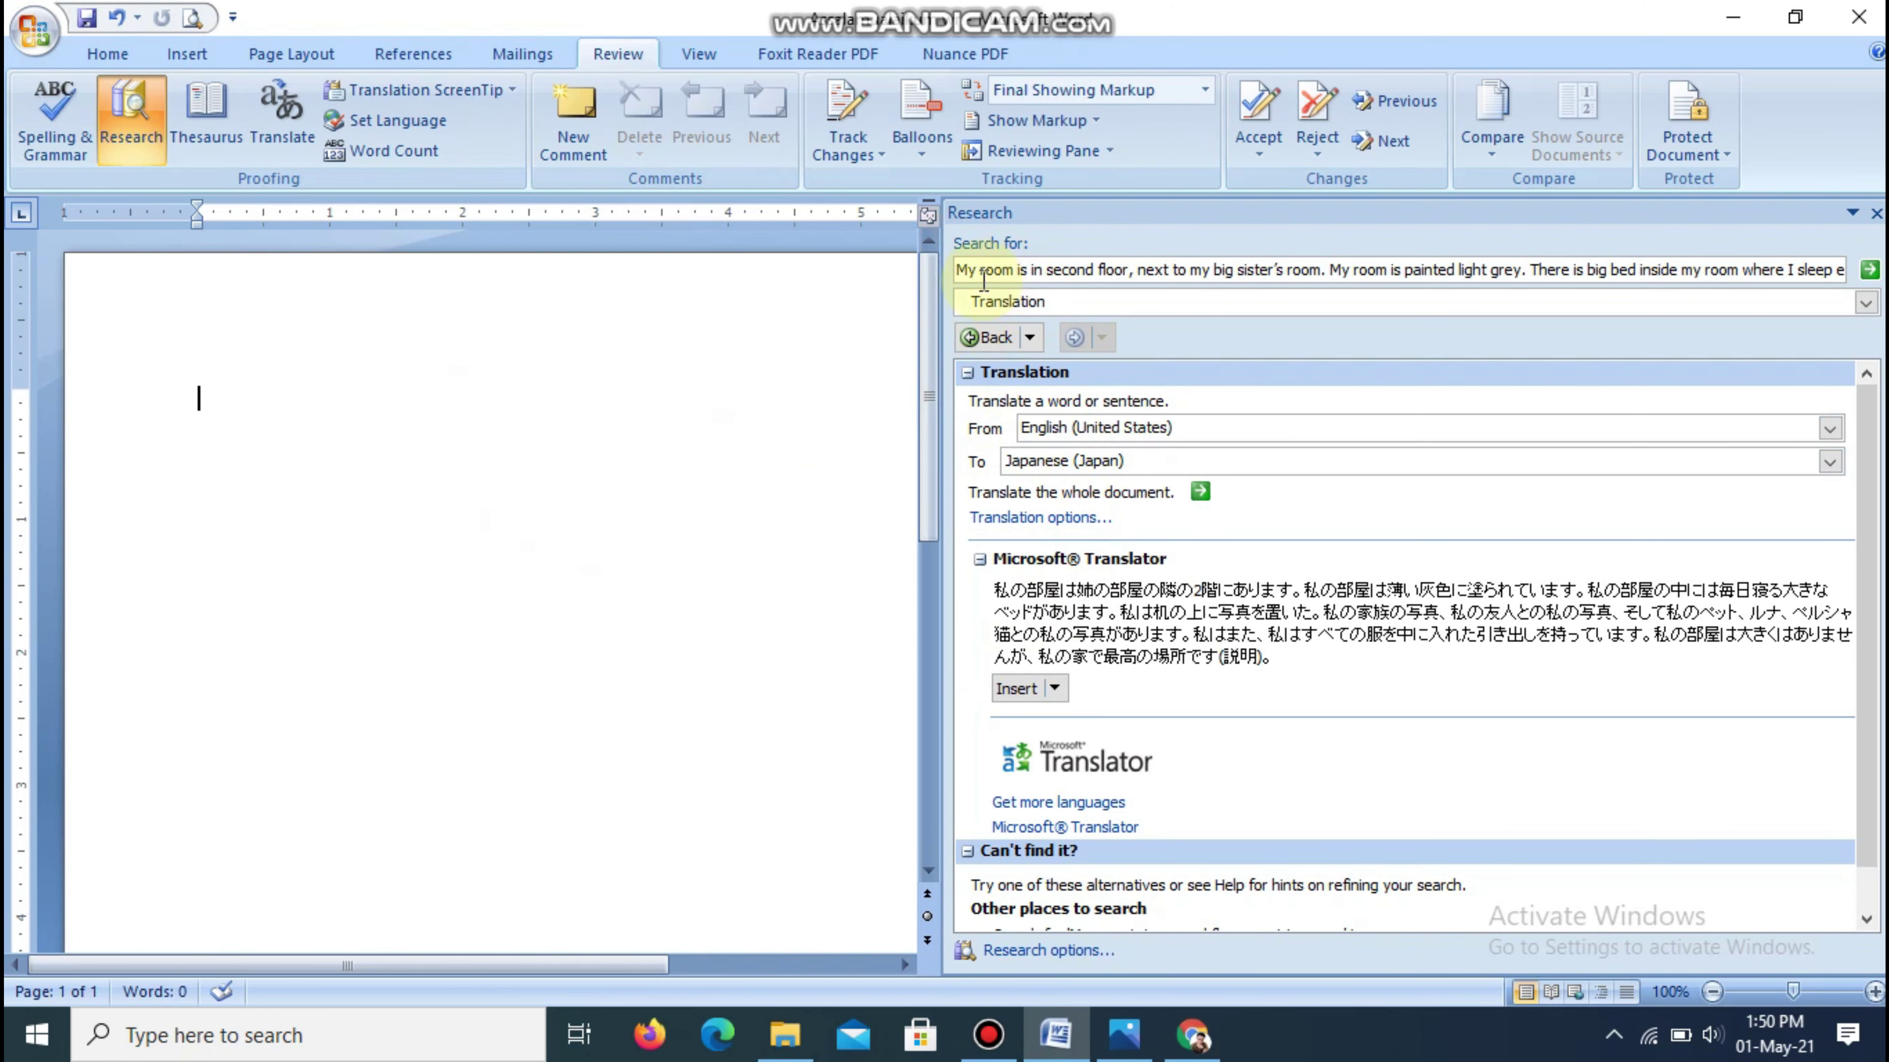
pyautogui.moveTo(963, 277); pyautogui.dragTo(1737, 304)
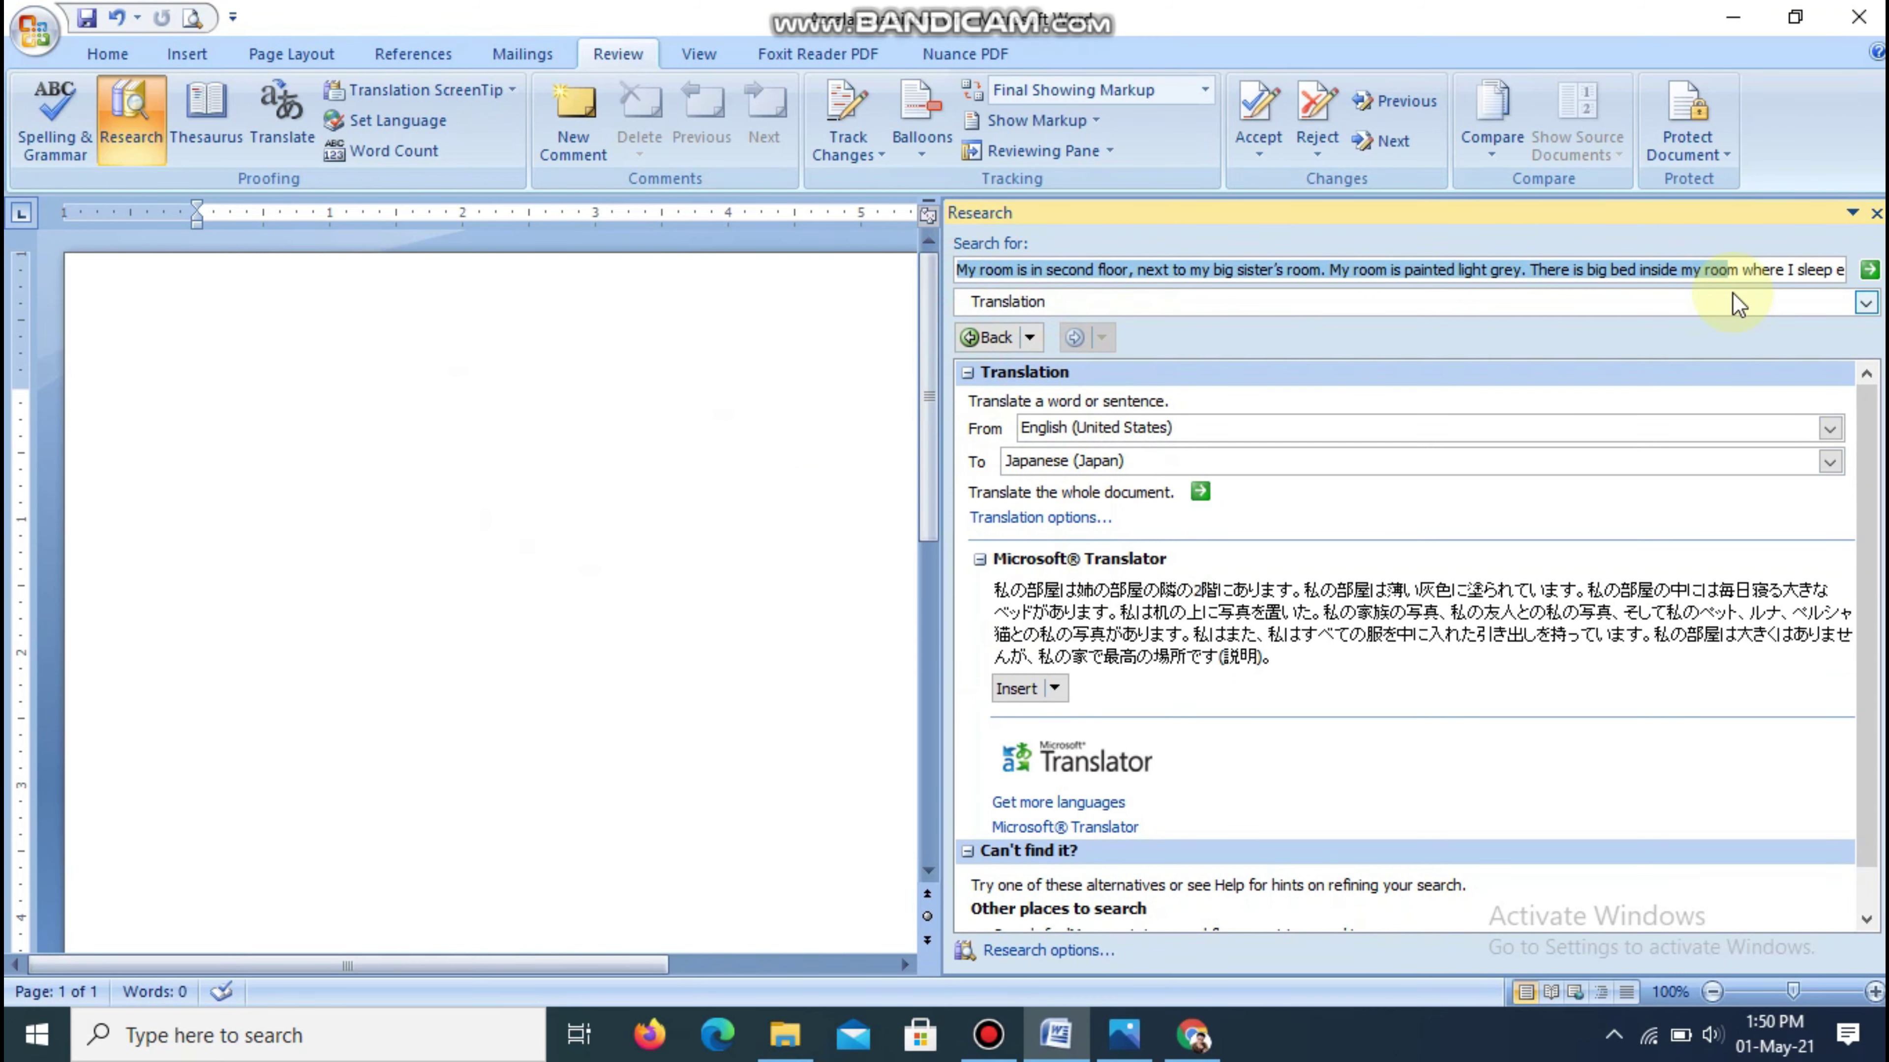
pyautogui.hotkey('ctrl', 'a')
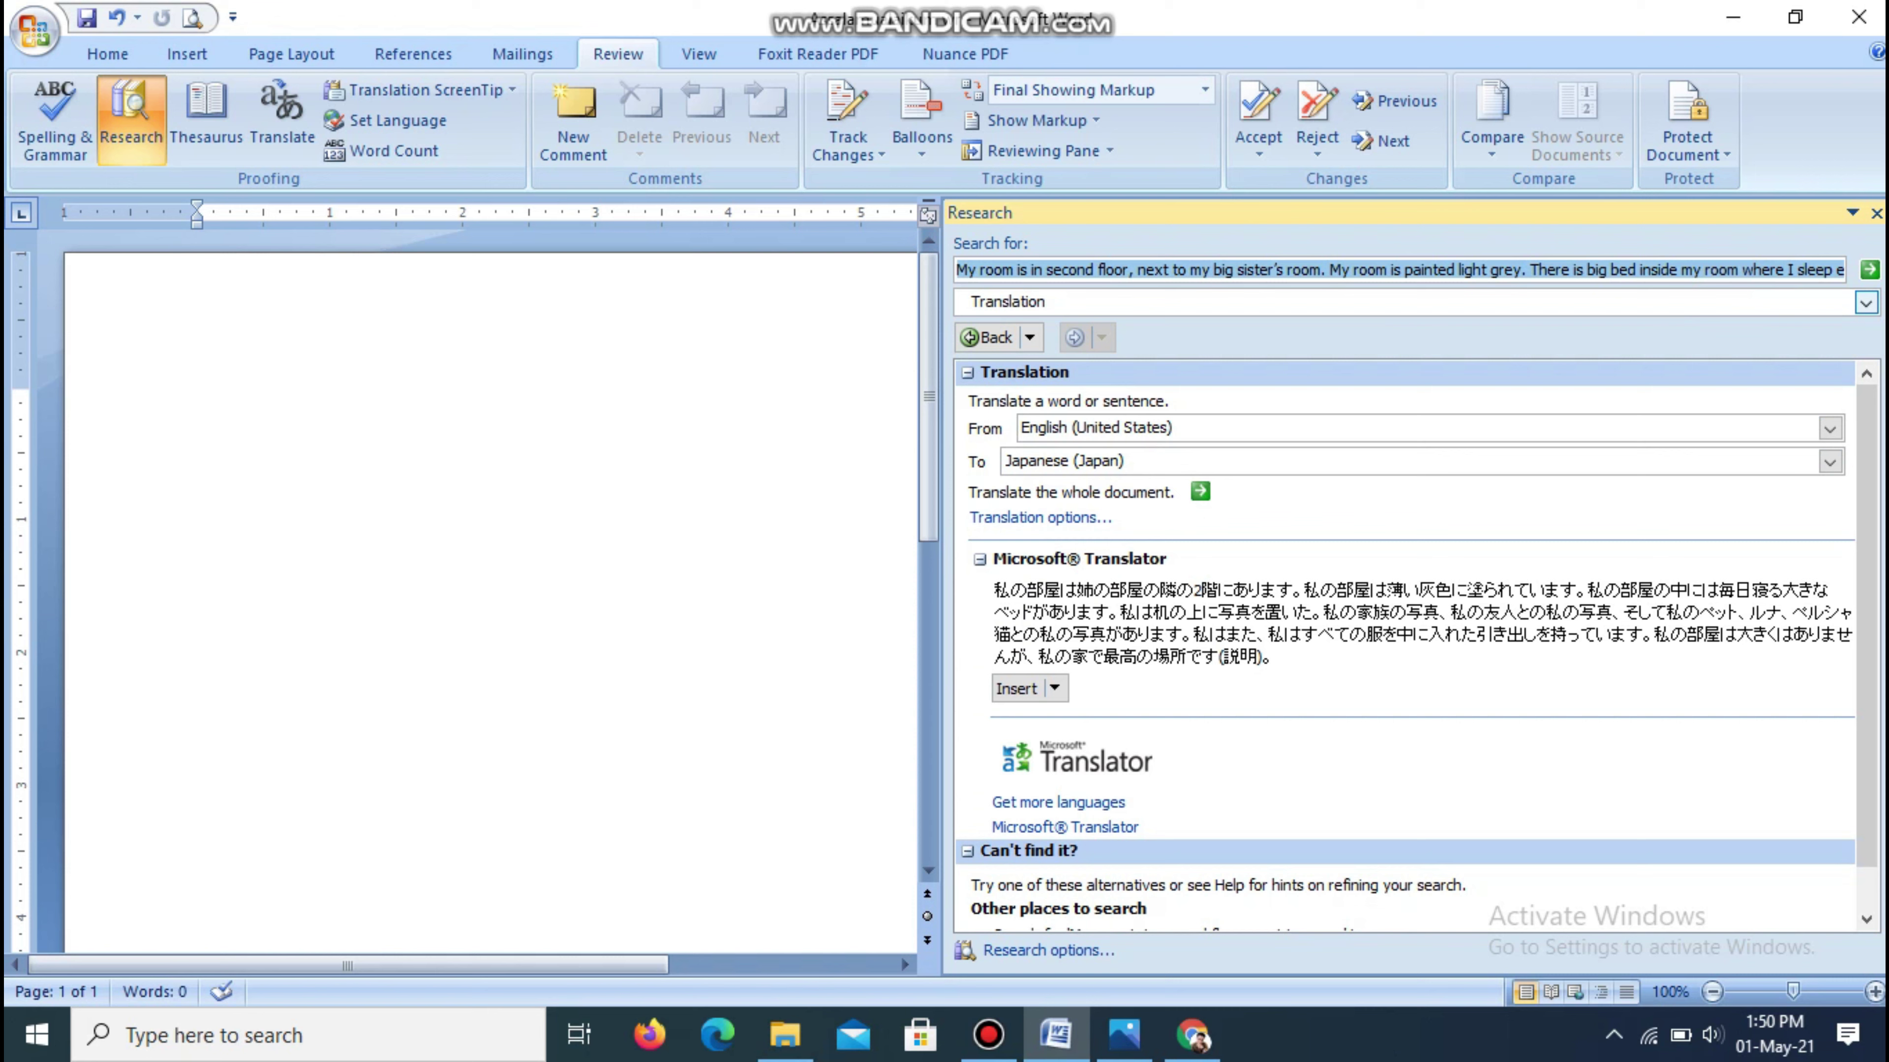
pyautogui.hotkey('ctrl', 'x')
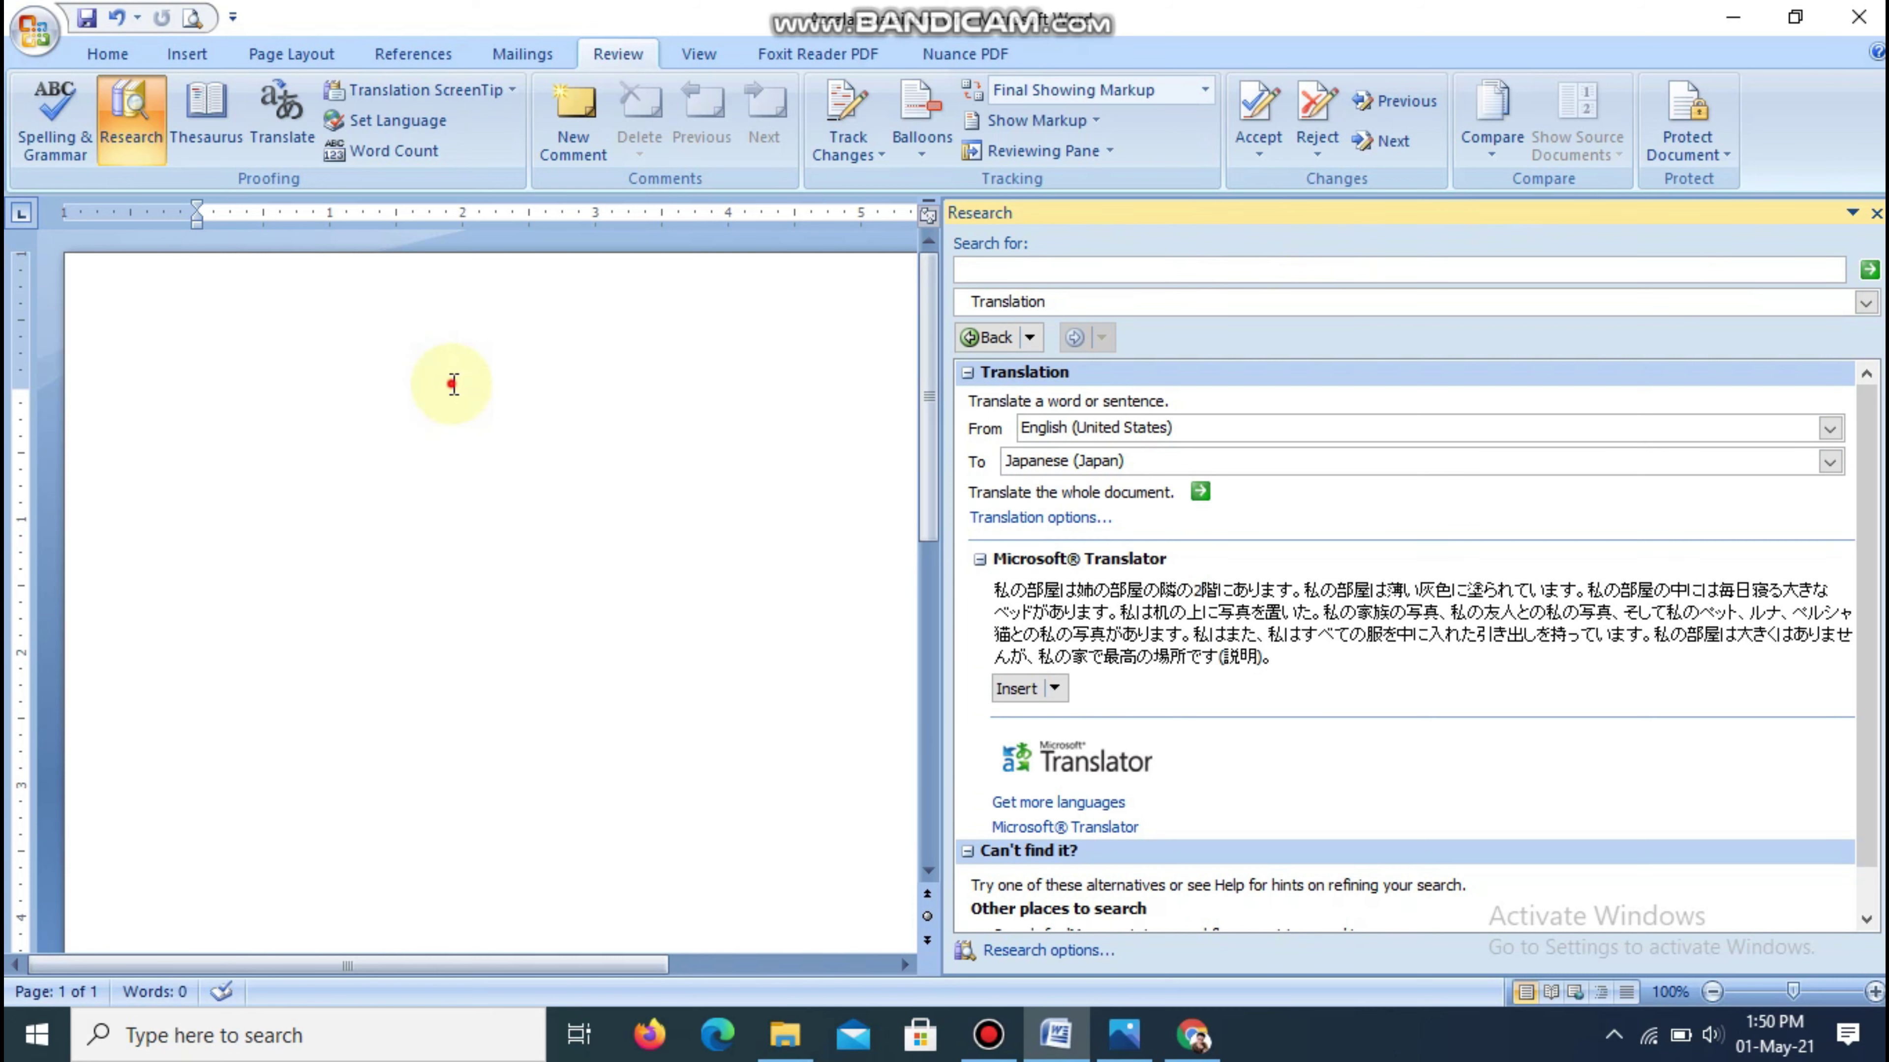
# Step: Write "Aku pergi ke sebuah bioskop bersama keluargaku" in the document and copy the sentence
pyautogui.click(453, 385)
pyautogui.write('Aku p')
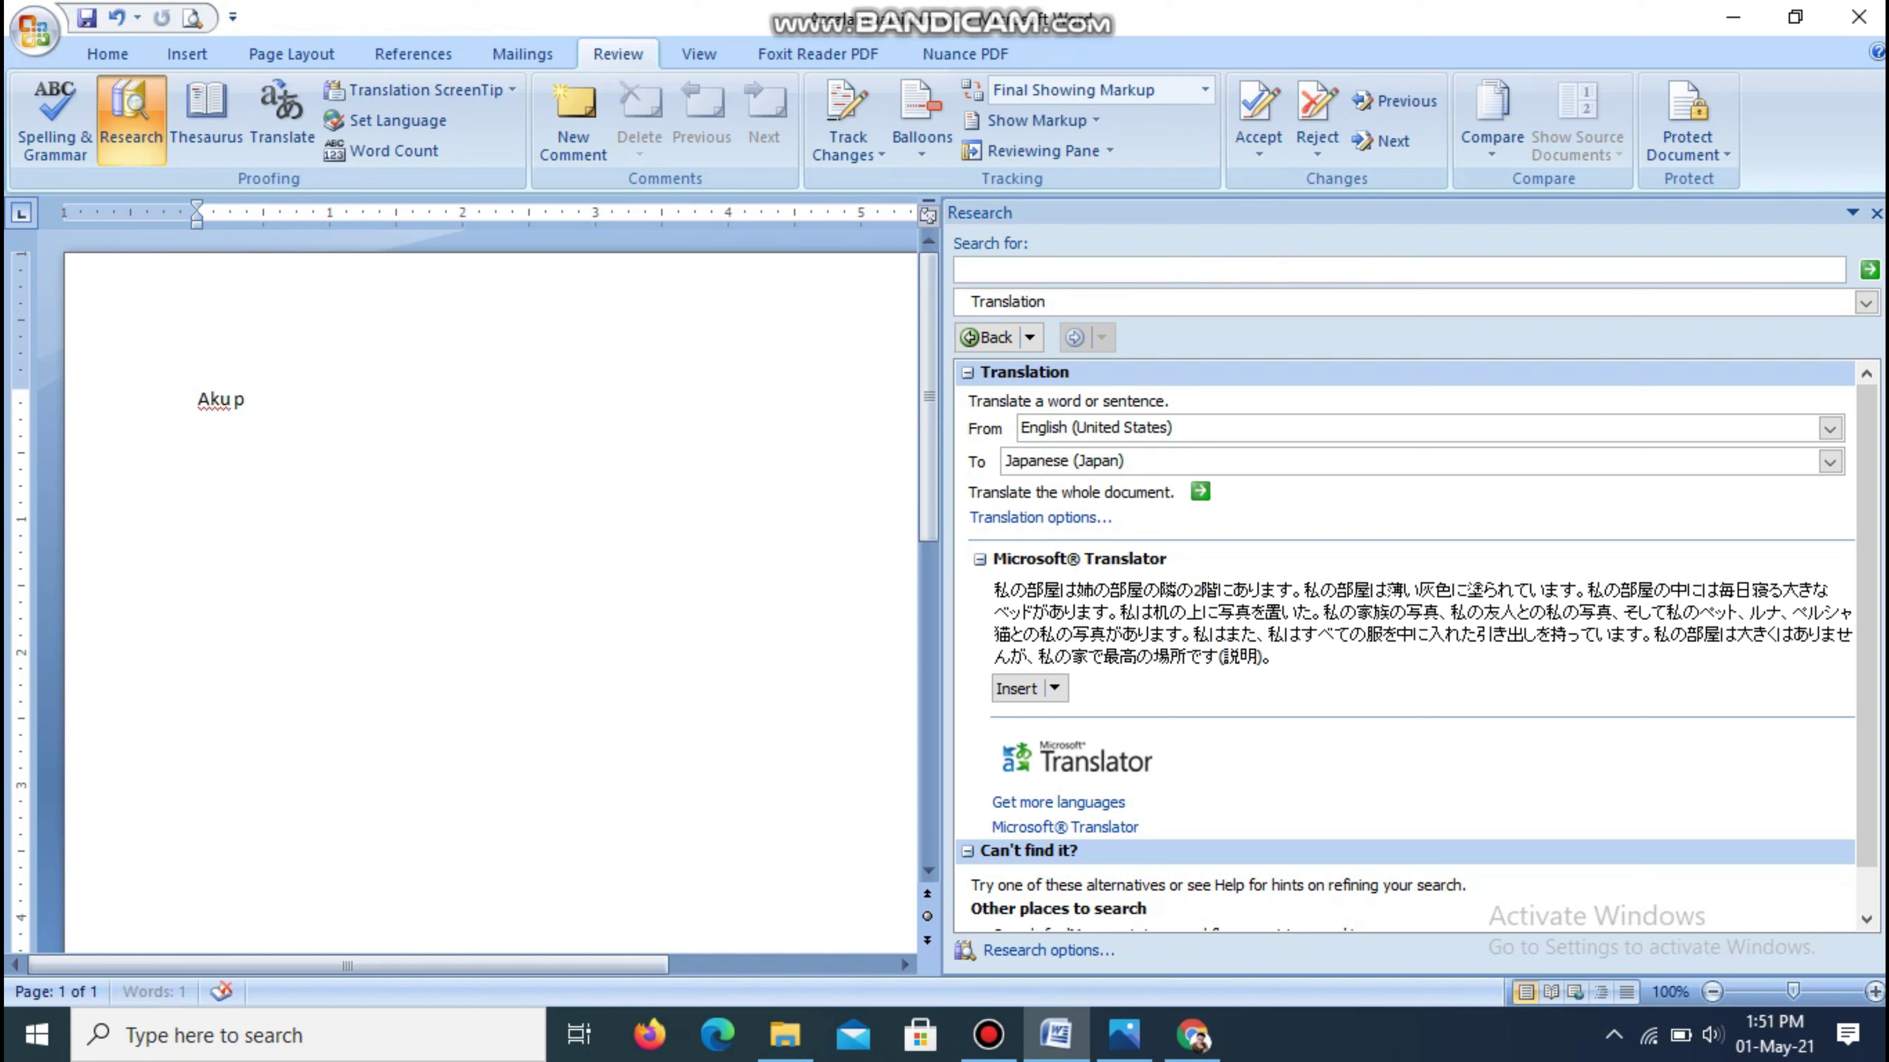
pyautogui.write('ergi ke sebuah bios')
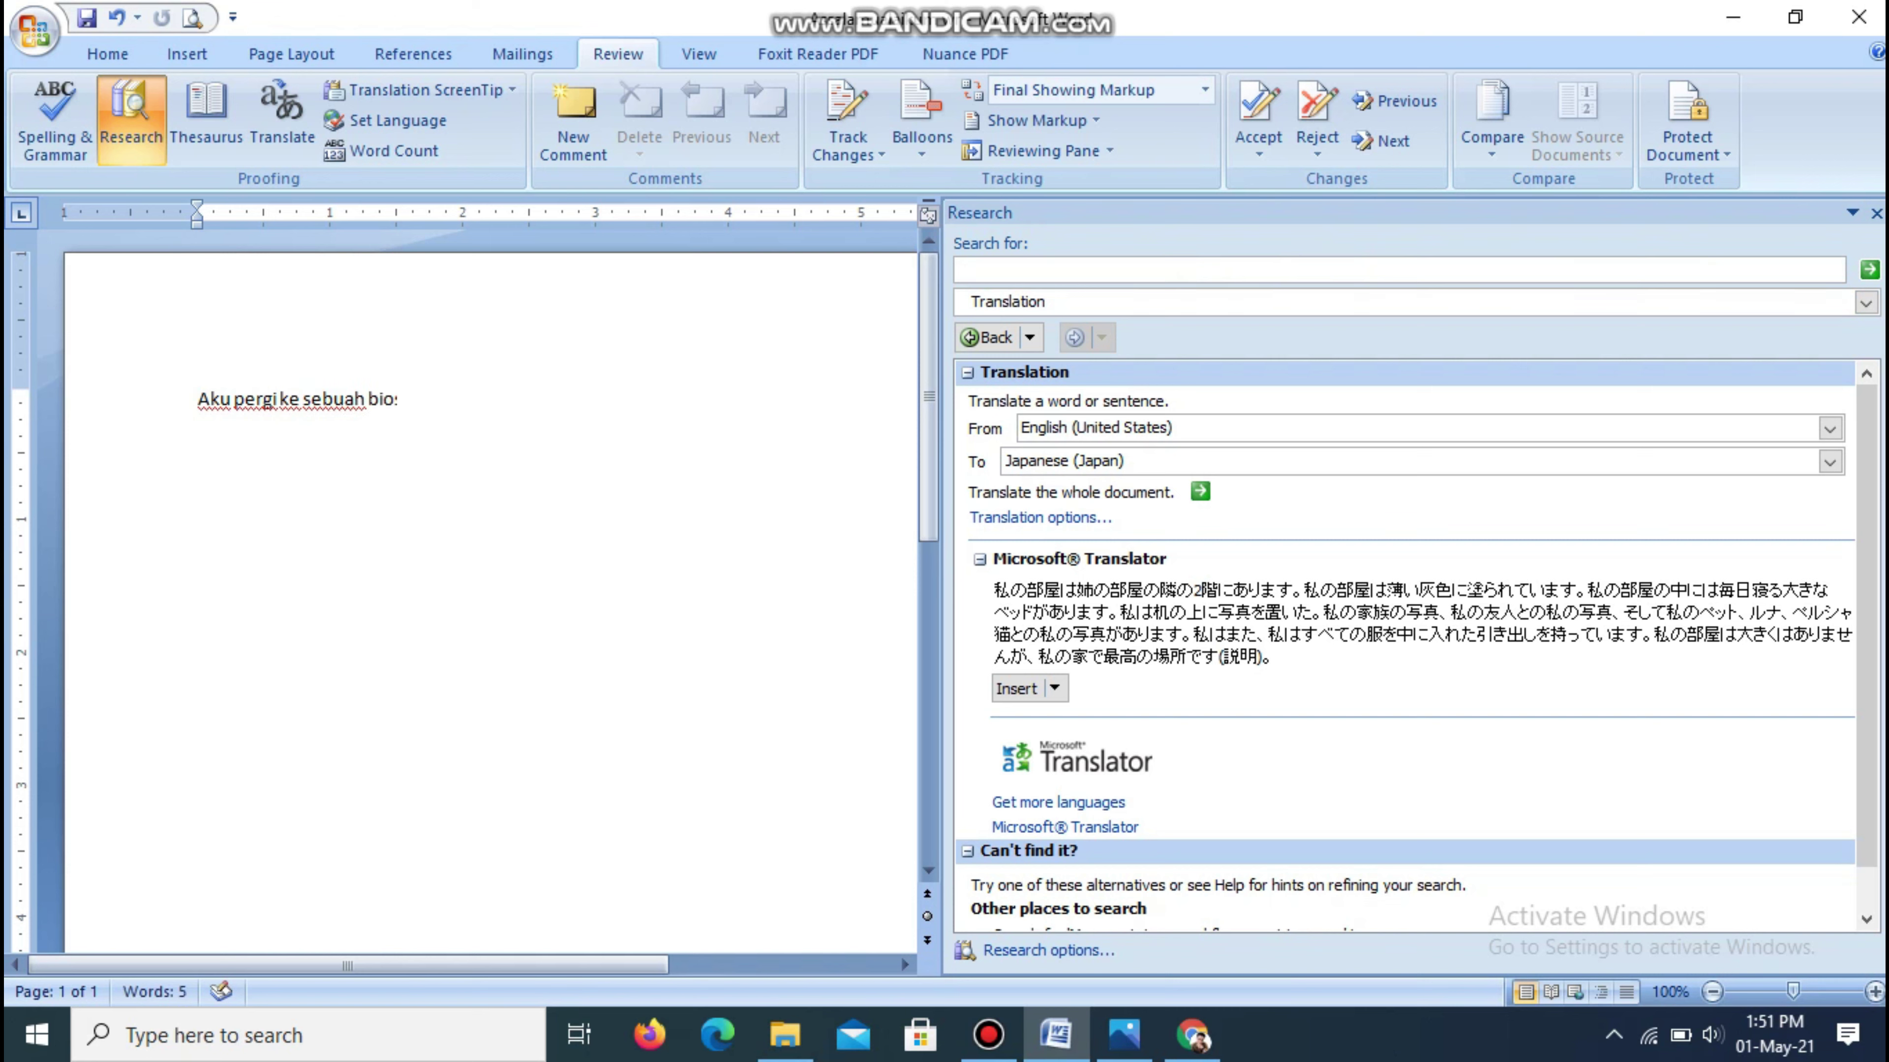
pyautogui.write('kop bersama keluargaku')
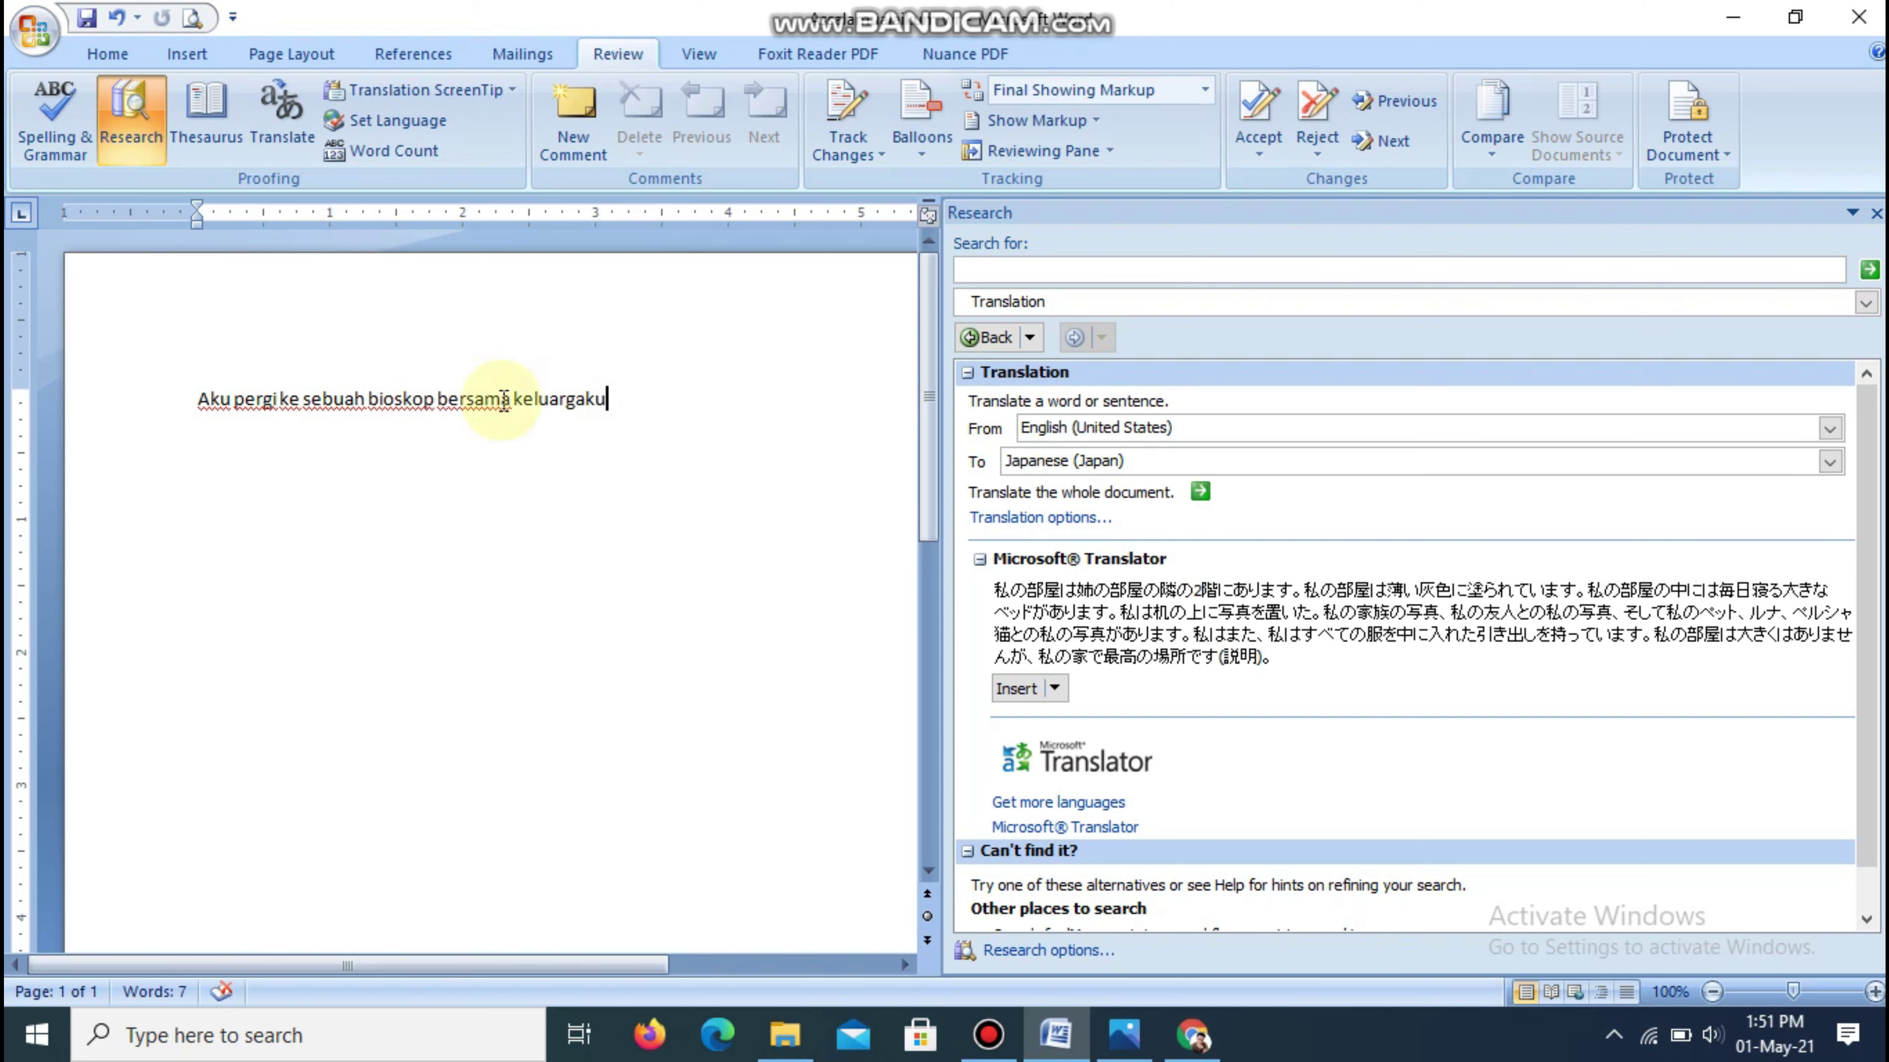
pyautogui.moveTo(200, 402); pyautogui.dragTo(620, 403)
pyautogui.hotkey('ctrl', 'c')
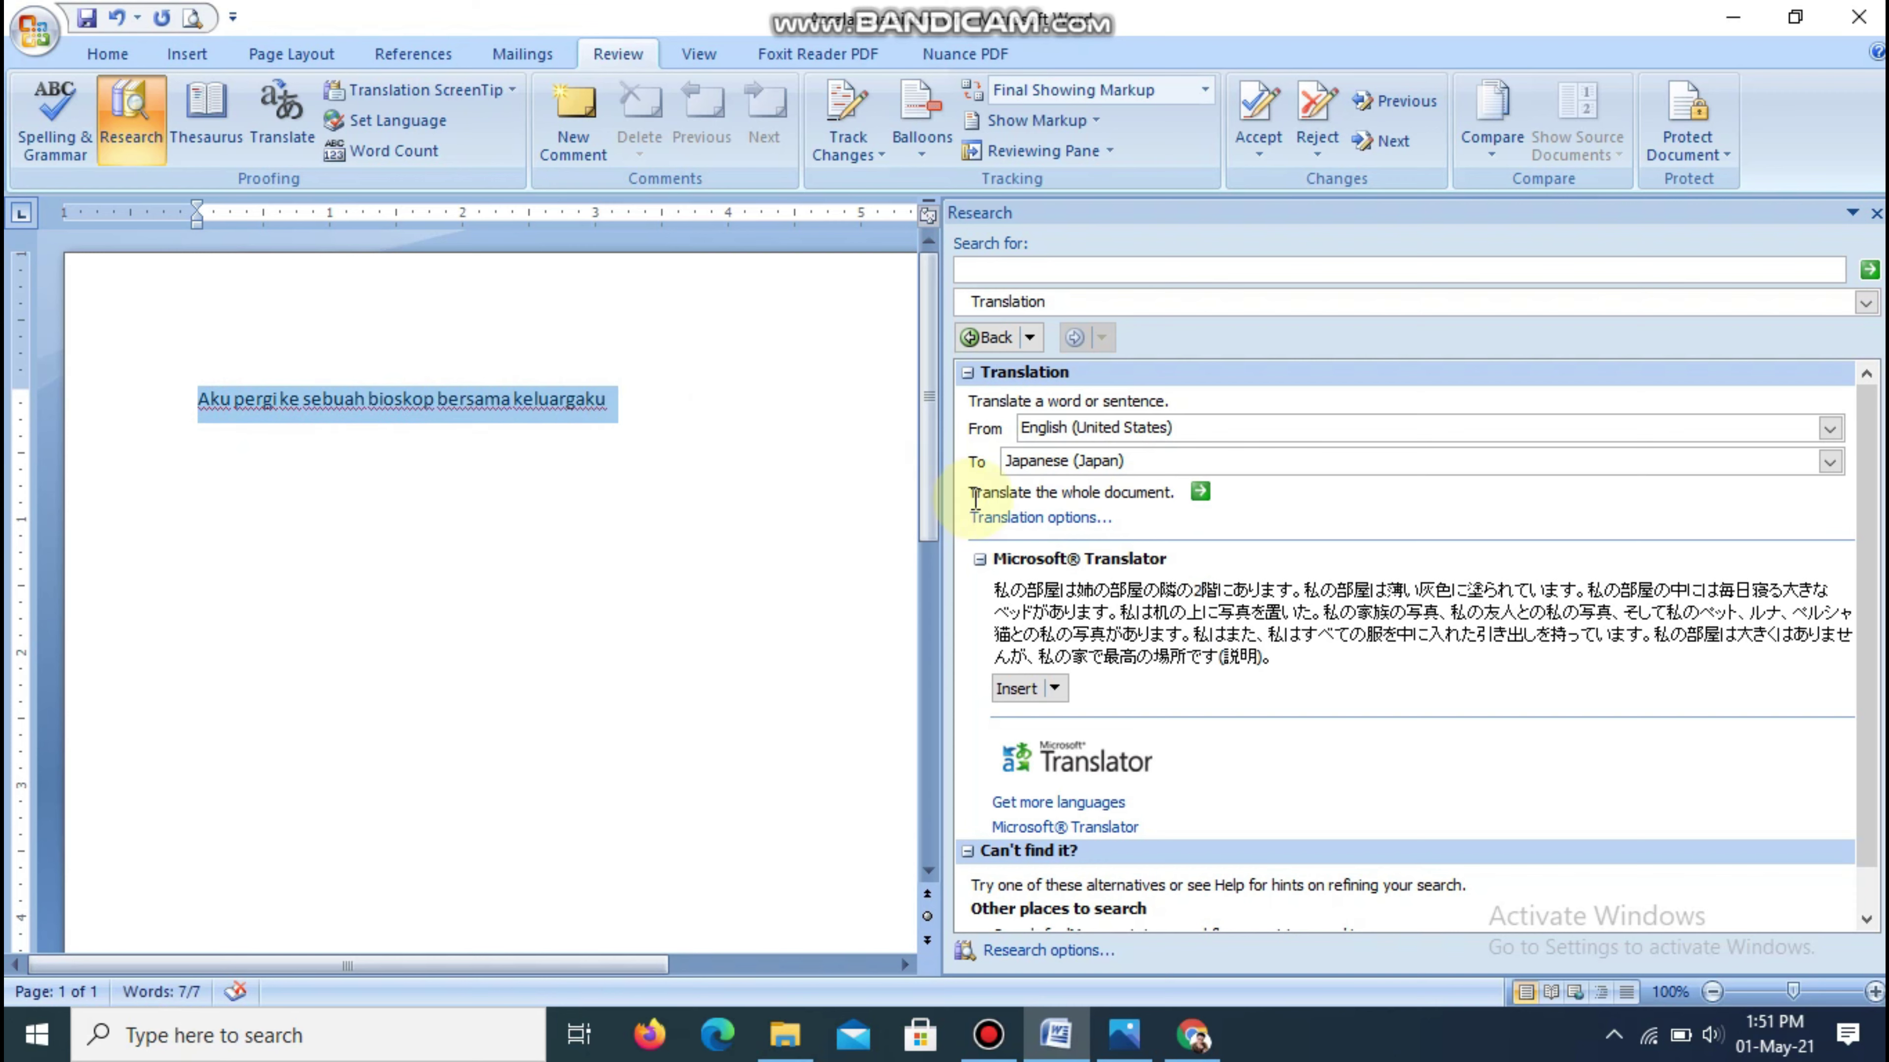
# Step: Set the translation languages from Indonesian (Indonesia) to English (United States)
pyautogui.click(1161, 465)
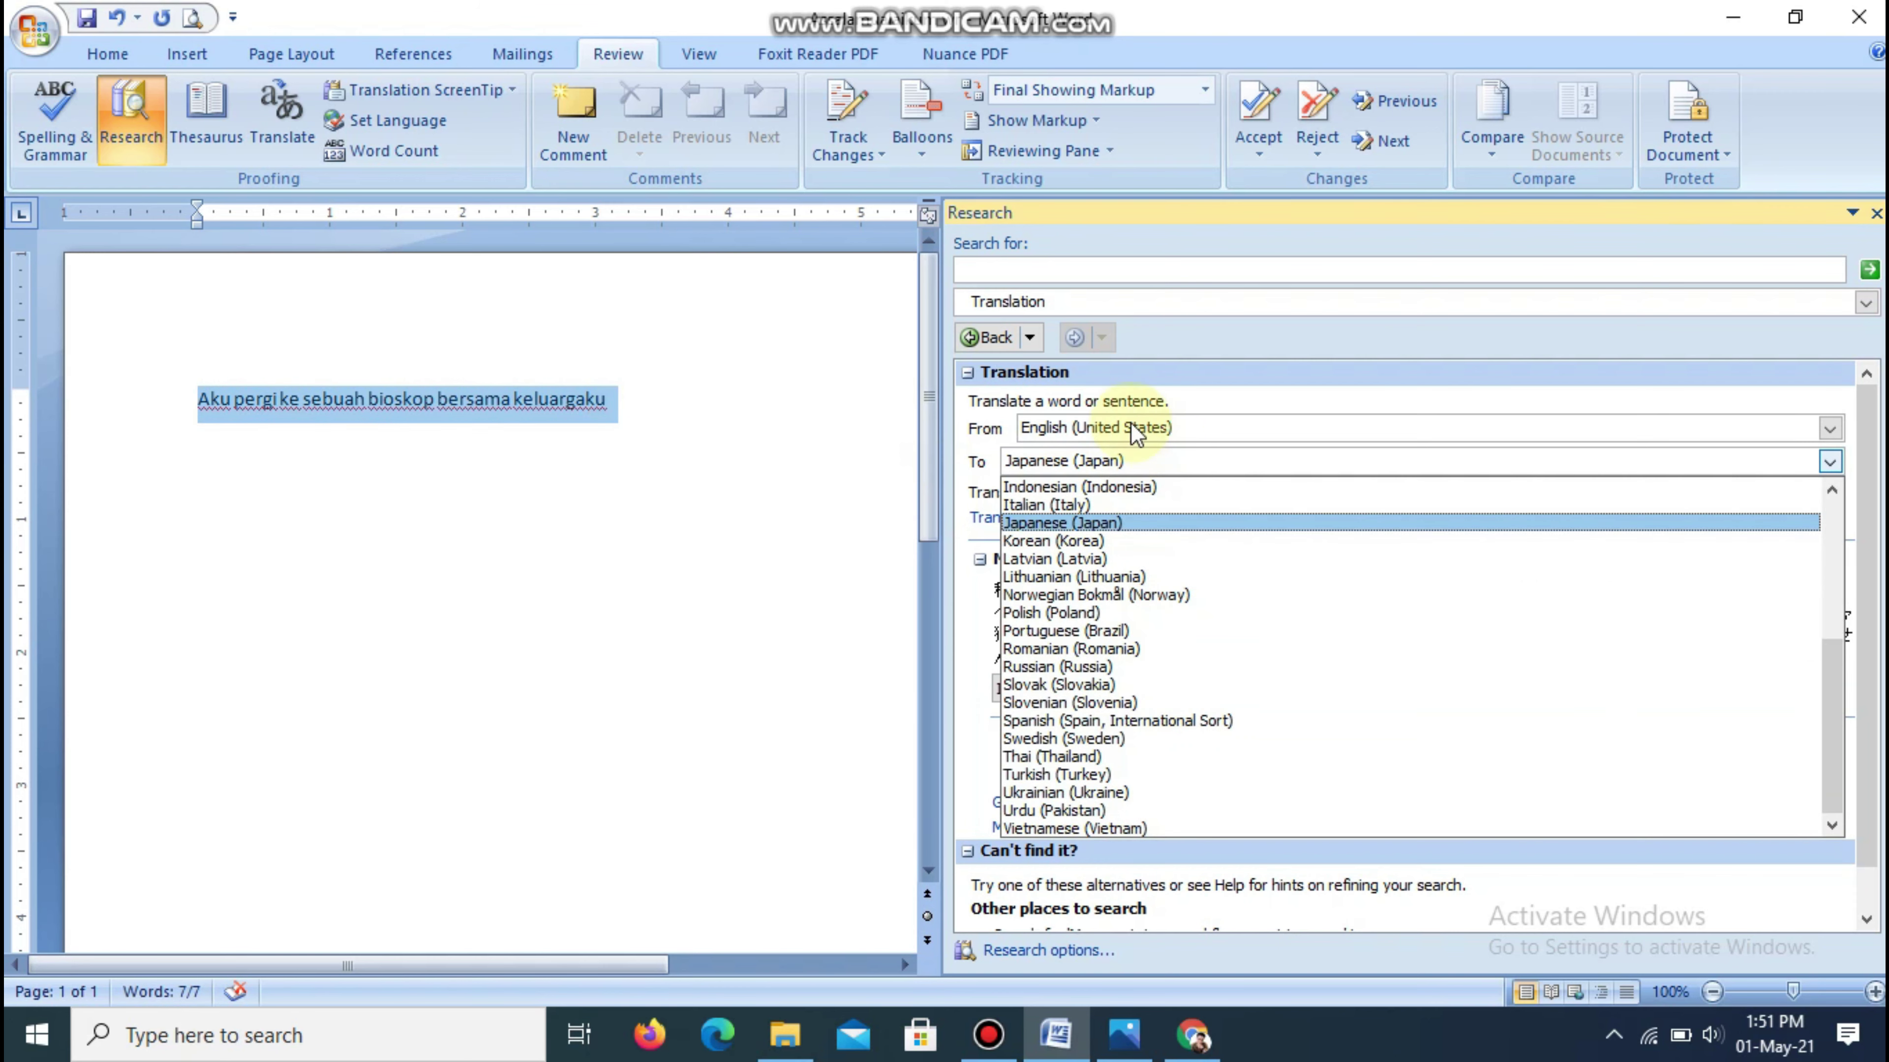
pyautogui.click(995, 438)
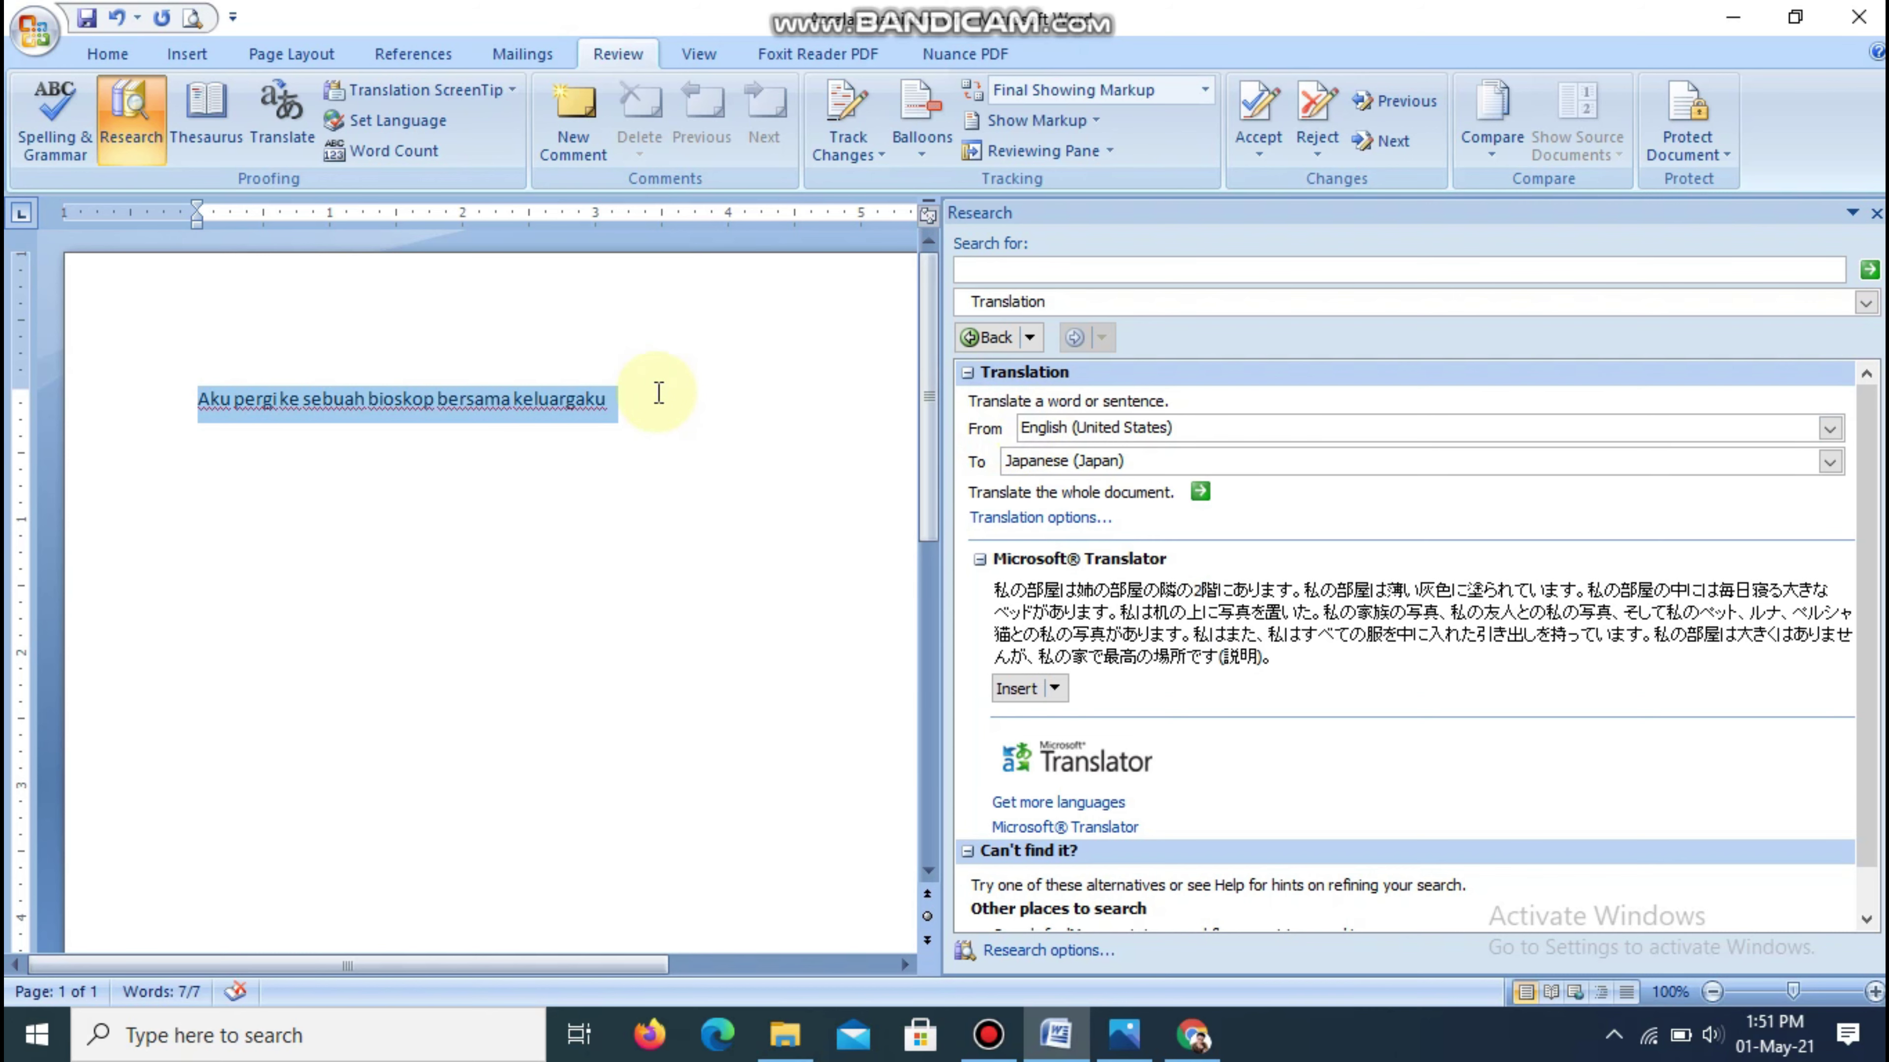
pyautogui.click(1043, 432)
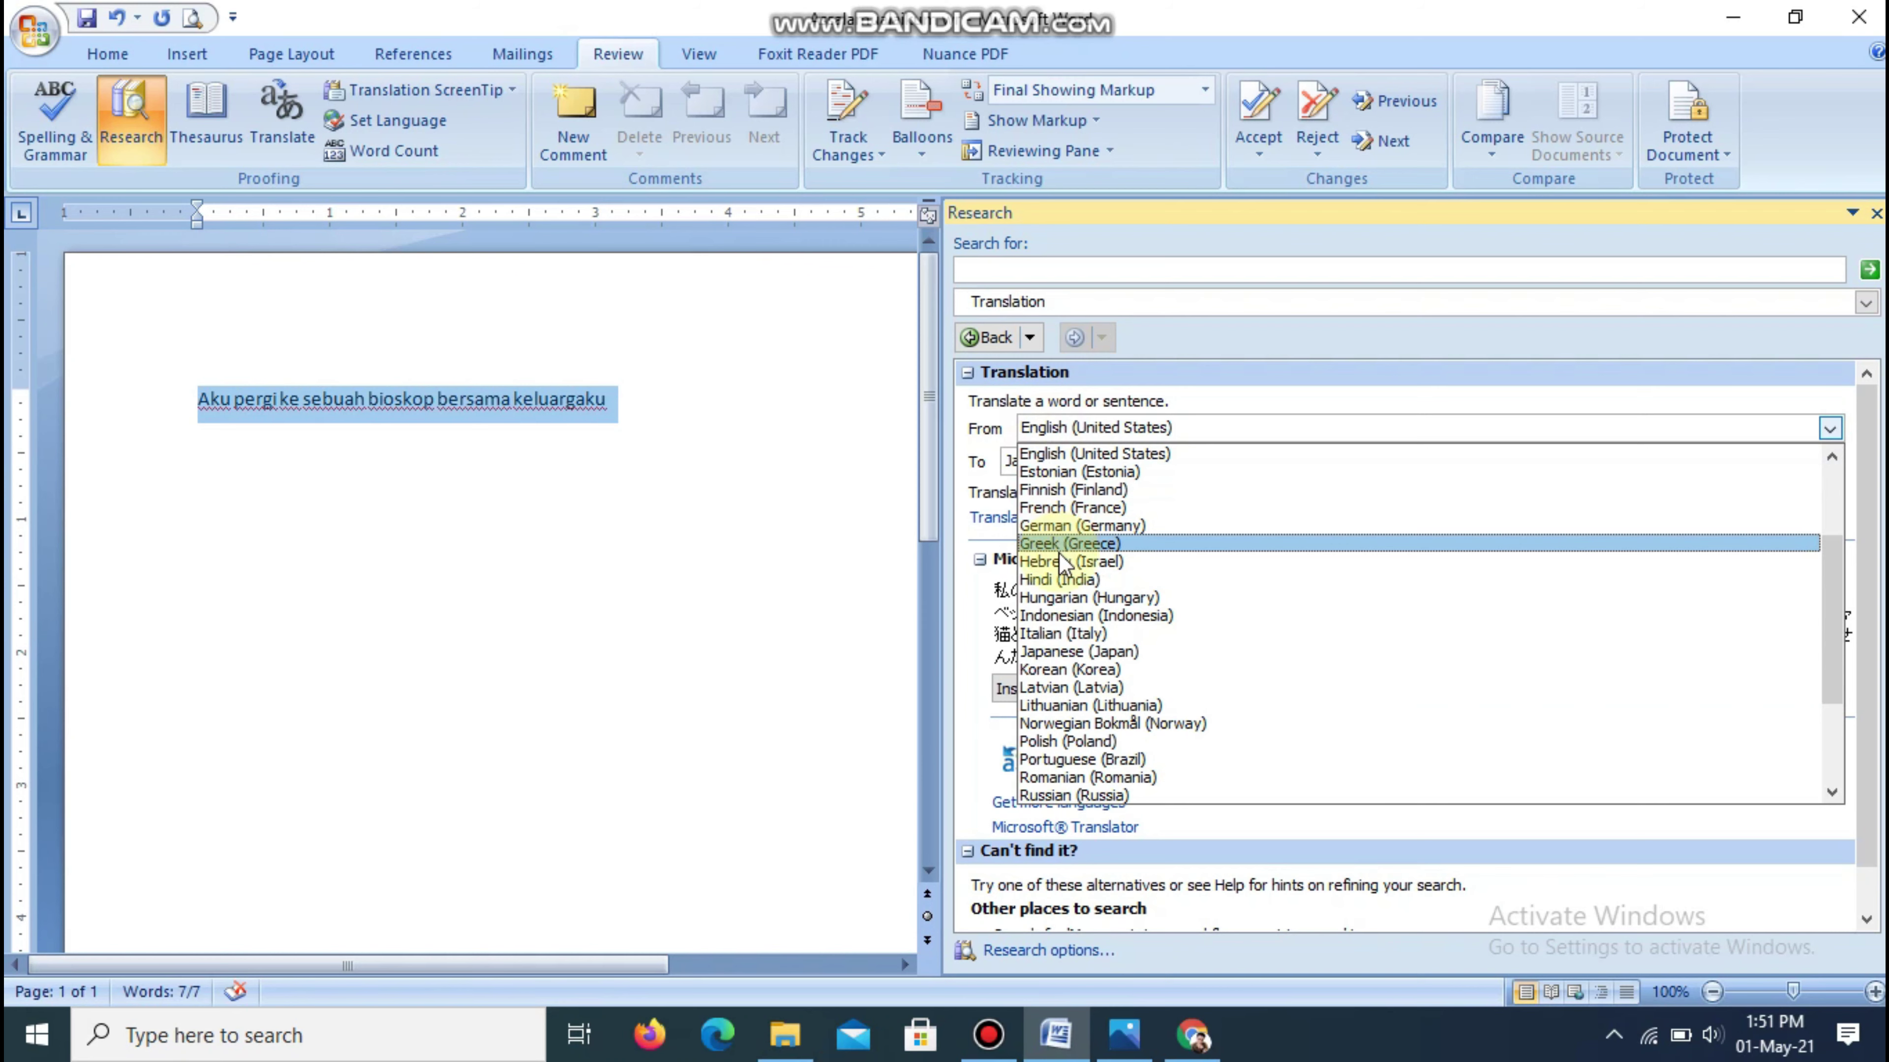
pyautogui.click(1064, 615)
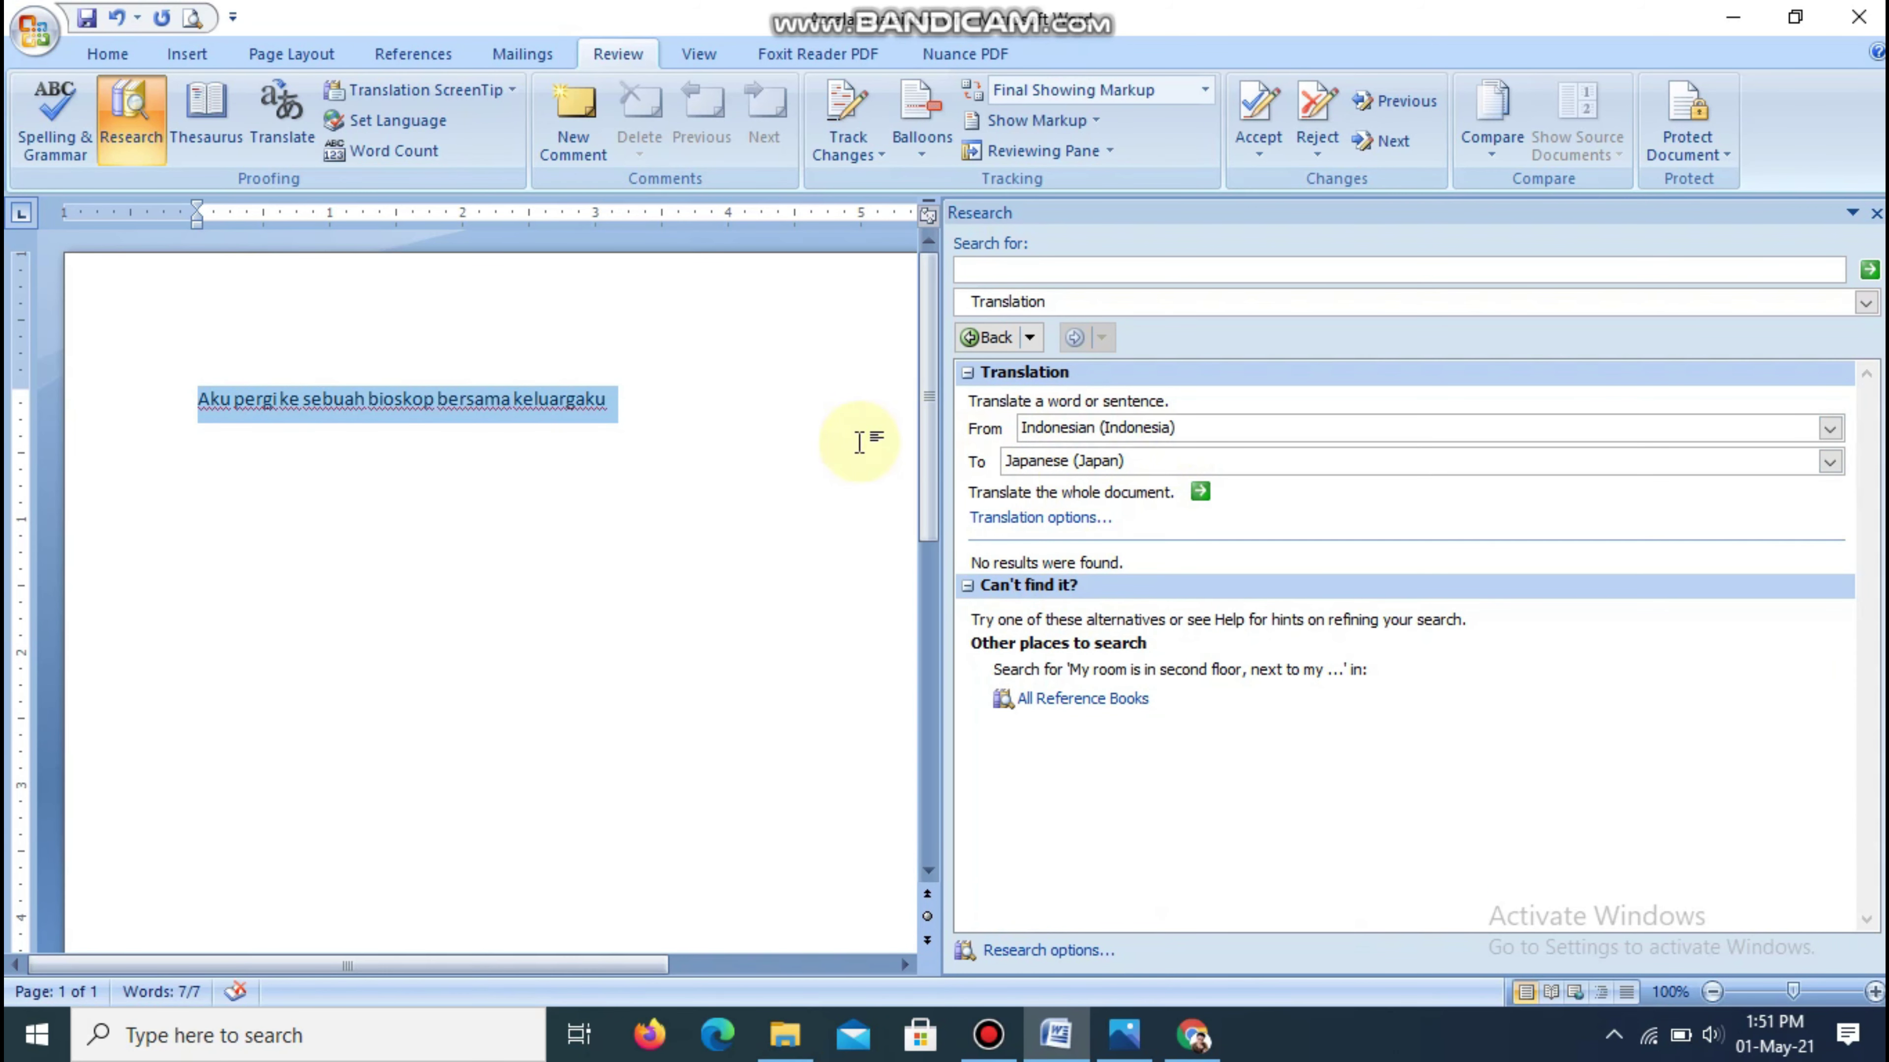
pyautogui.click(1008, 462)
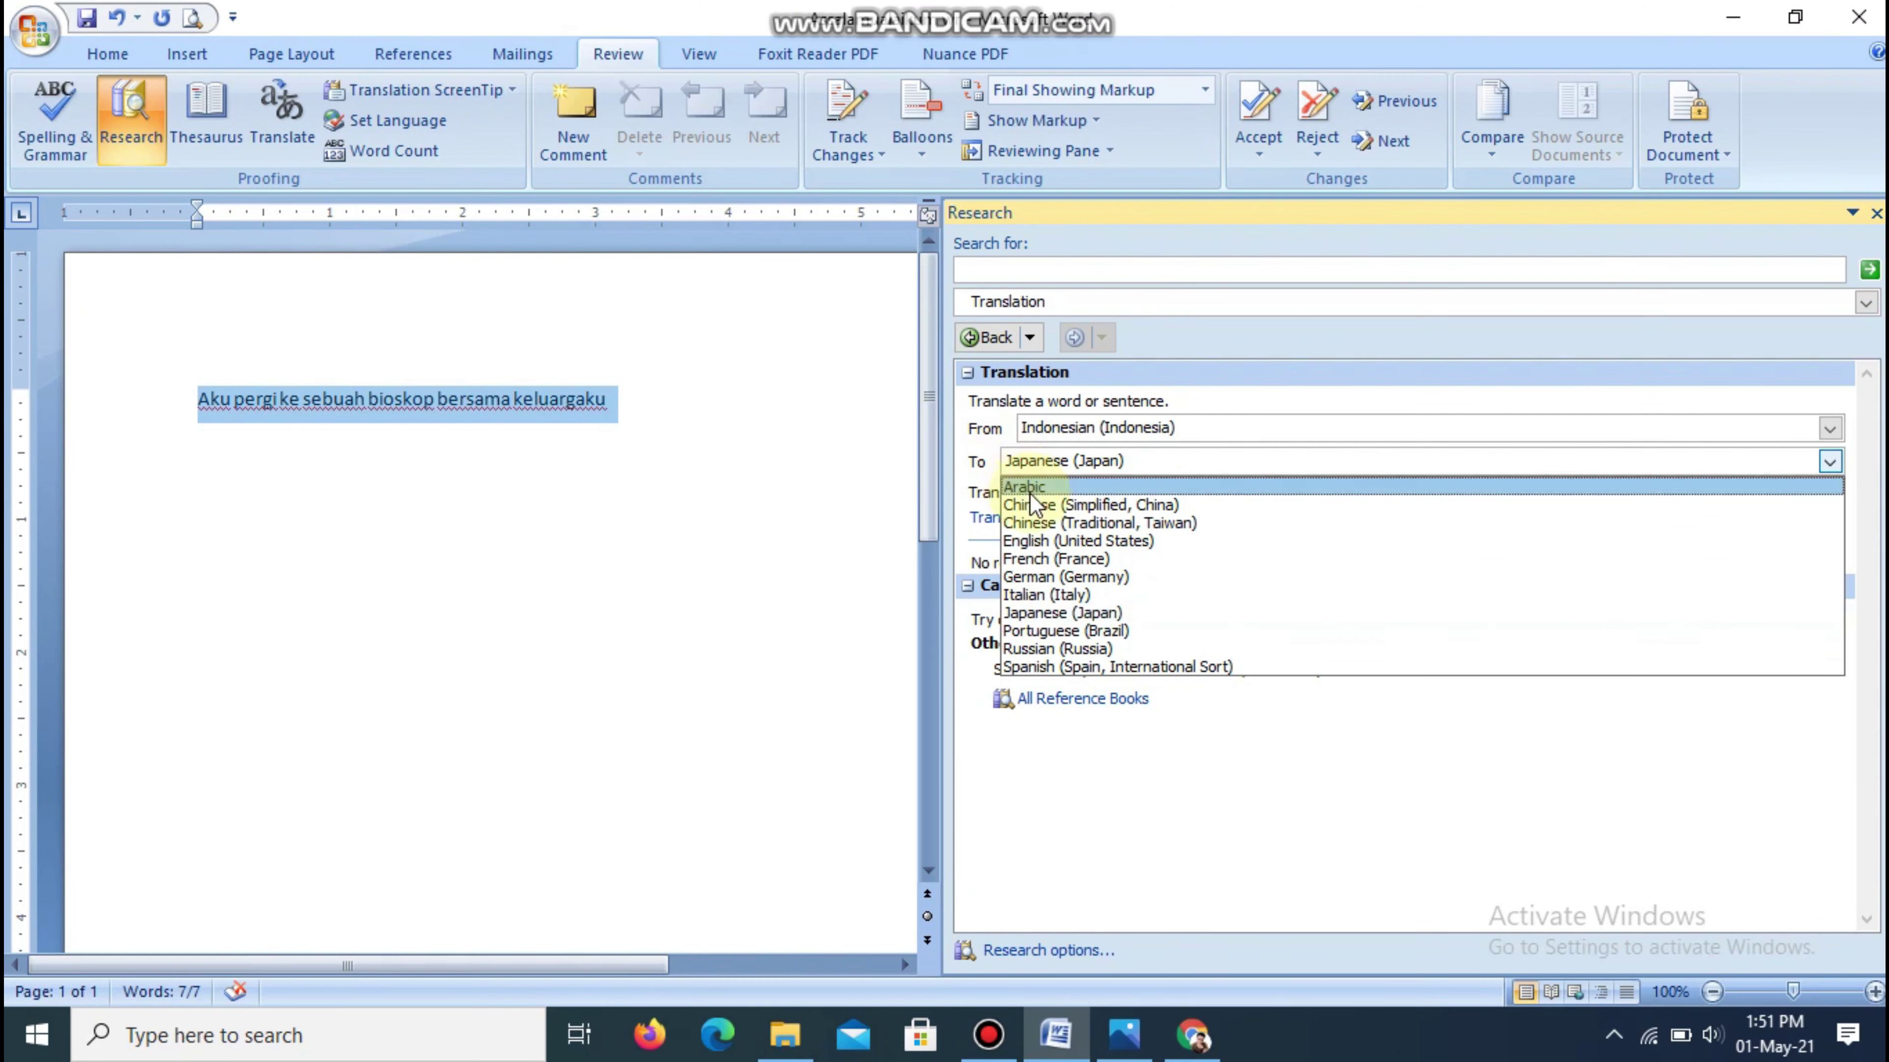
pyautogui.click(1044, 542)
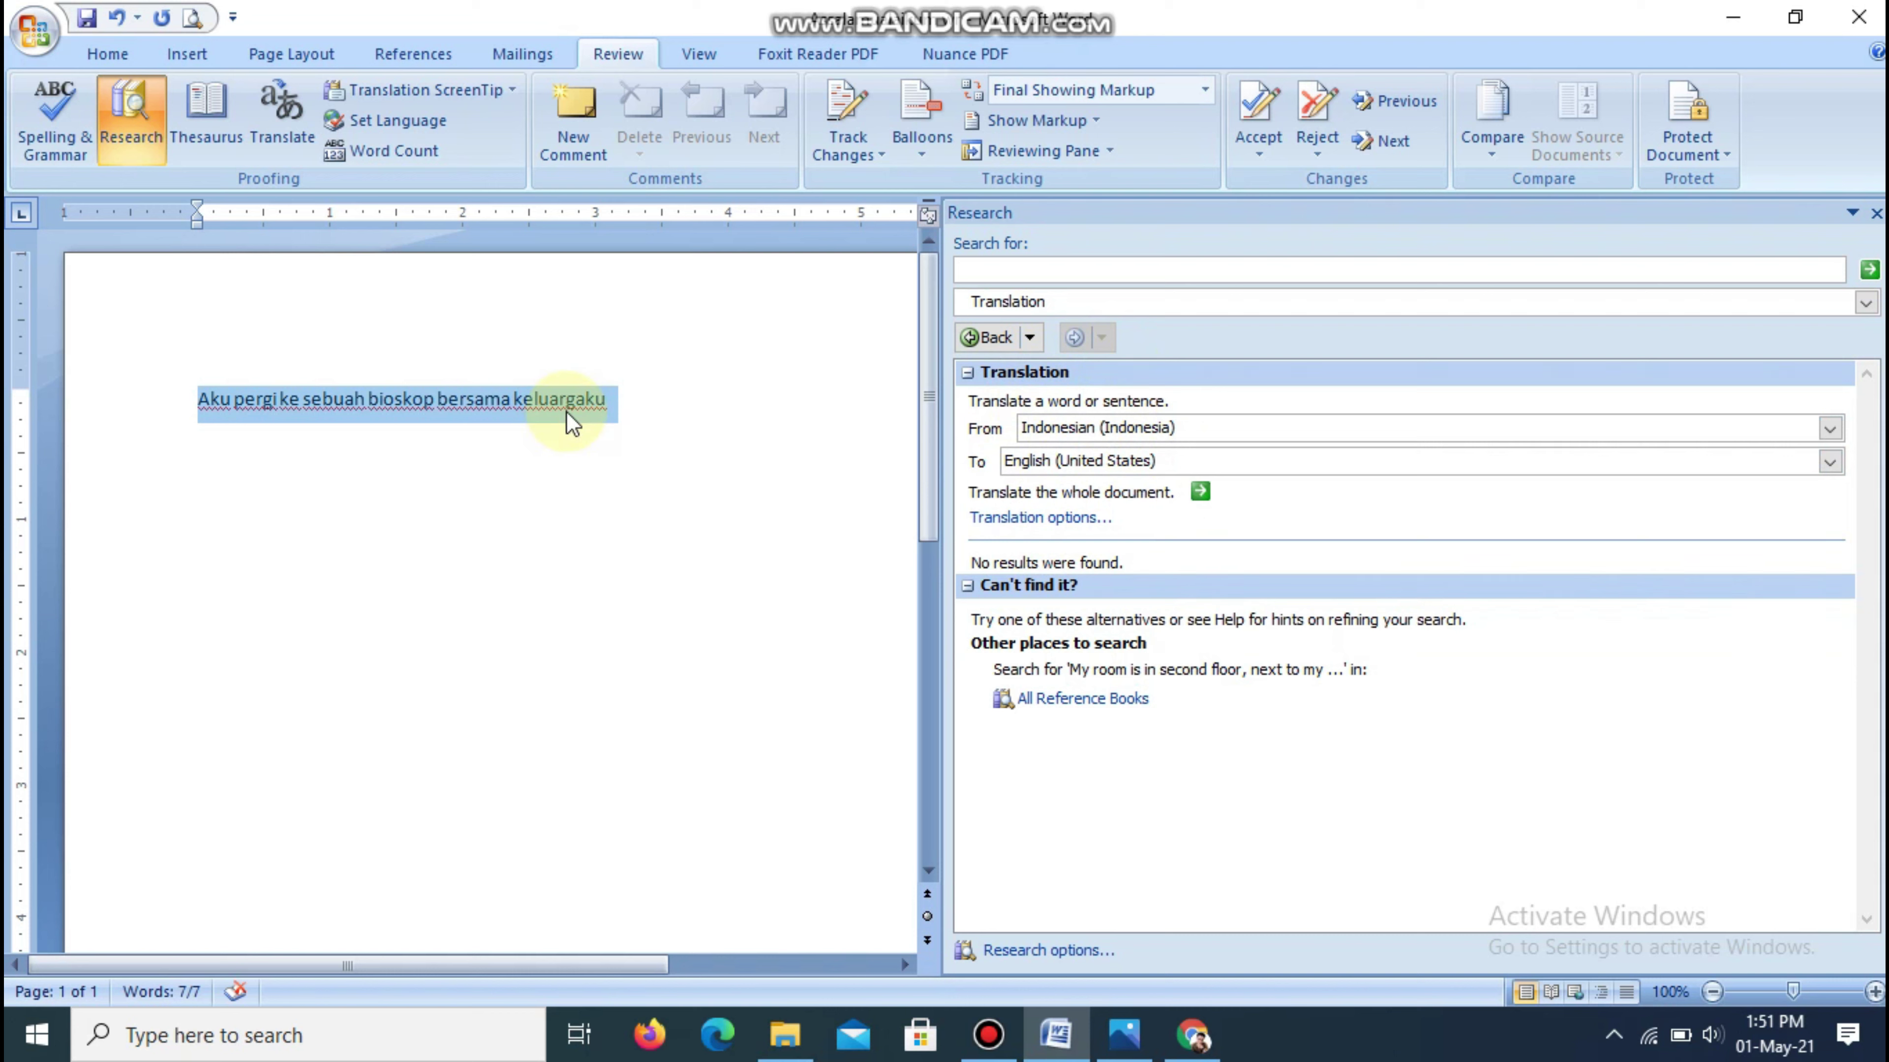
# Step: Translate the copied Indonesian sentence and insert the English translation over the selected sentence in the document
pyautogui.click(1018, 271)
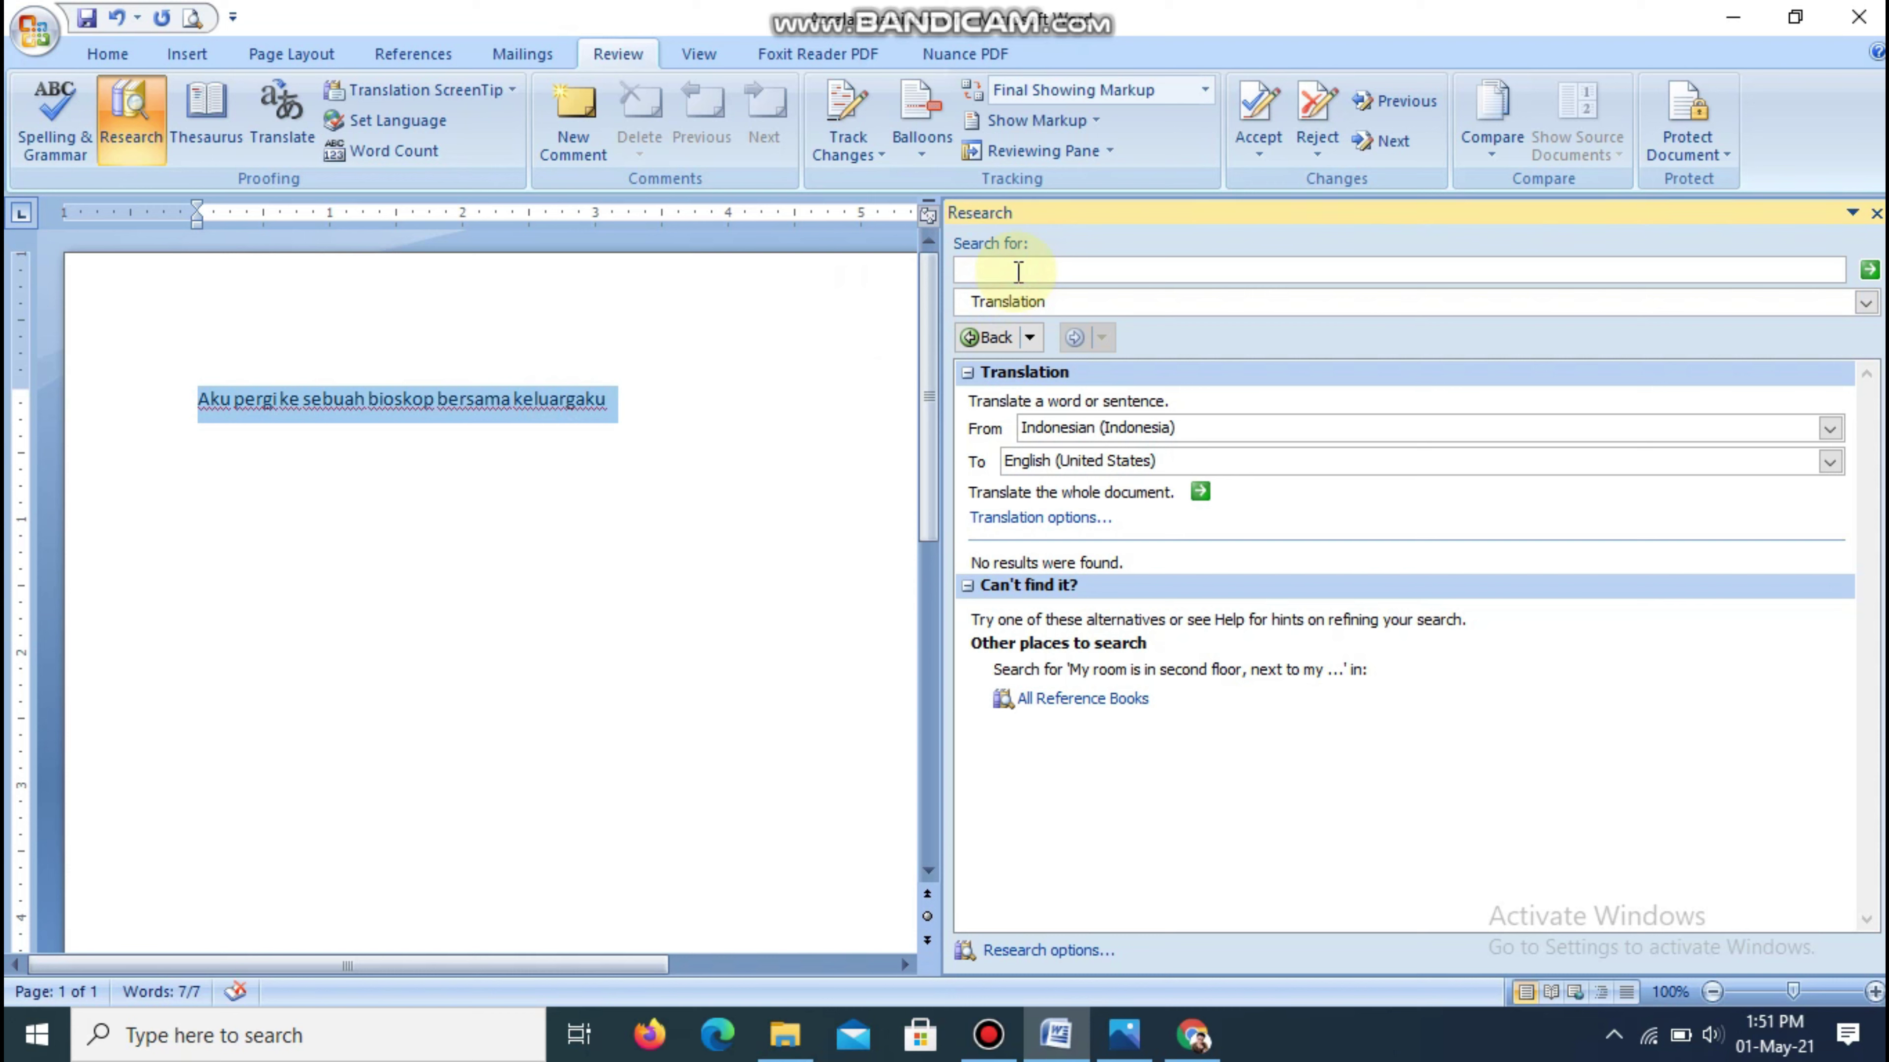
pyautogui.hotkey('ctrl', 'v')
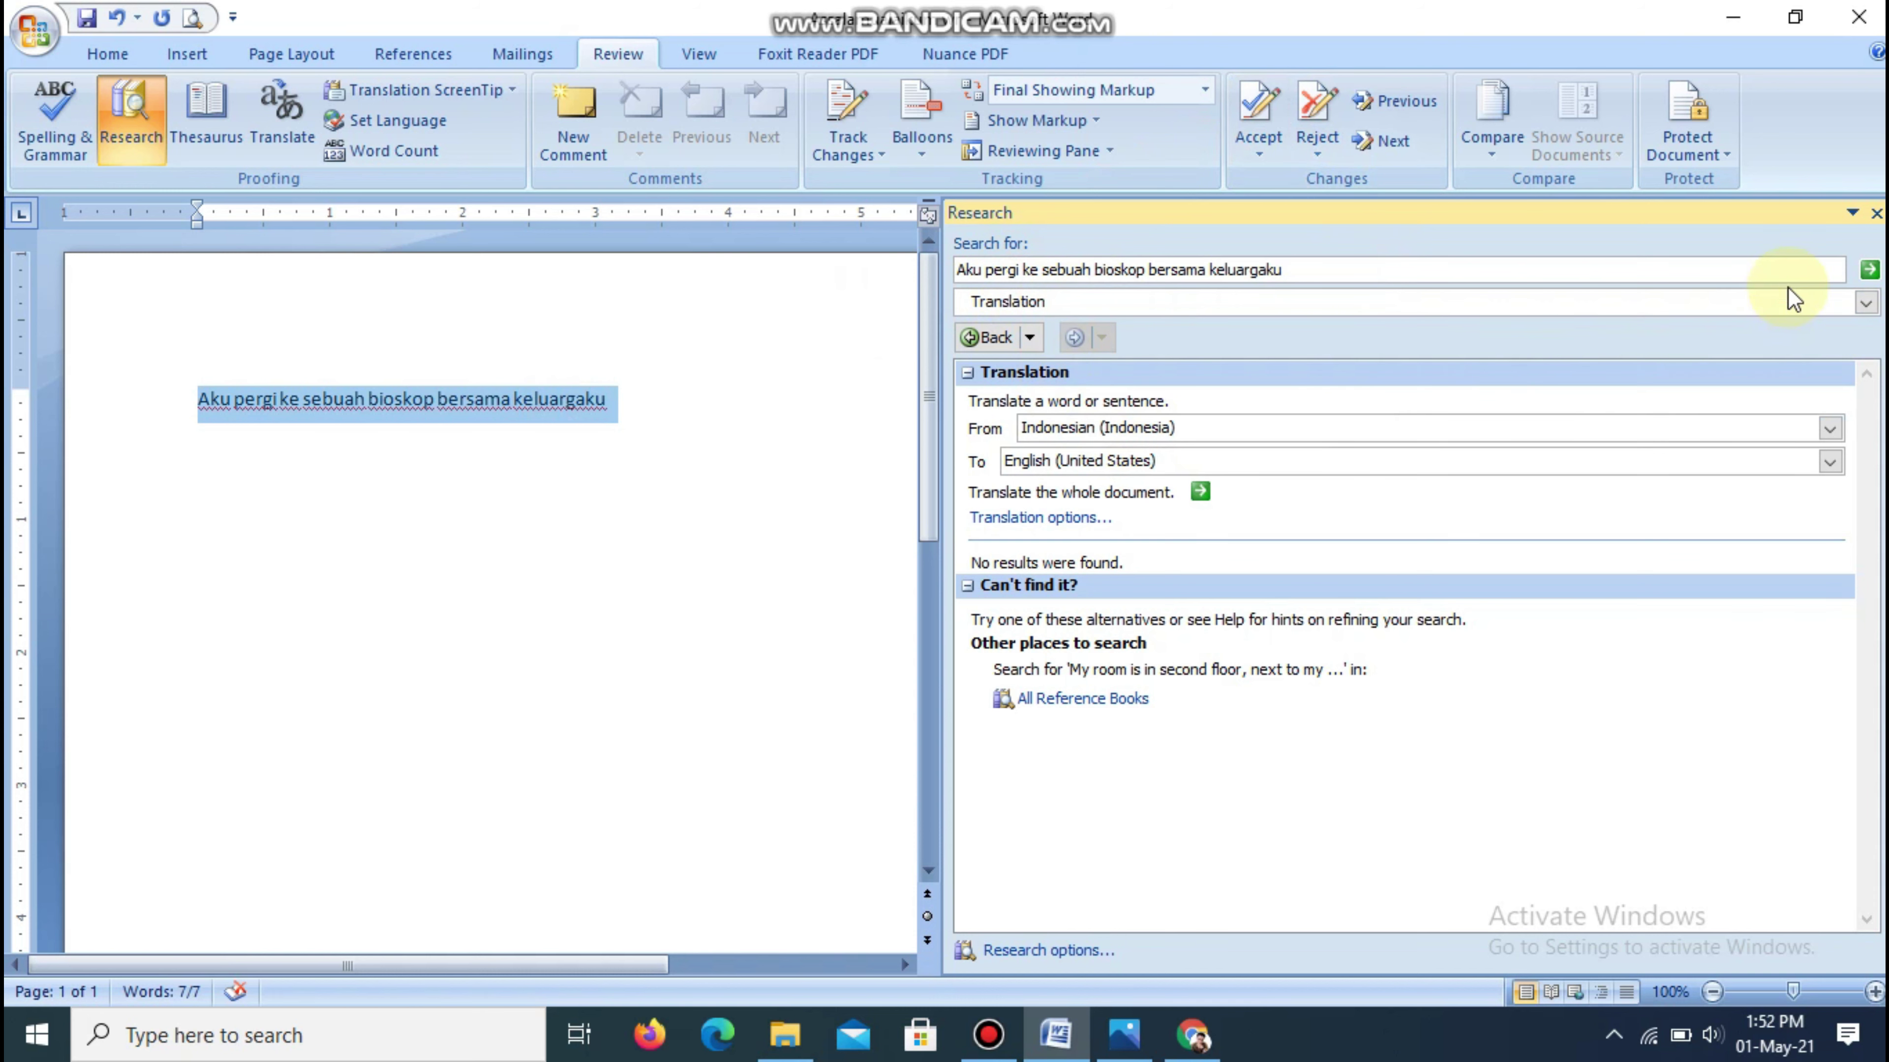
pyautogui.click(1865, 274)
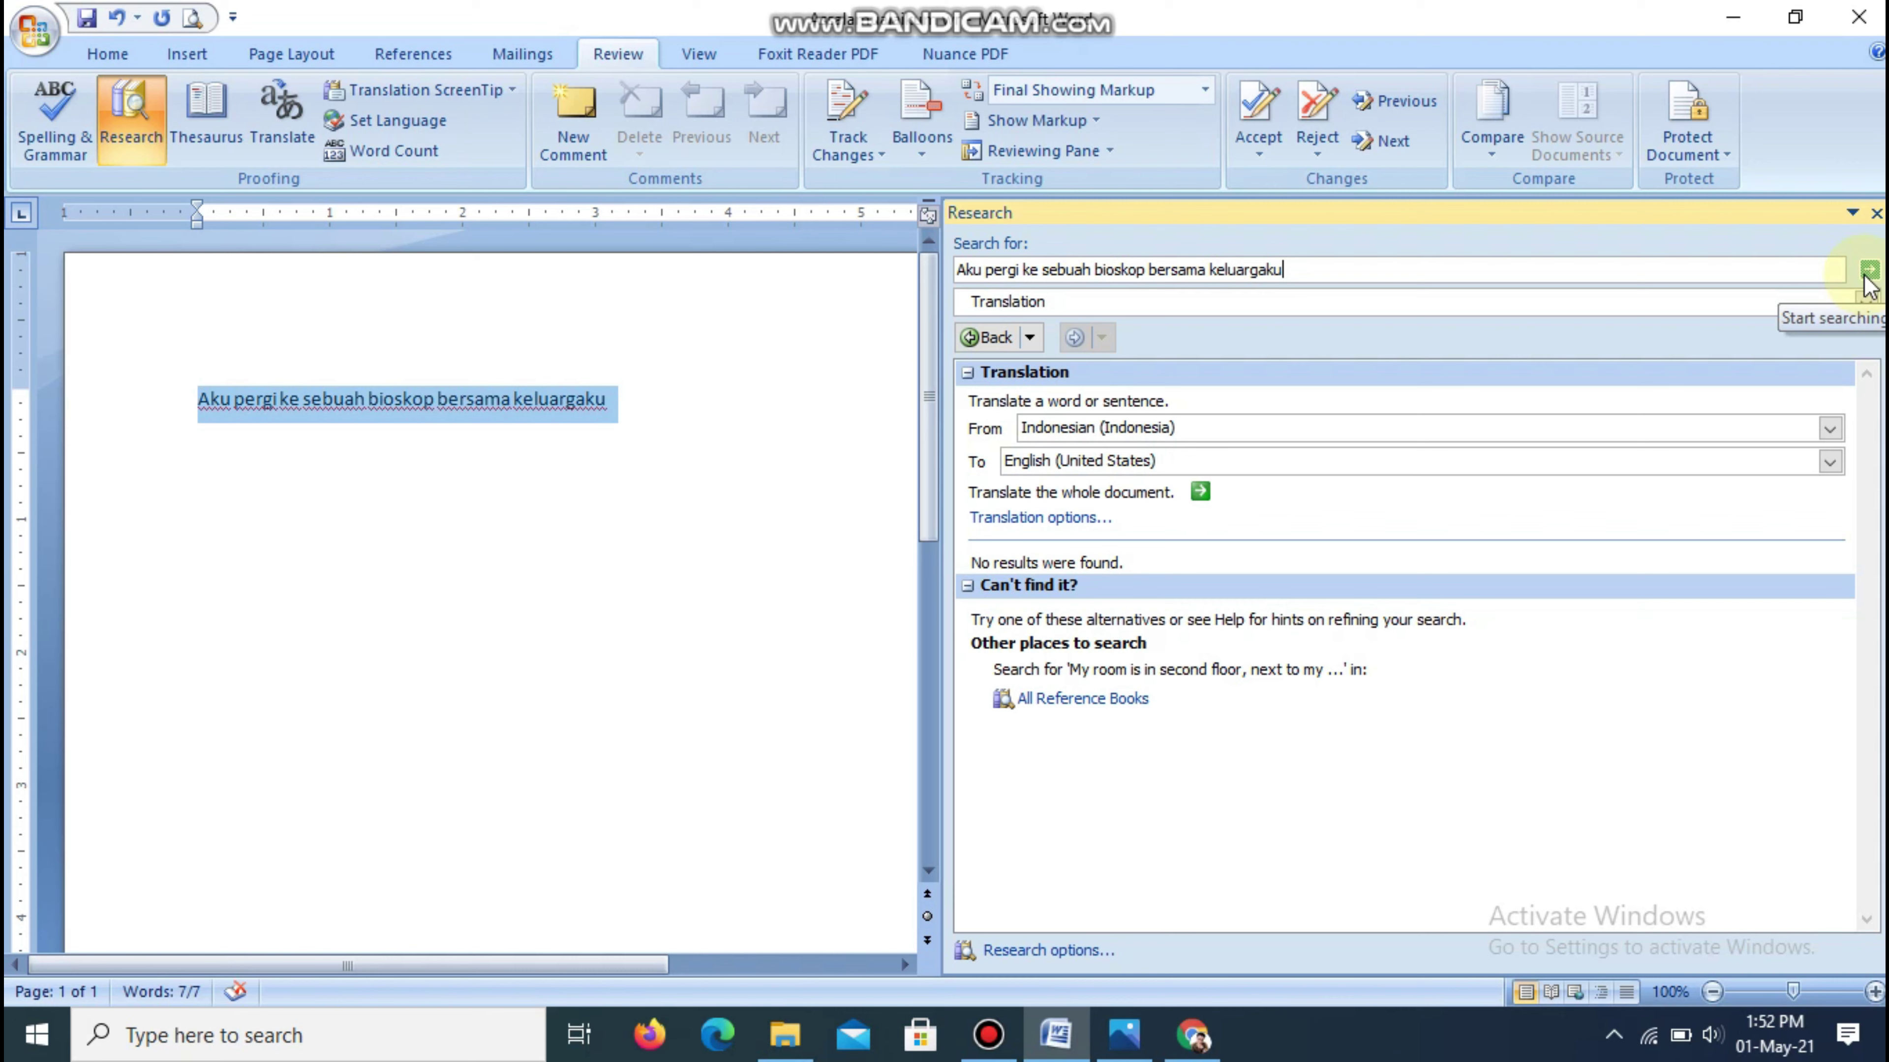
pyautogui.click(1869, 276)
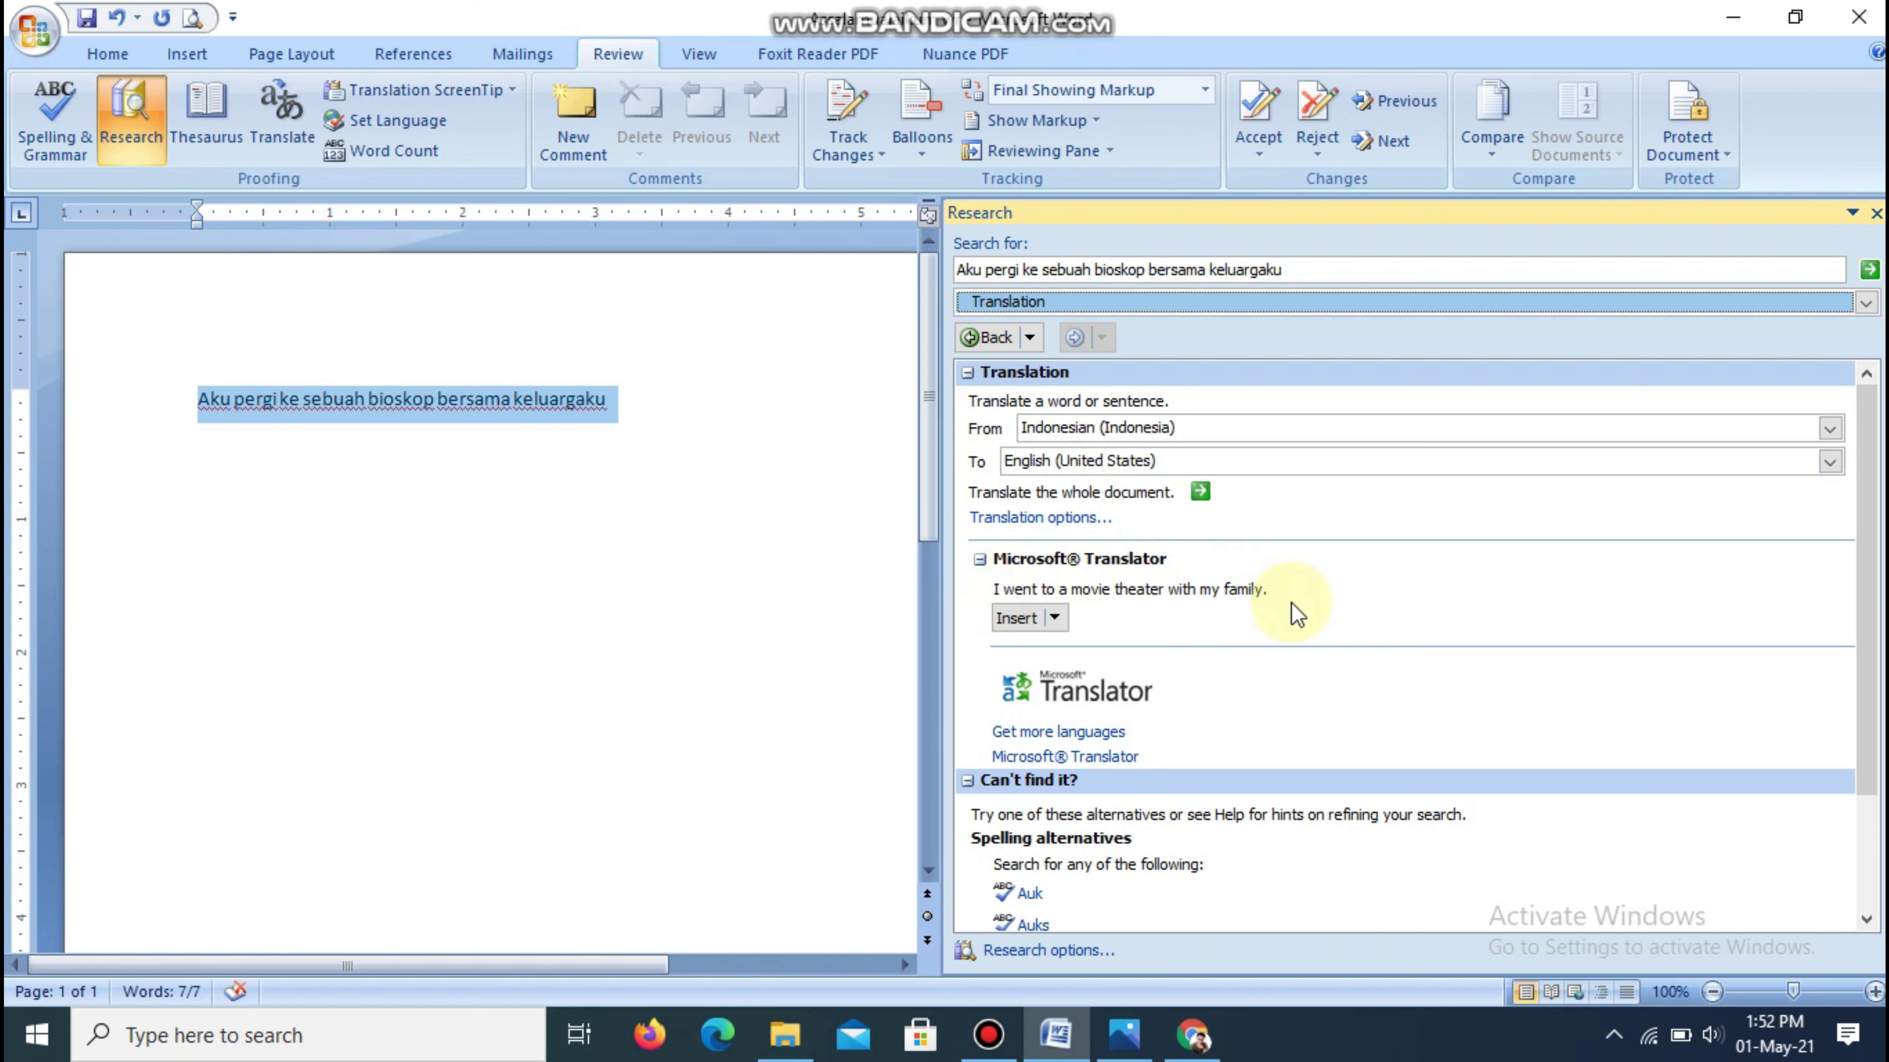
pyautogui.click(1020, 622)
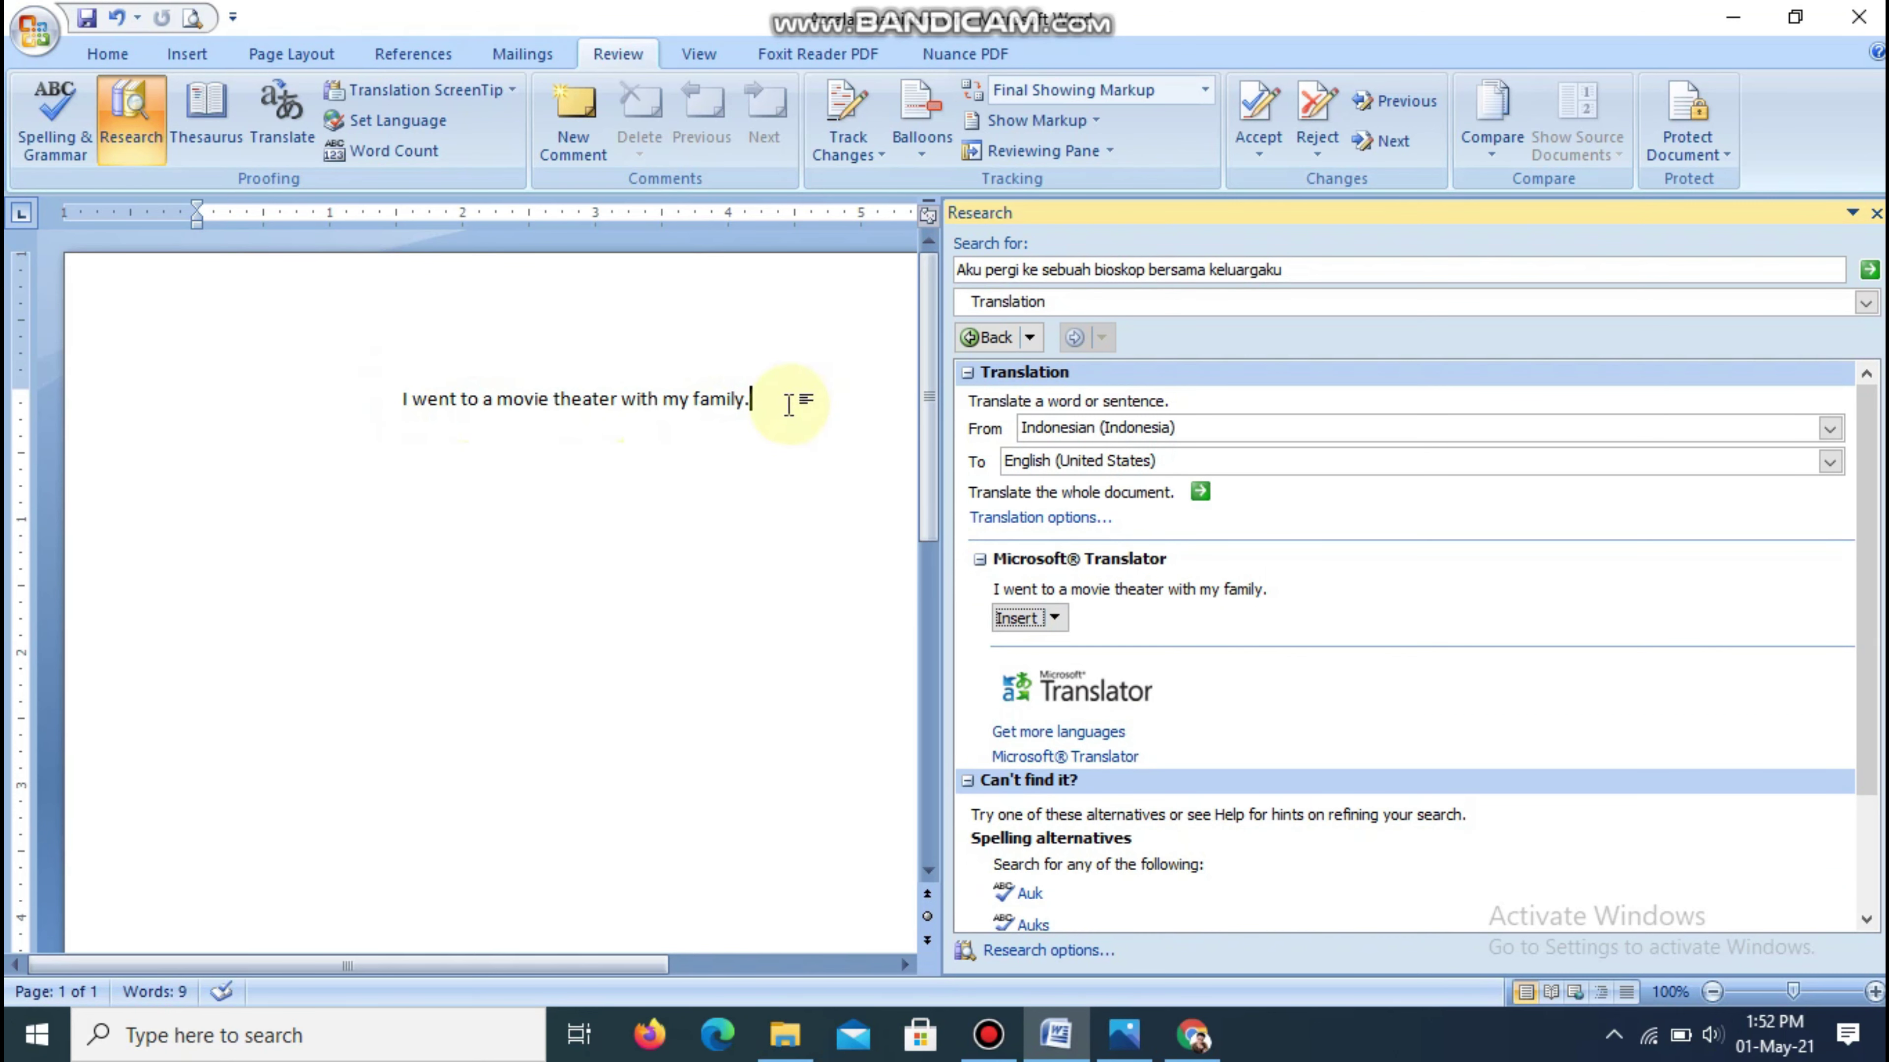
pyautogui.click(771, 493)
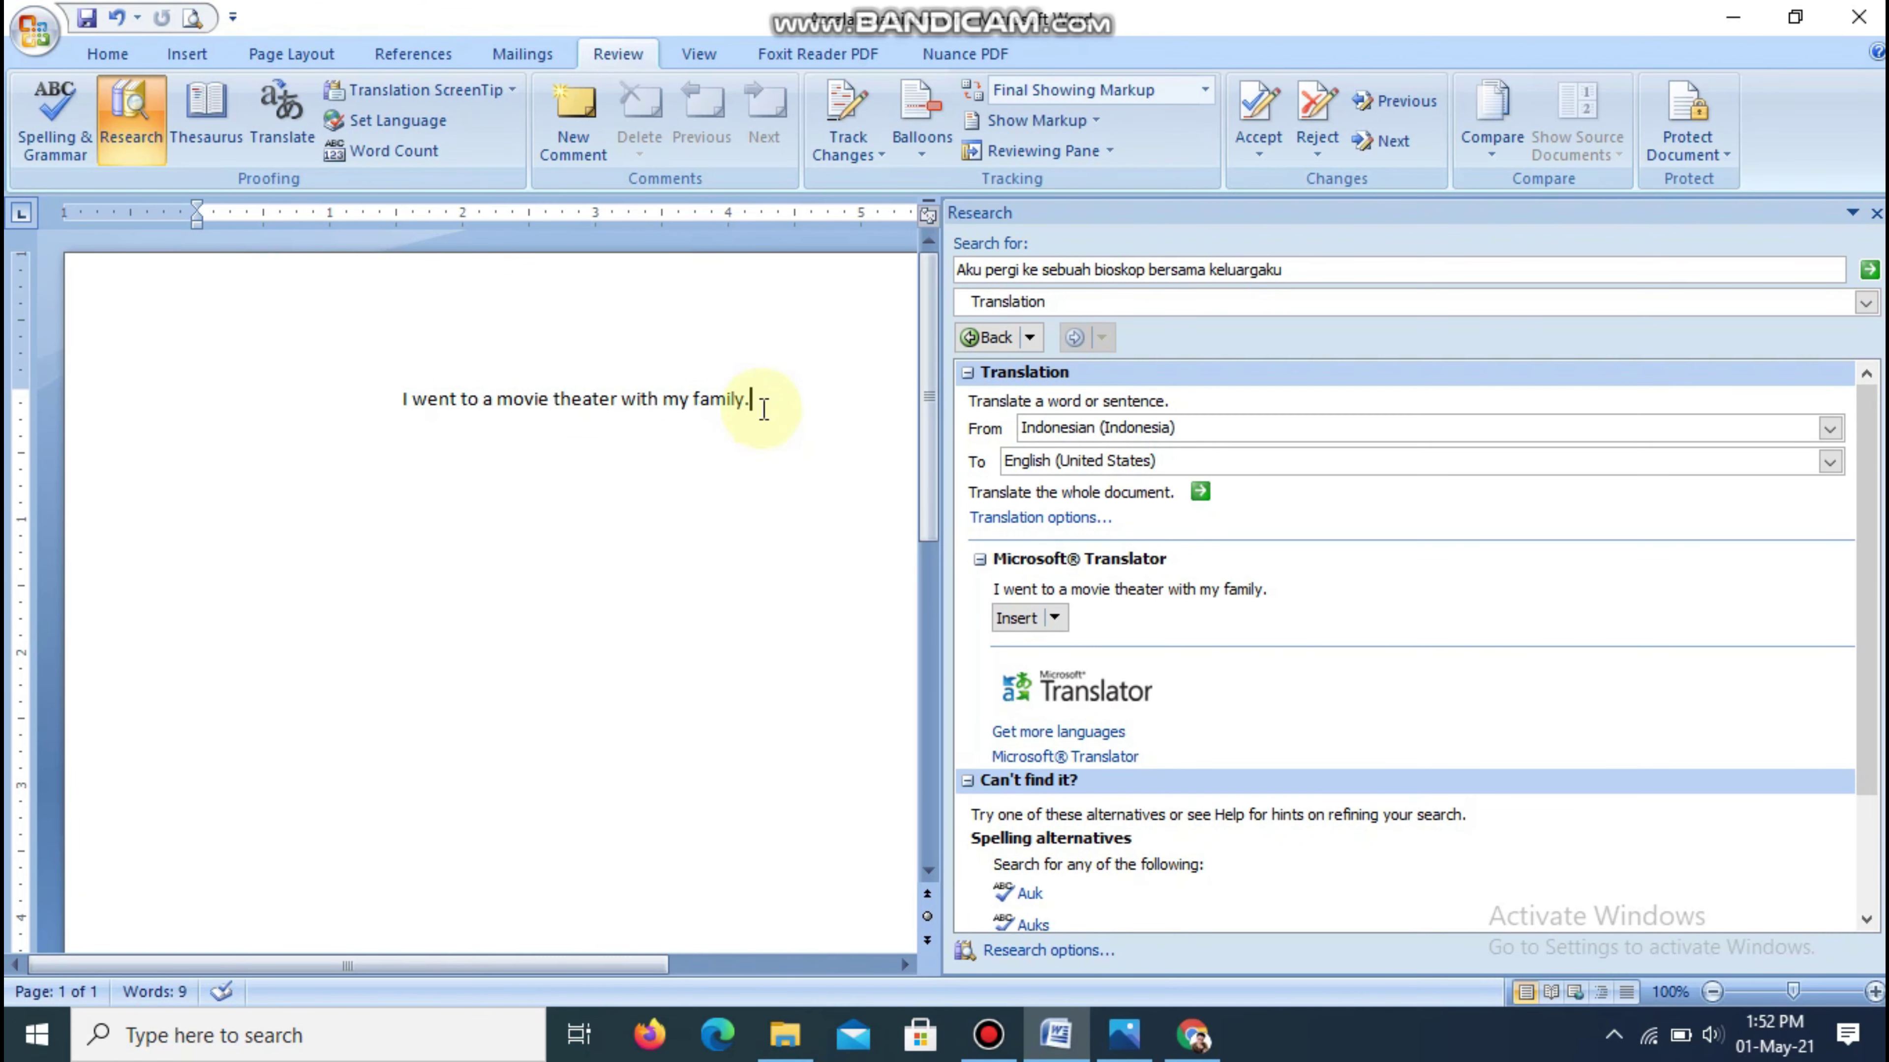
# Step: Copy the English sentence "I went to a movie theater with my family." from the document and clear the research search text
pyautogui.moveTo(762, 408); pyautogui.dragTo(397, 415)
pyautogui.hotkey('ctrl', 'c')
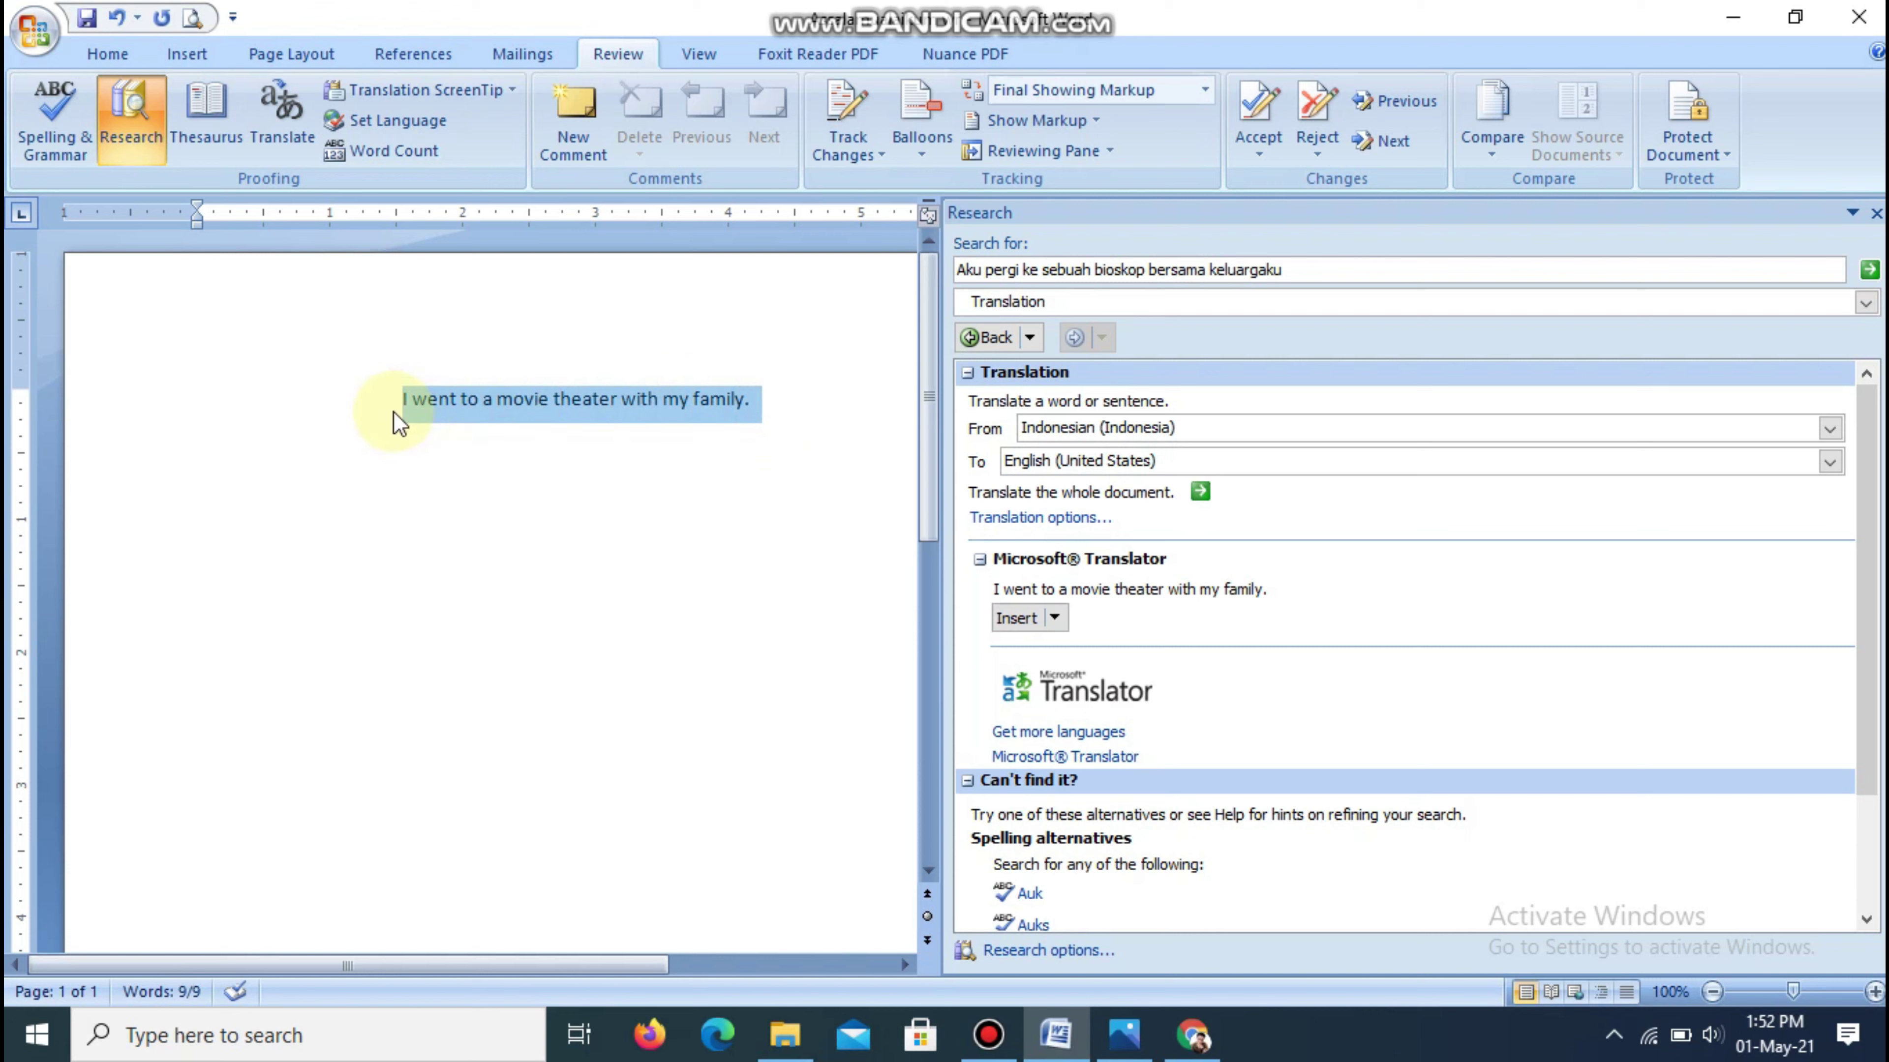
pyautogui.click(1336, 262)
pyautogui.press('BackSpace')
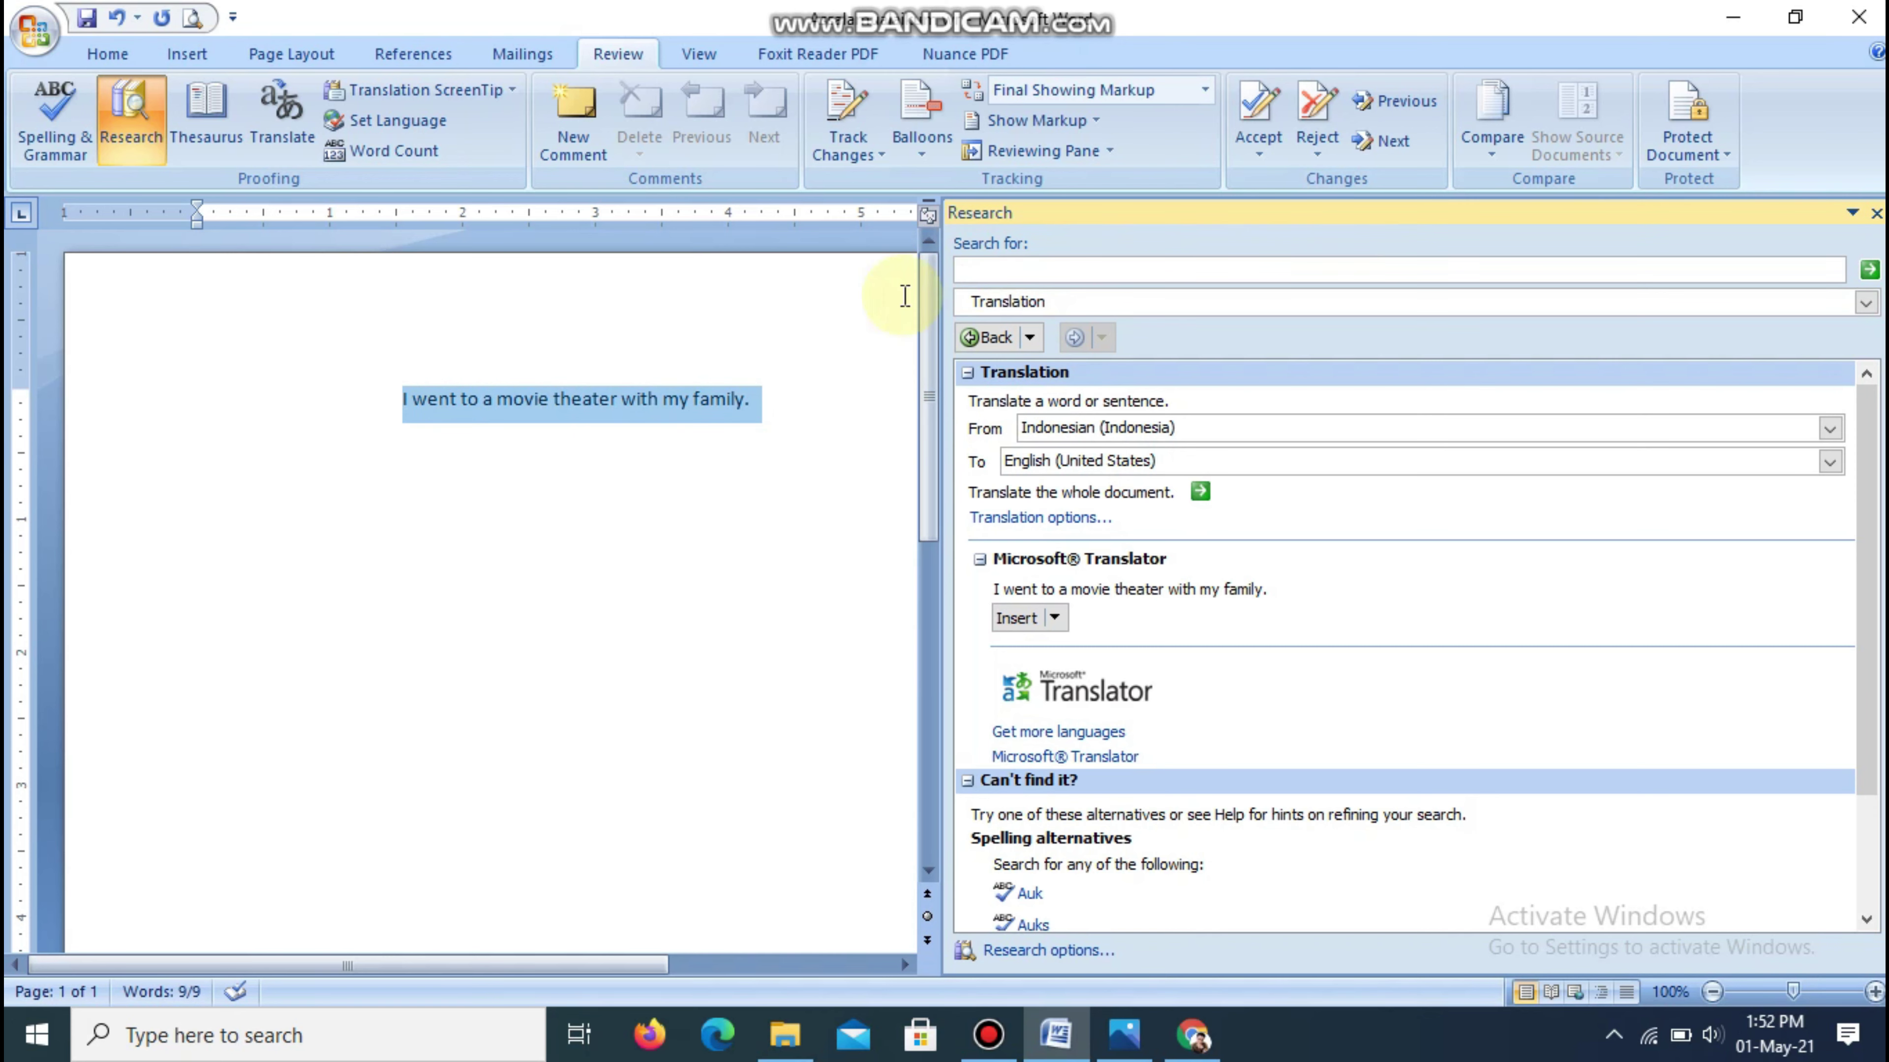
# Step: Reverse the translation languages to go from English (United States) to Indonesian (Indonesia)
pyautogui.click(1056, 431)
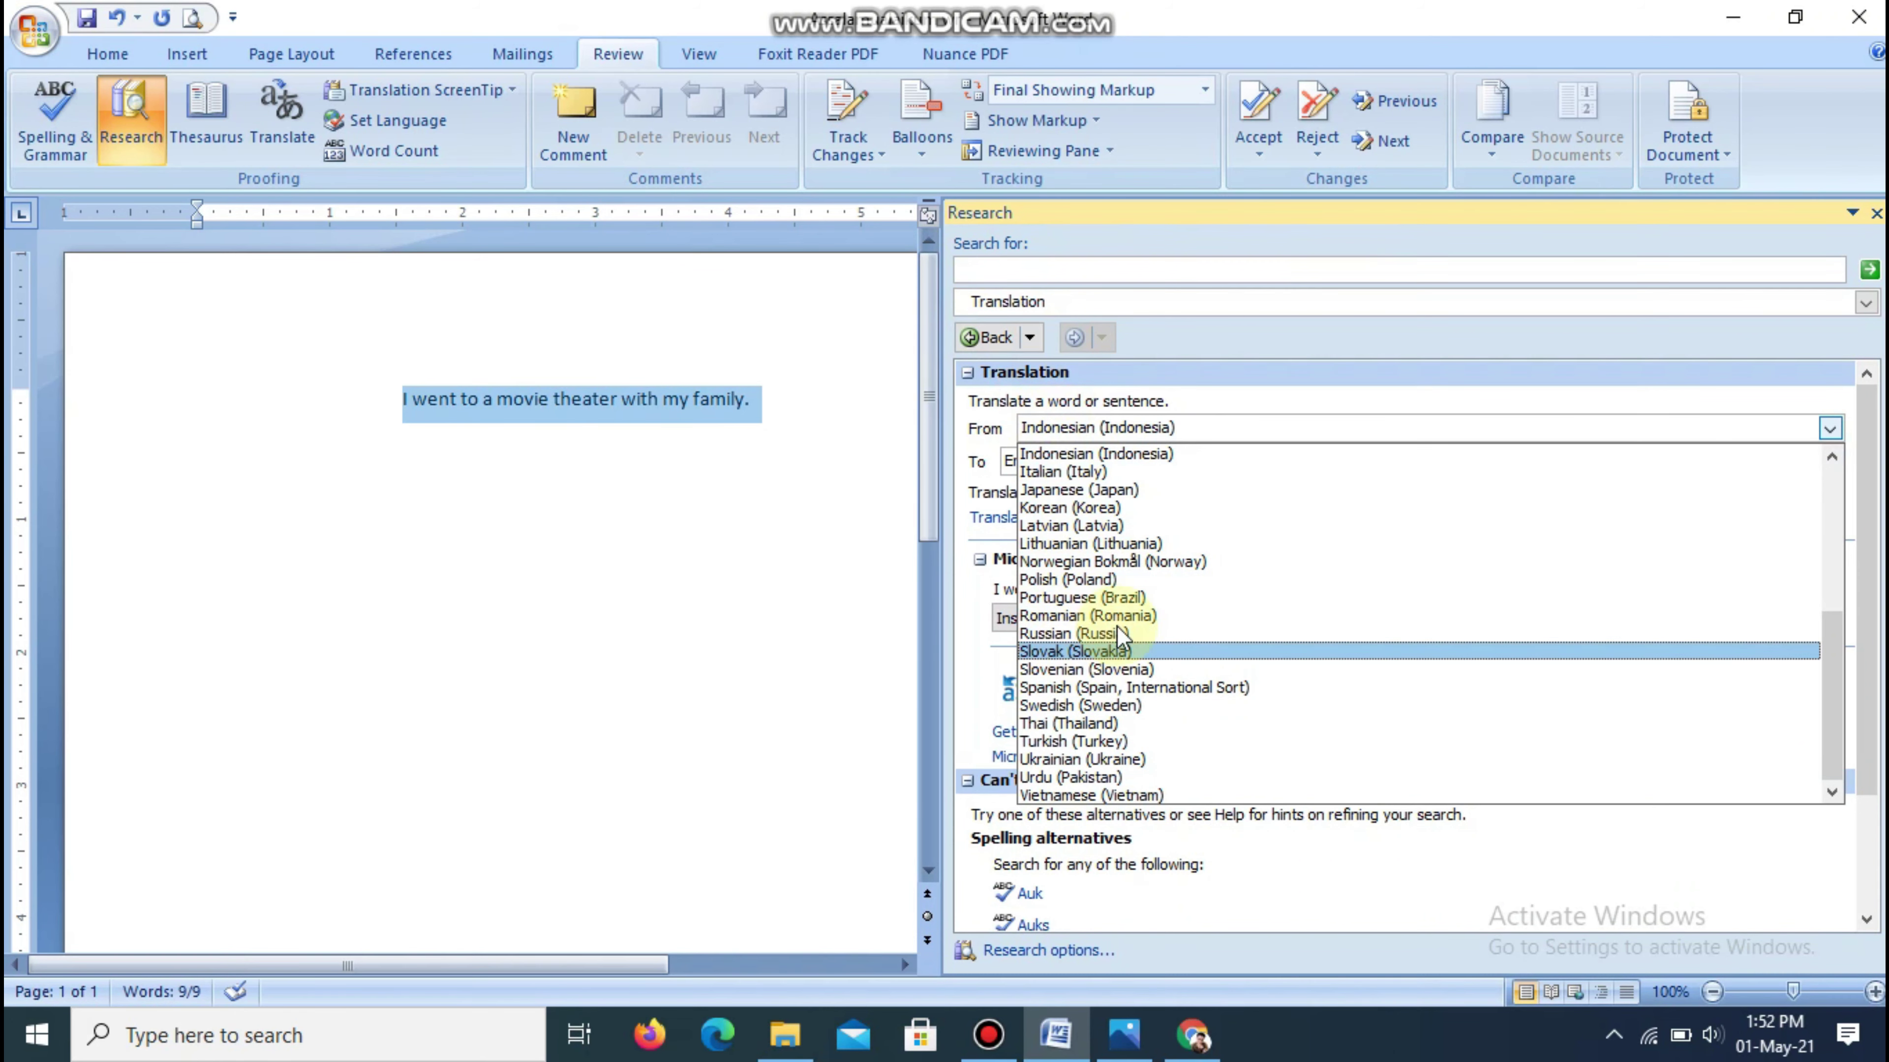
pyautogui.moveTo(1836, 665); pyautogui.dragTo(1837, 498)
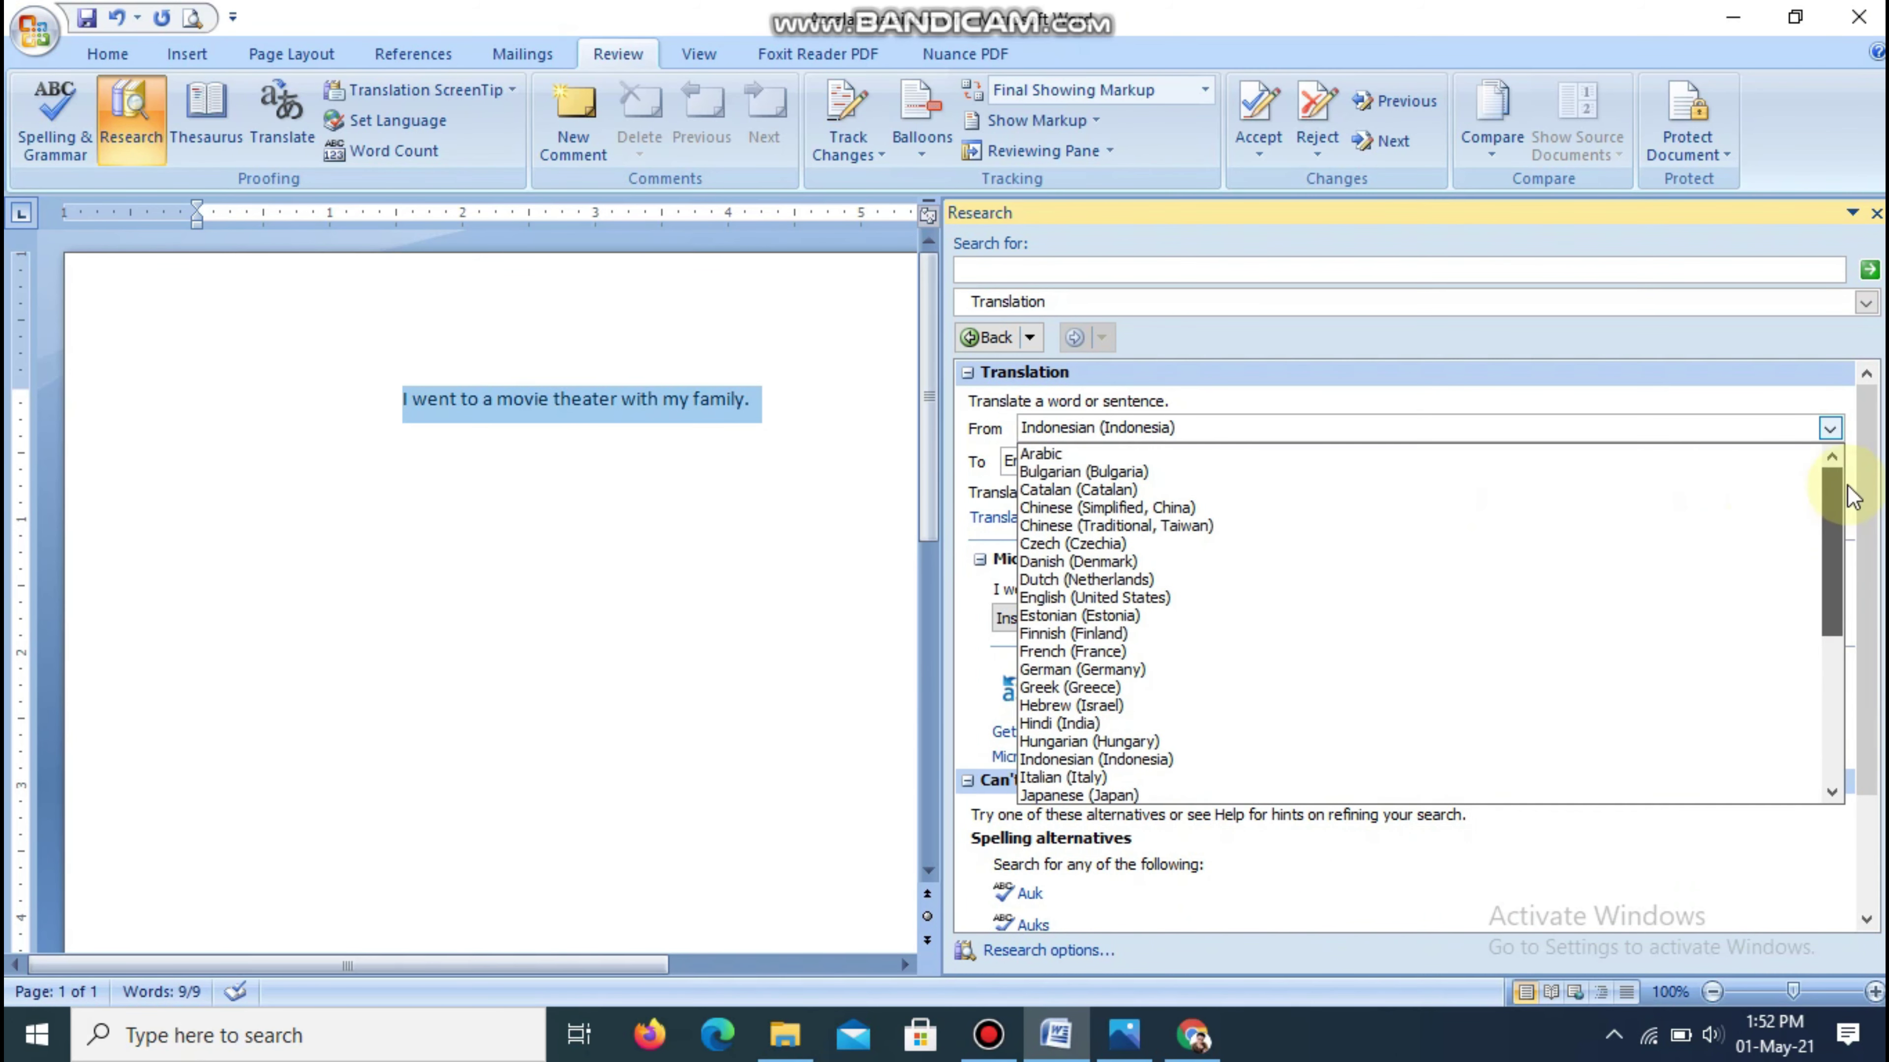
pyautogui.click(1181, 599)
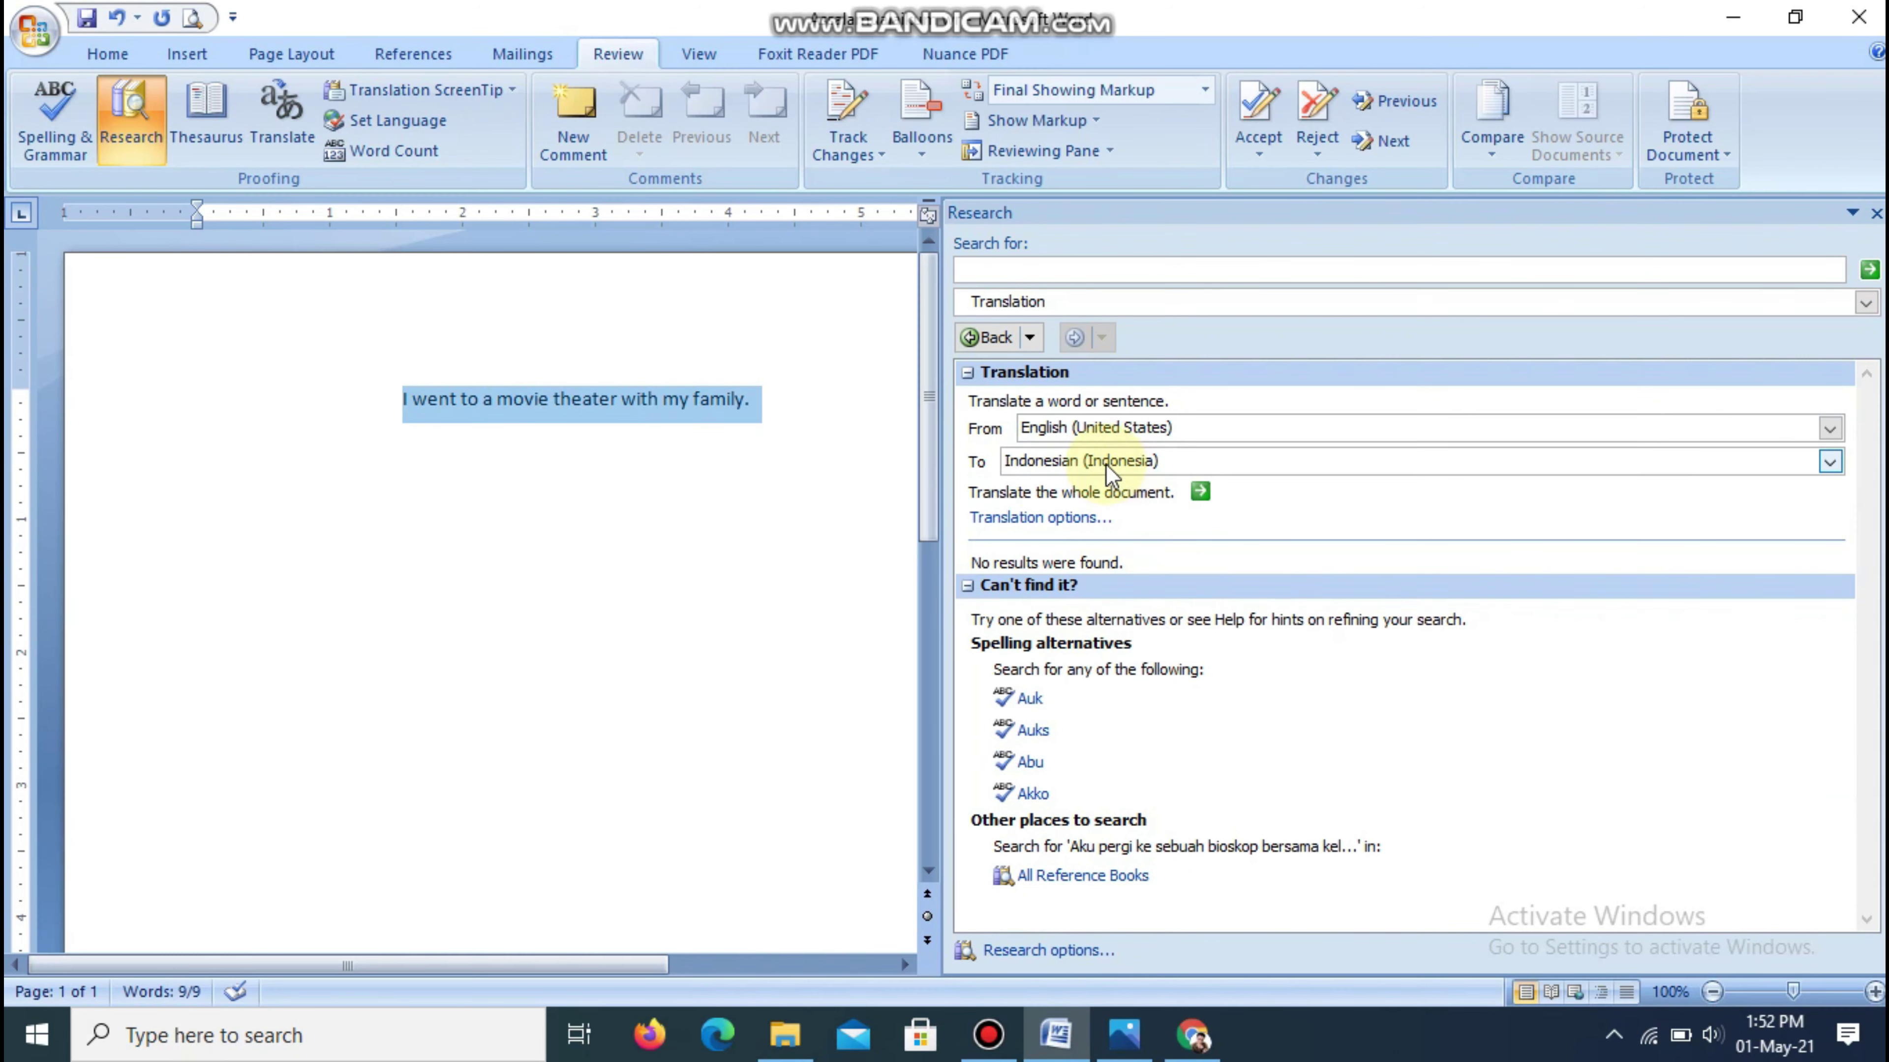
# Step: Translate the copied English sentence and replace the selected text in the document with the Indonesian translation
pyautogui.click(1204, 270)
pyautogui.hotkey('ctrl', 'v')
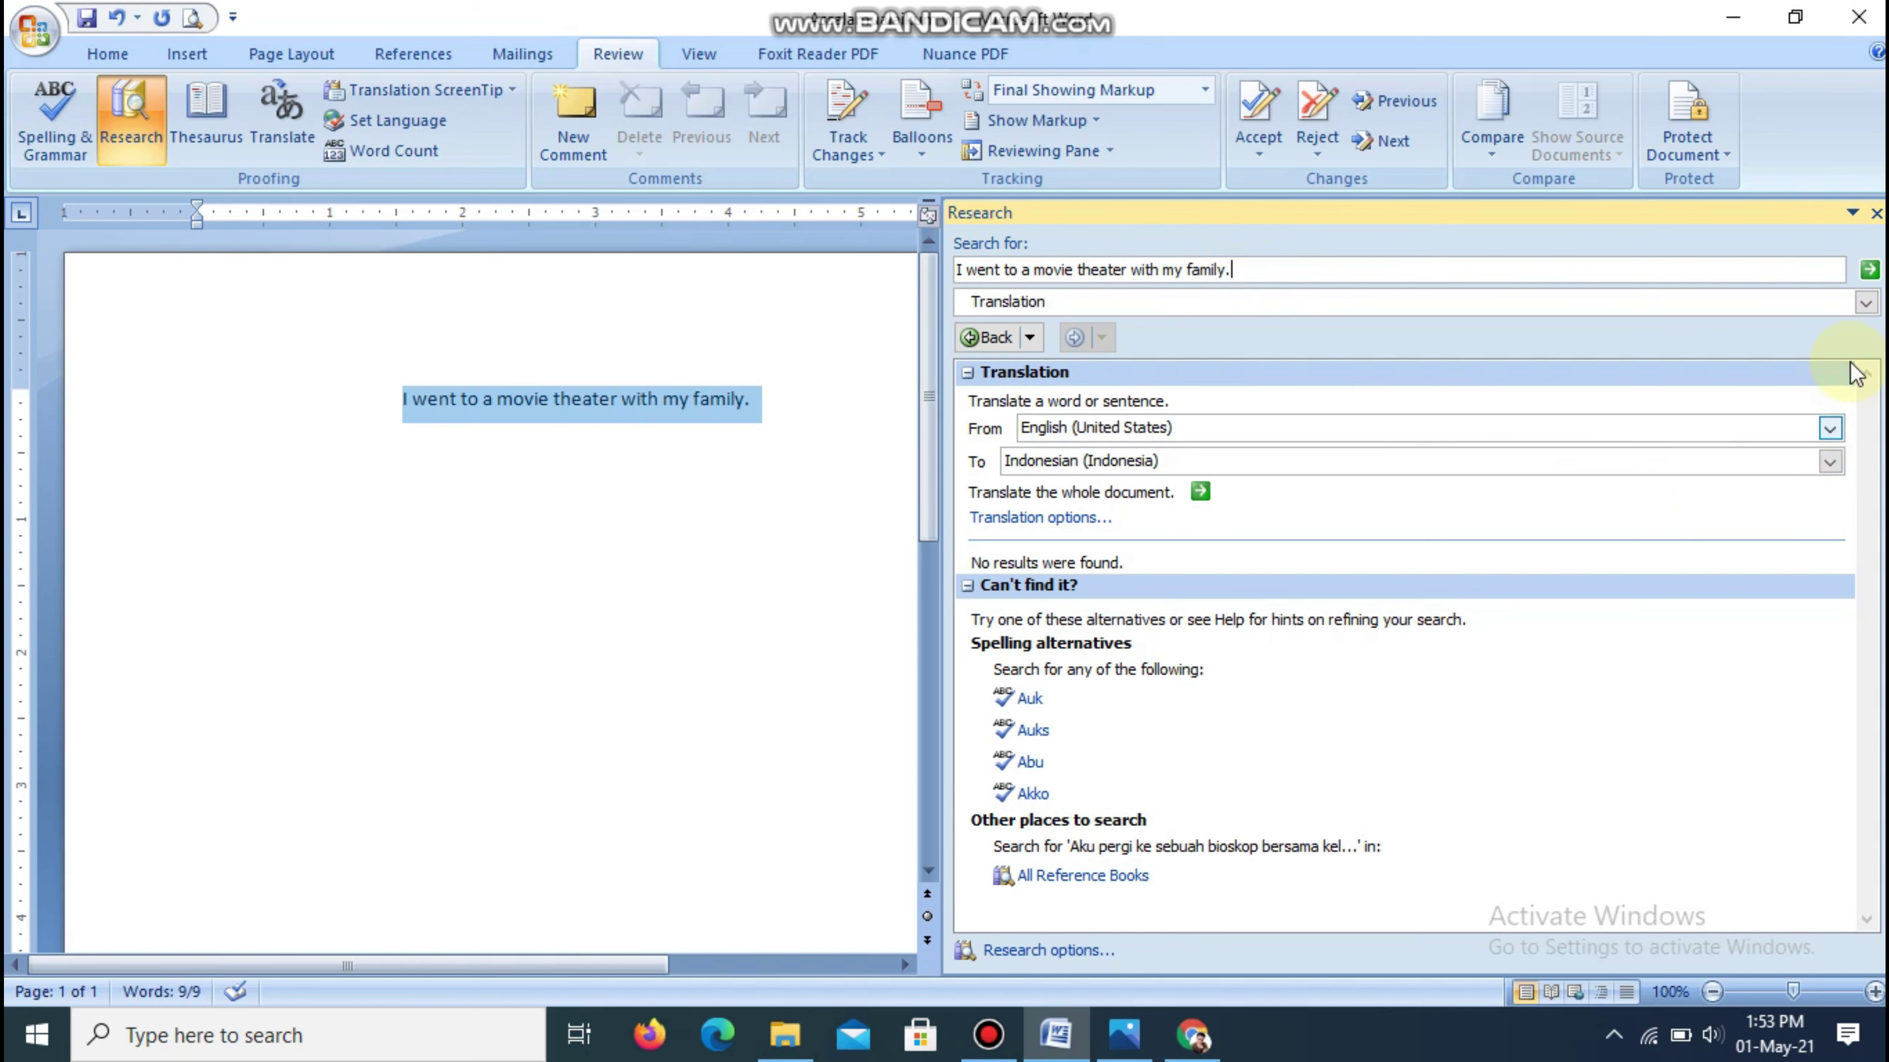
pyautogui.click(1869, 271)
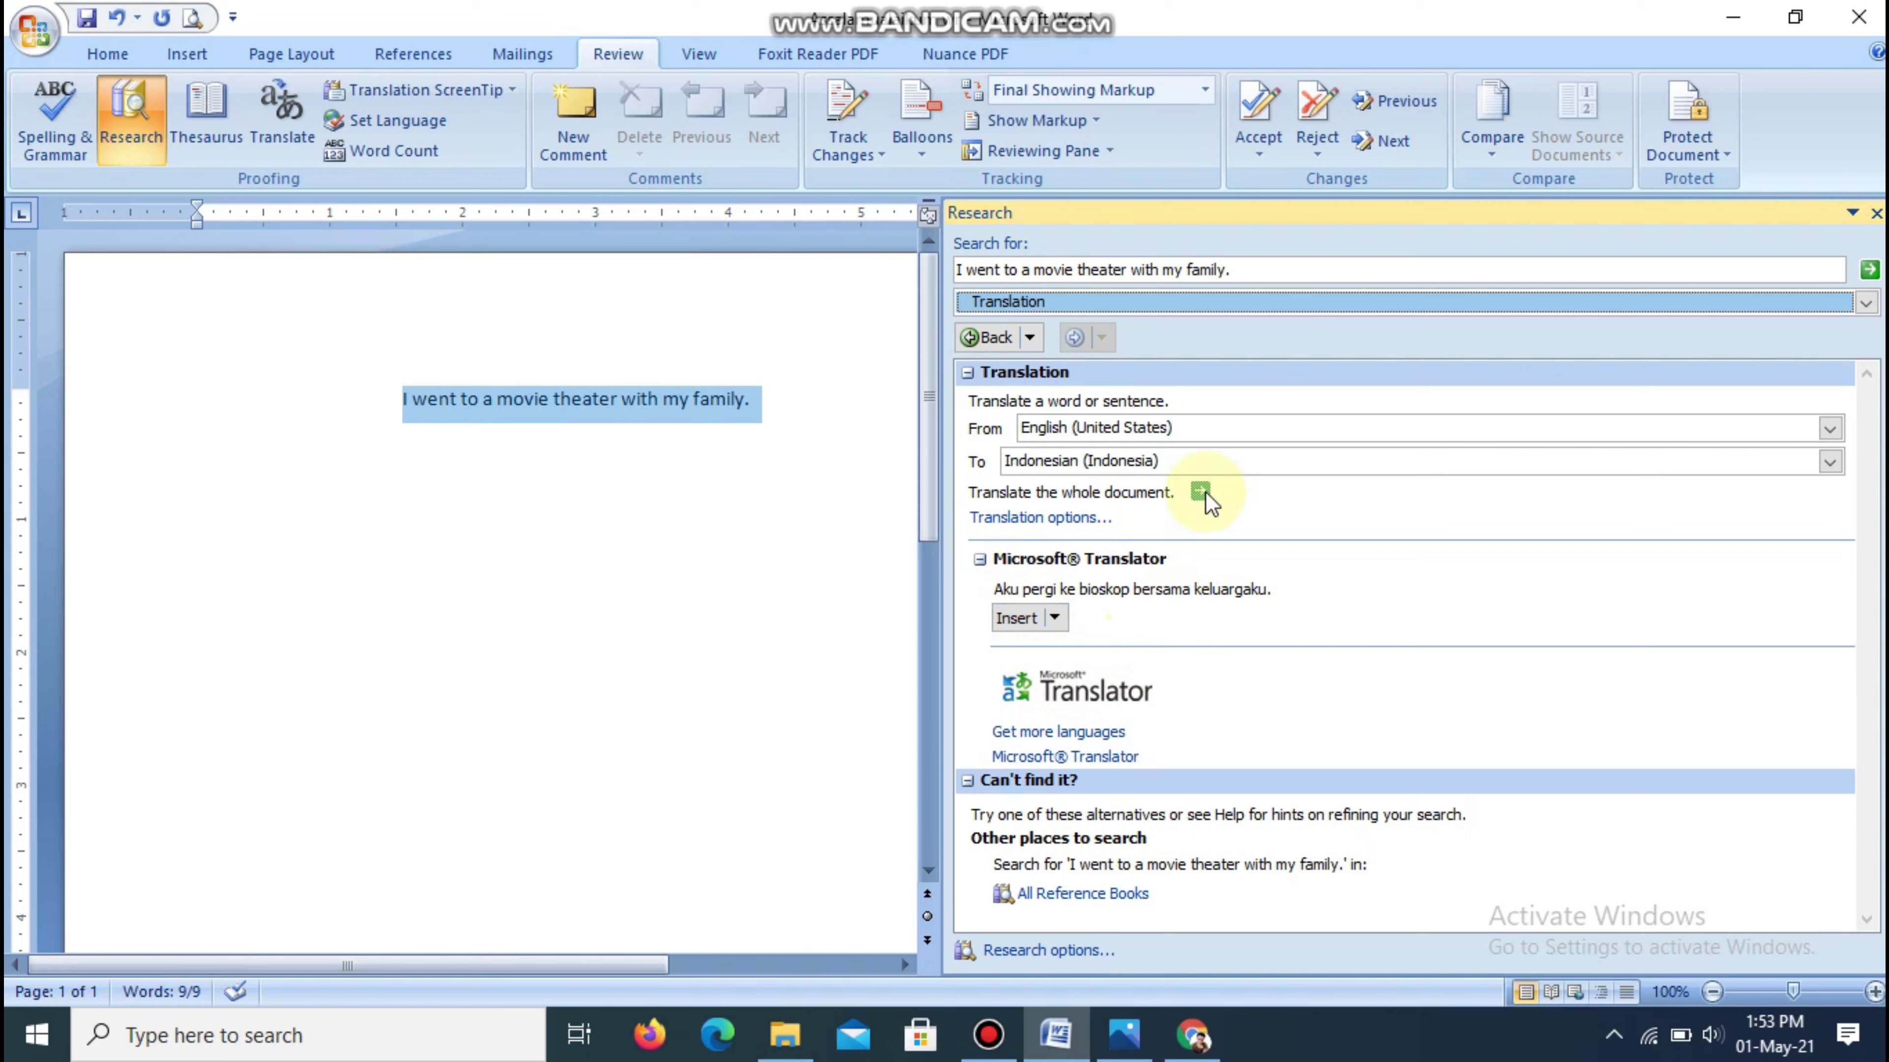
pyautogui.click(1027, 617)
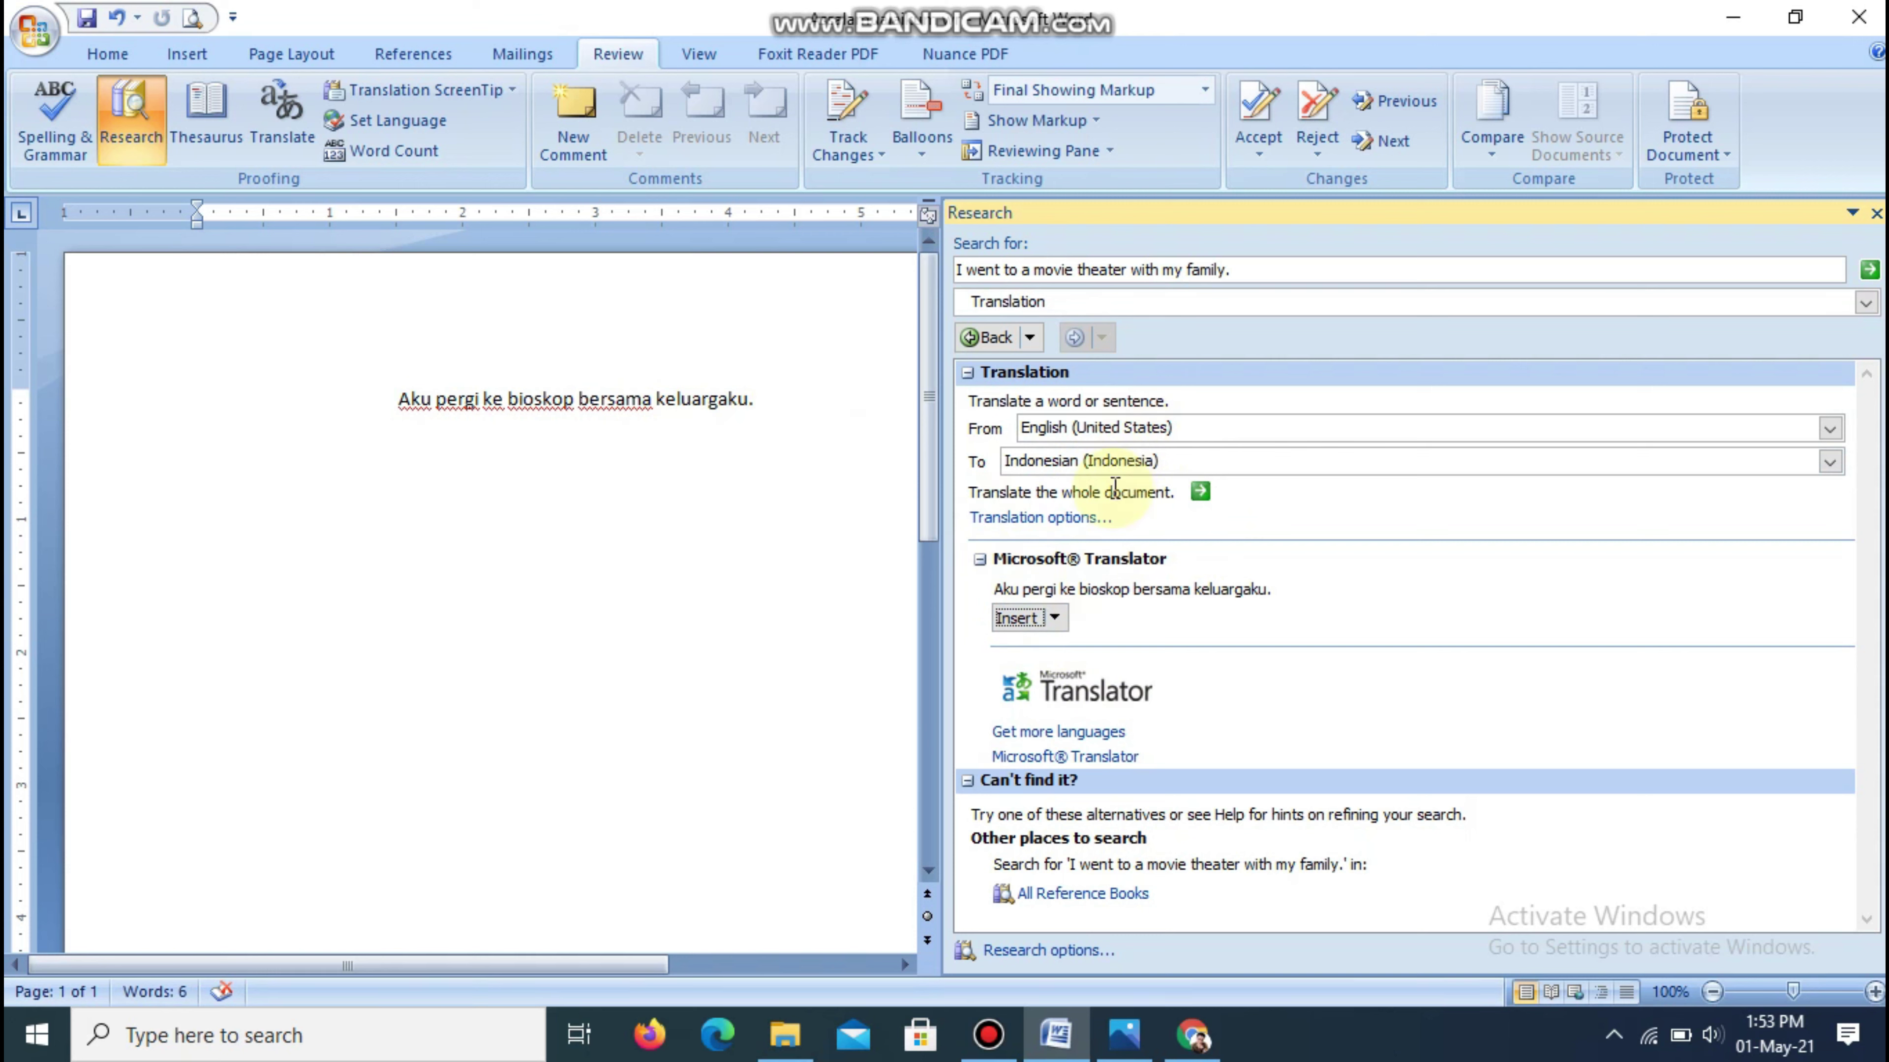
# Step: Change the target language to Japanese (Japan) and run the translation of "I went to a movie theater with my family."
pyautogui.click(1105, 465)
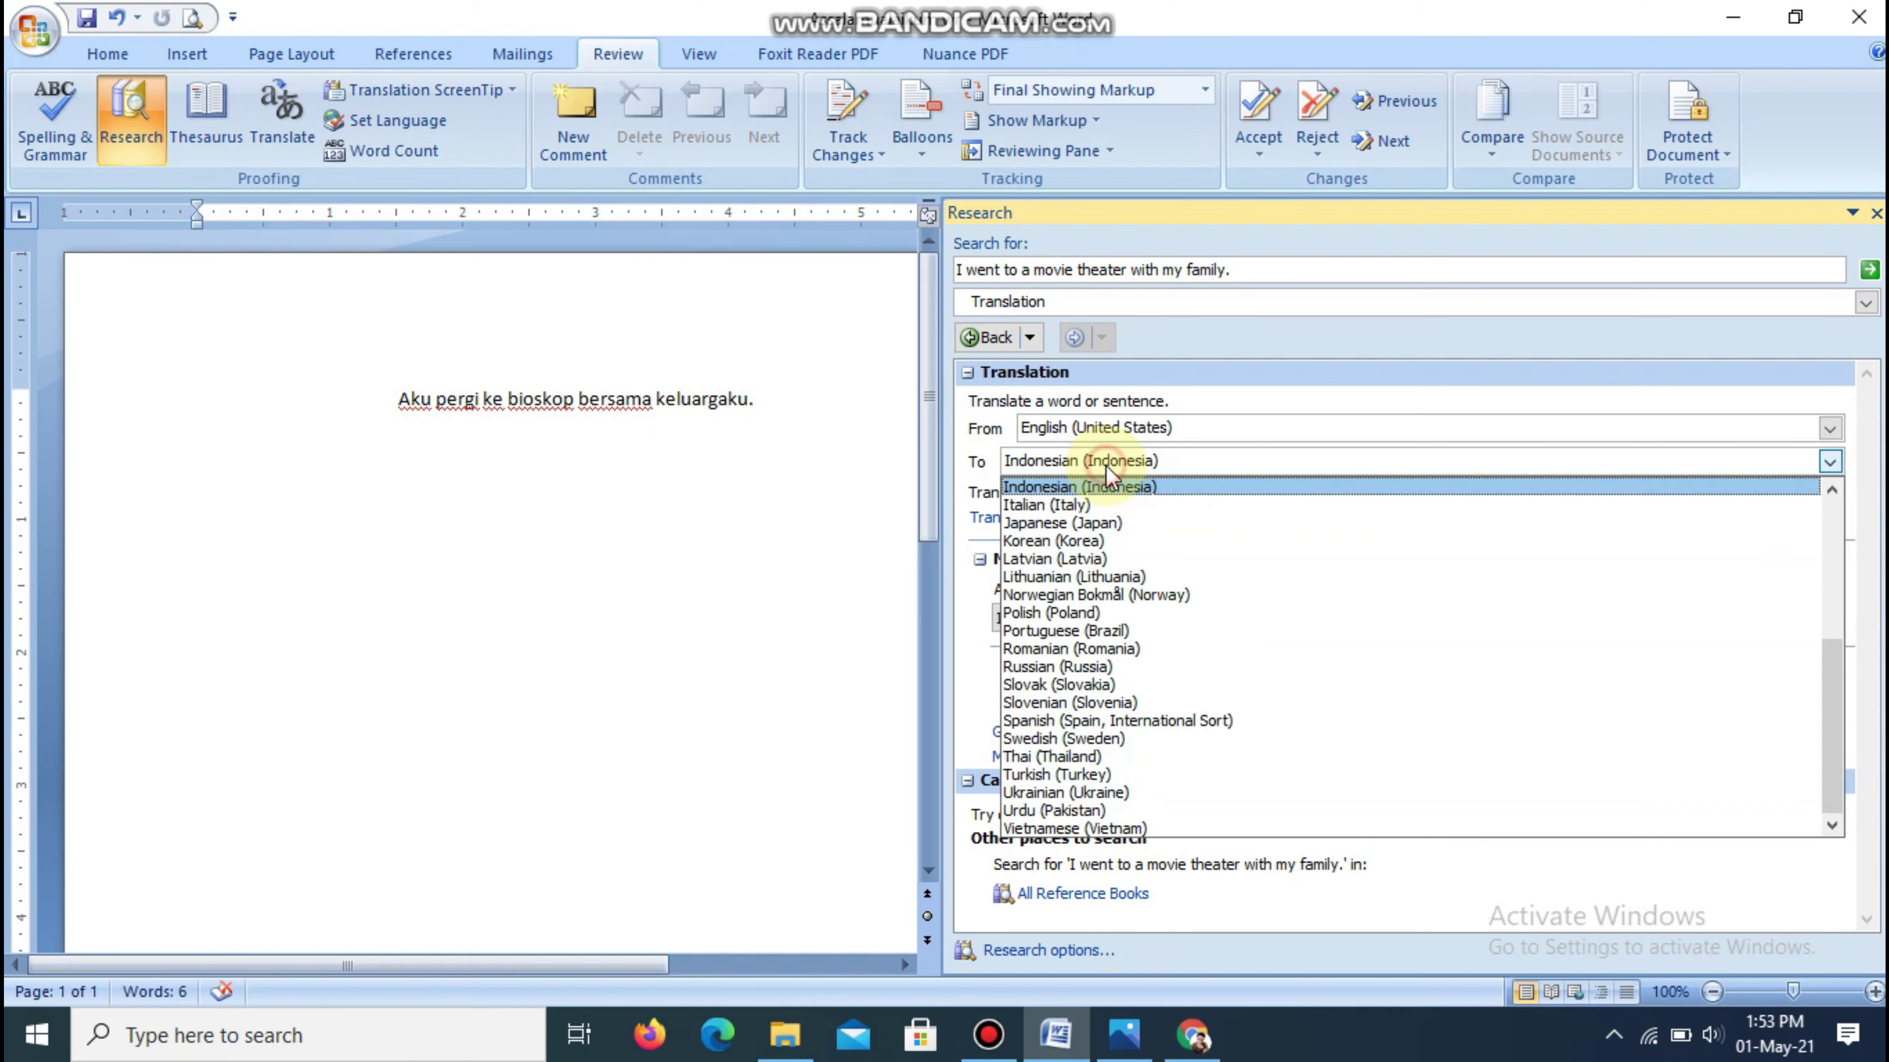
pyautogui.click(1082, 523)
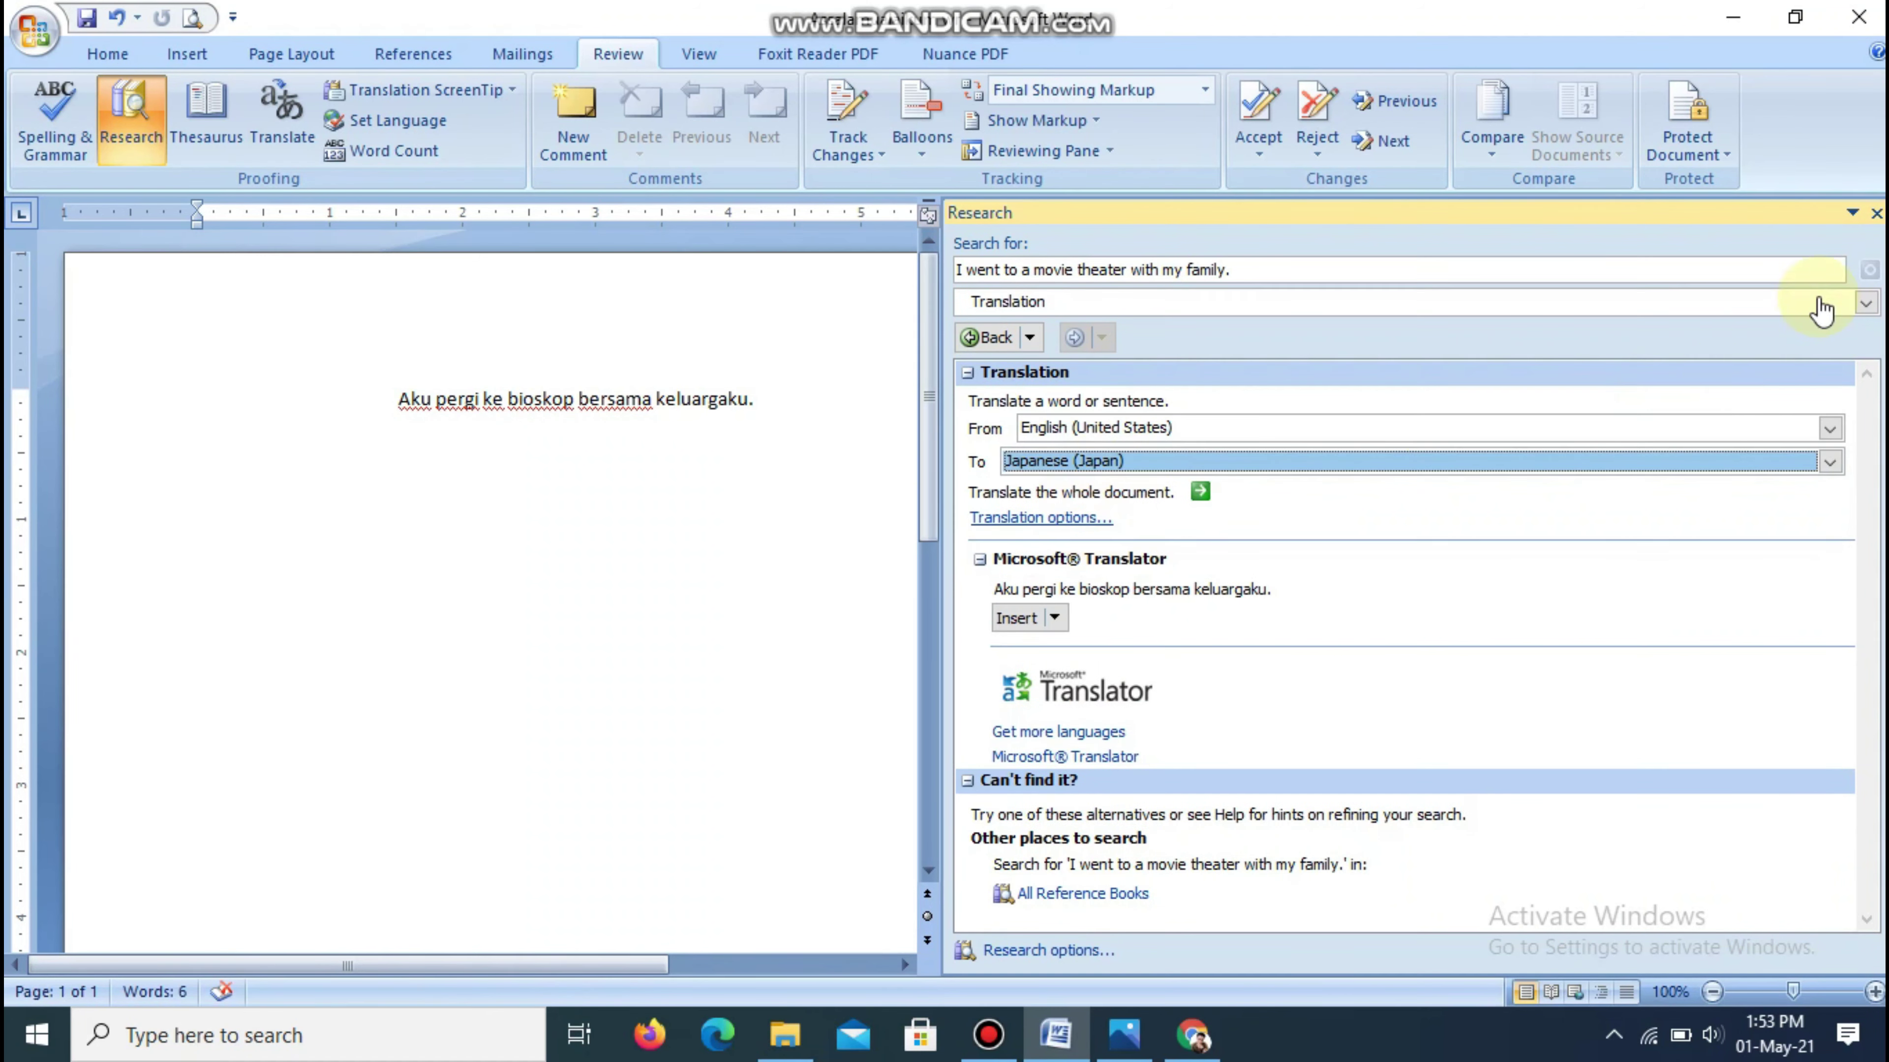
pyautogui.scroll(-10, 1361, 408)
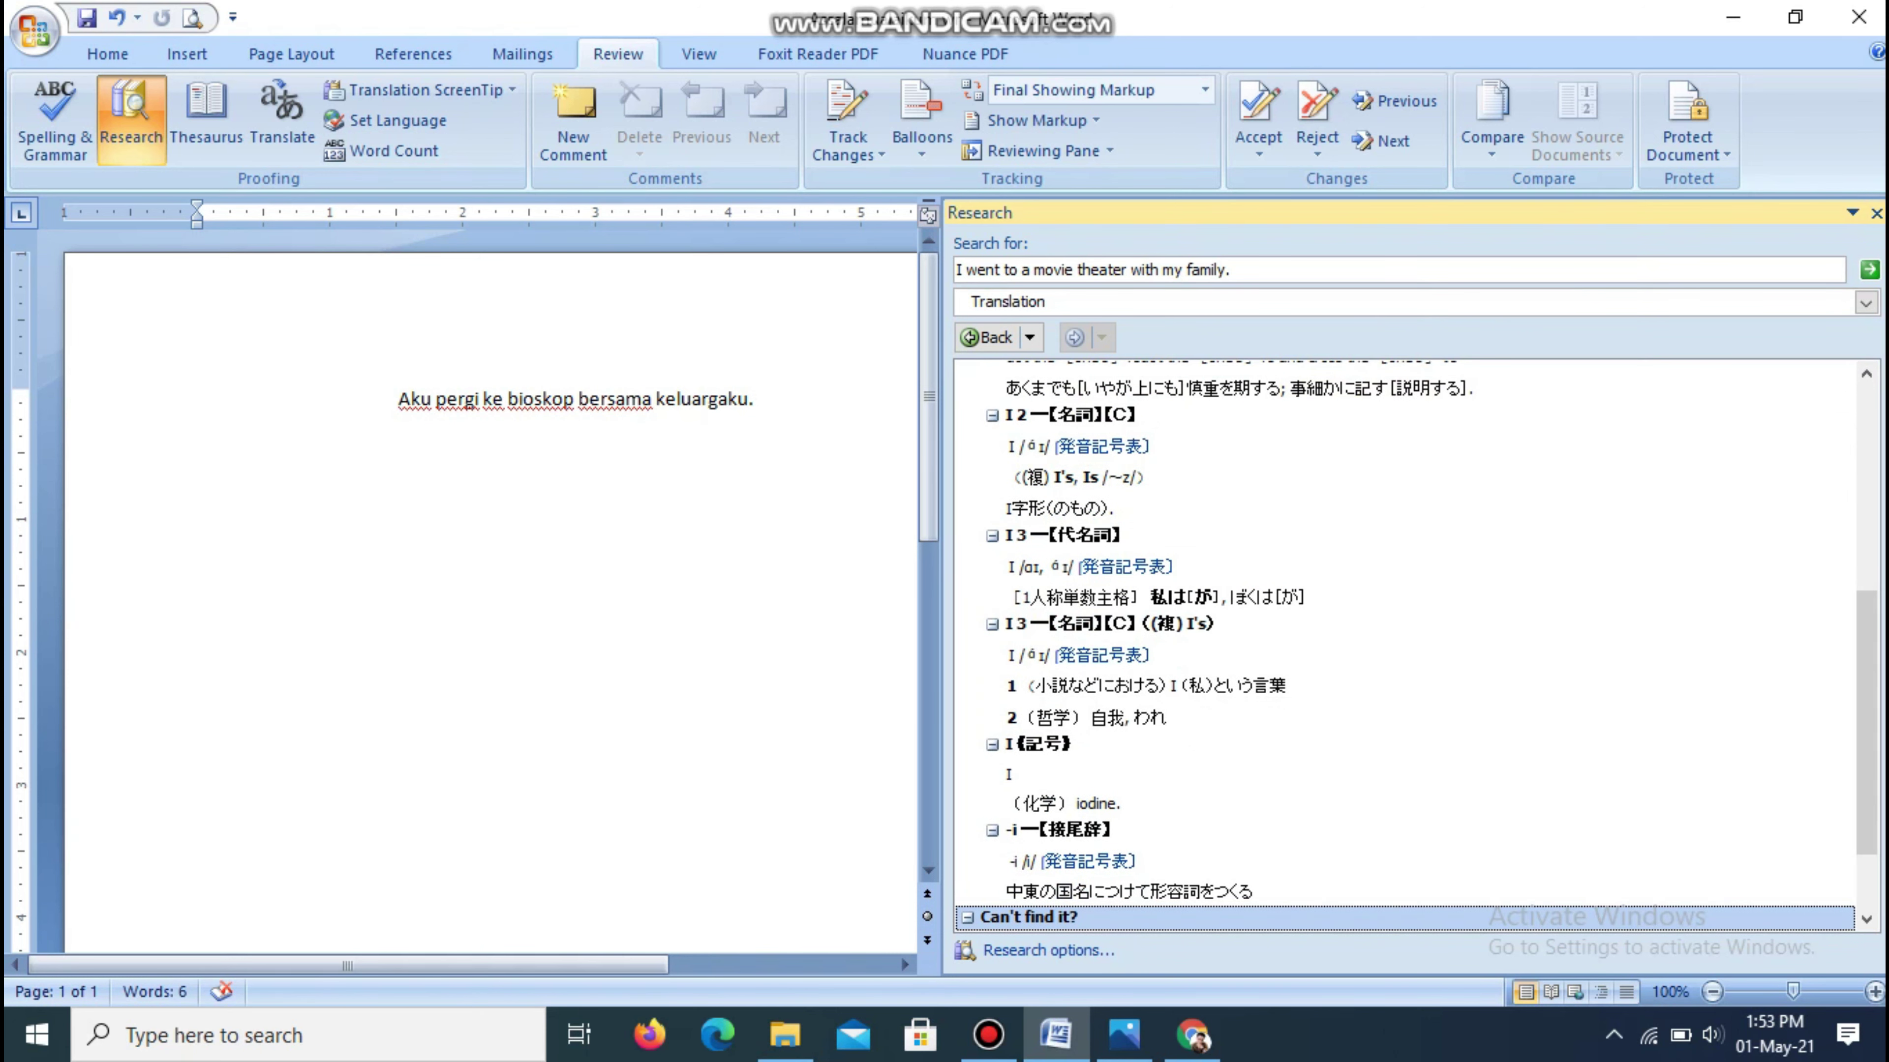
pyautogui.click(1869, 270)
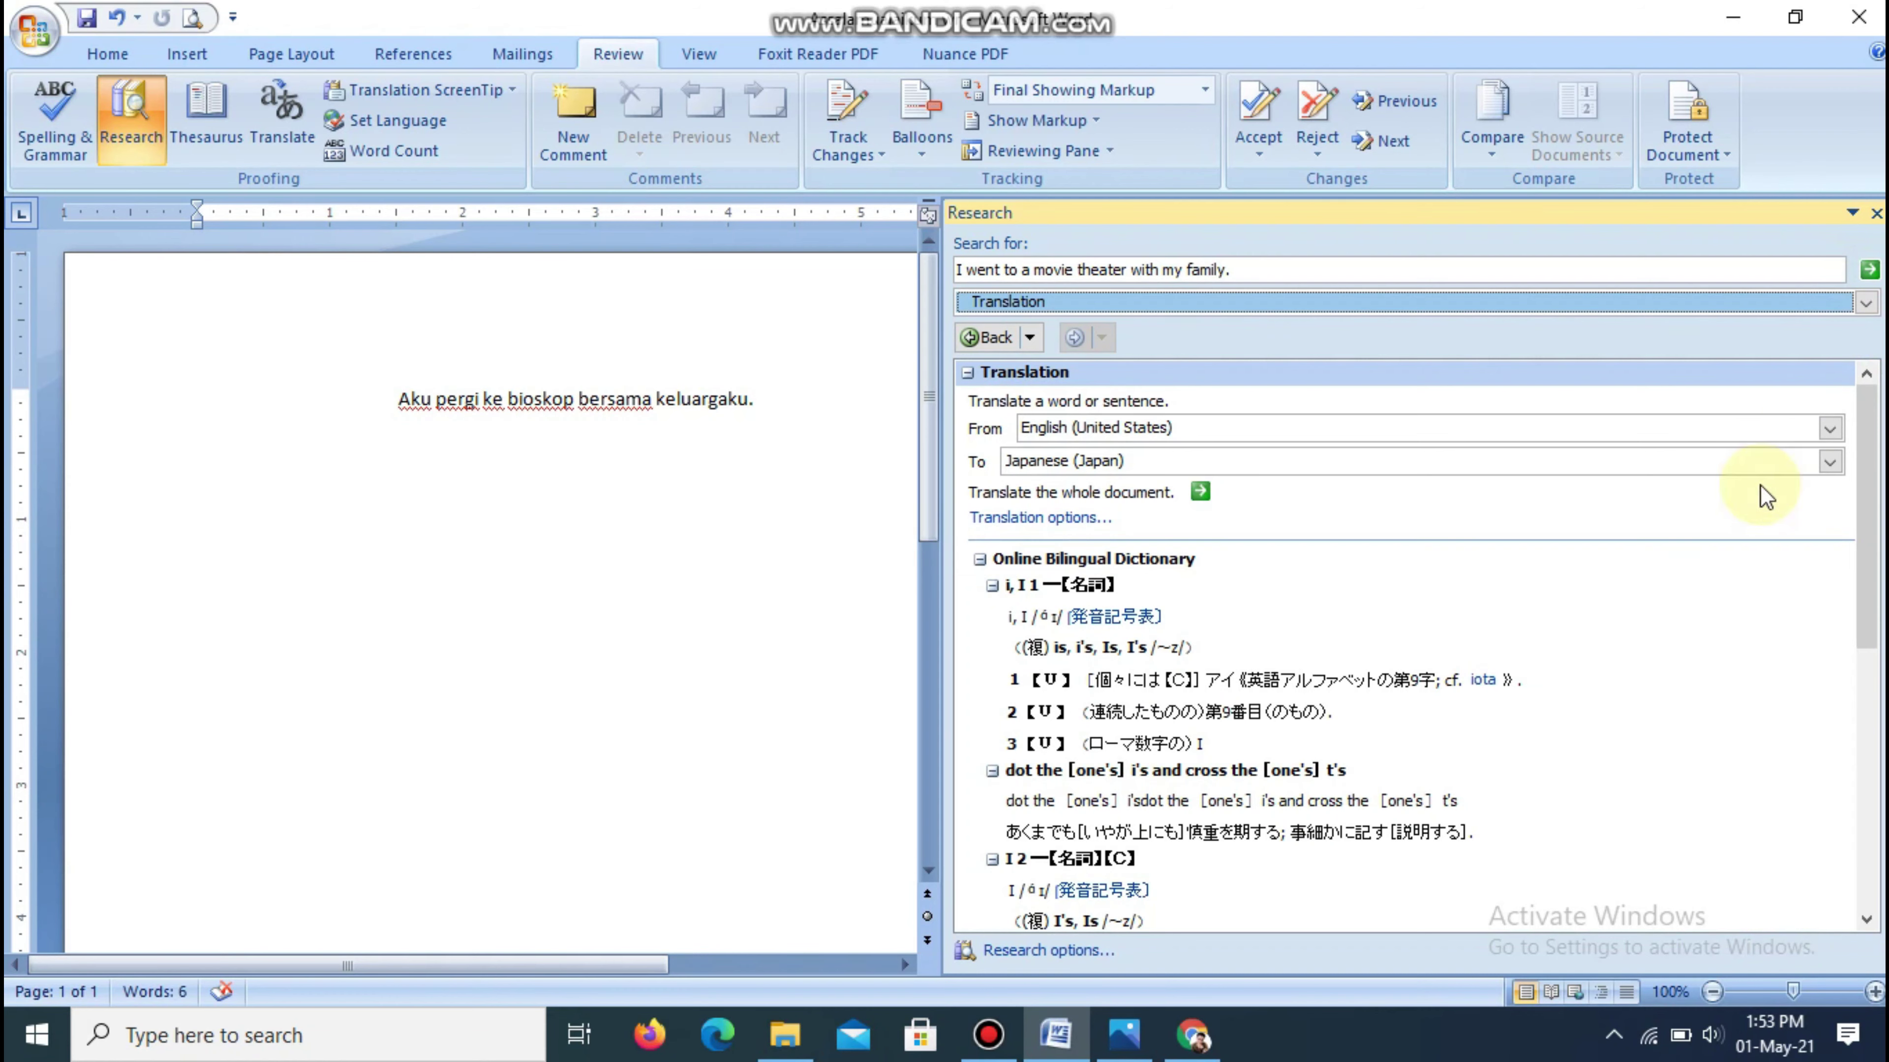
pyautogui.moveTo(1875, 567); pyautogui.dragTo(1466, 378)
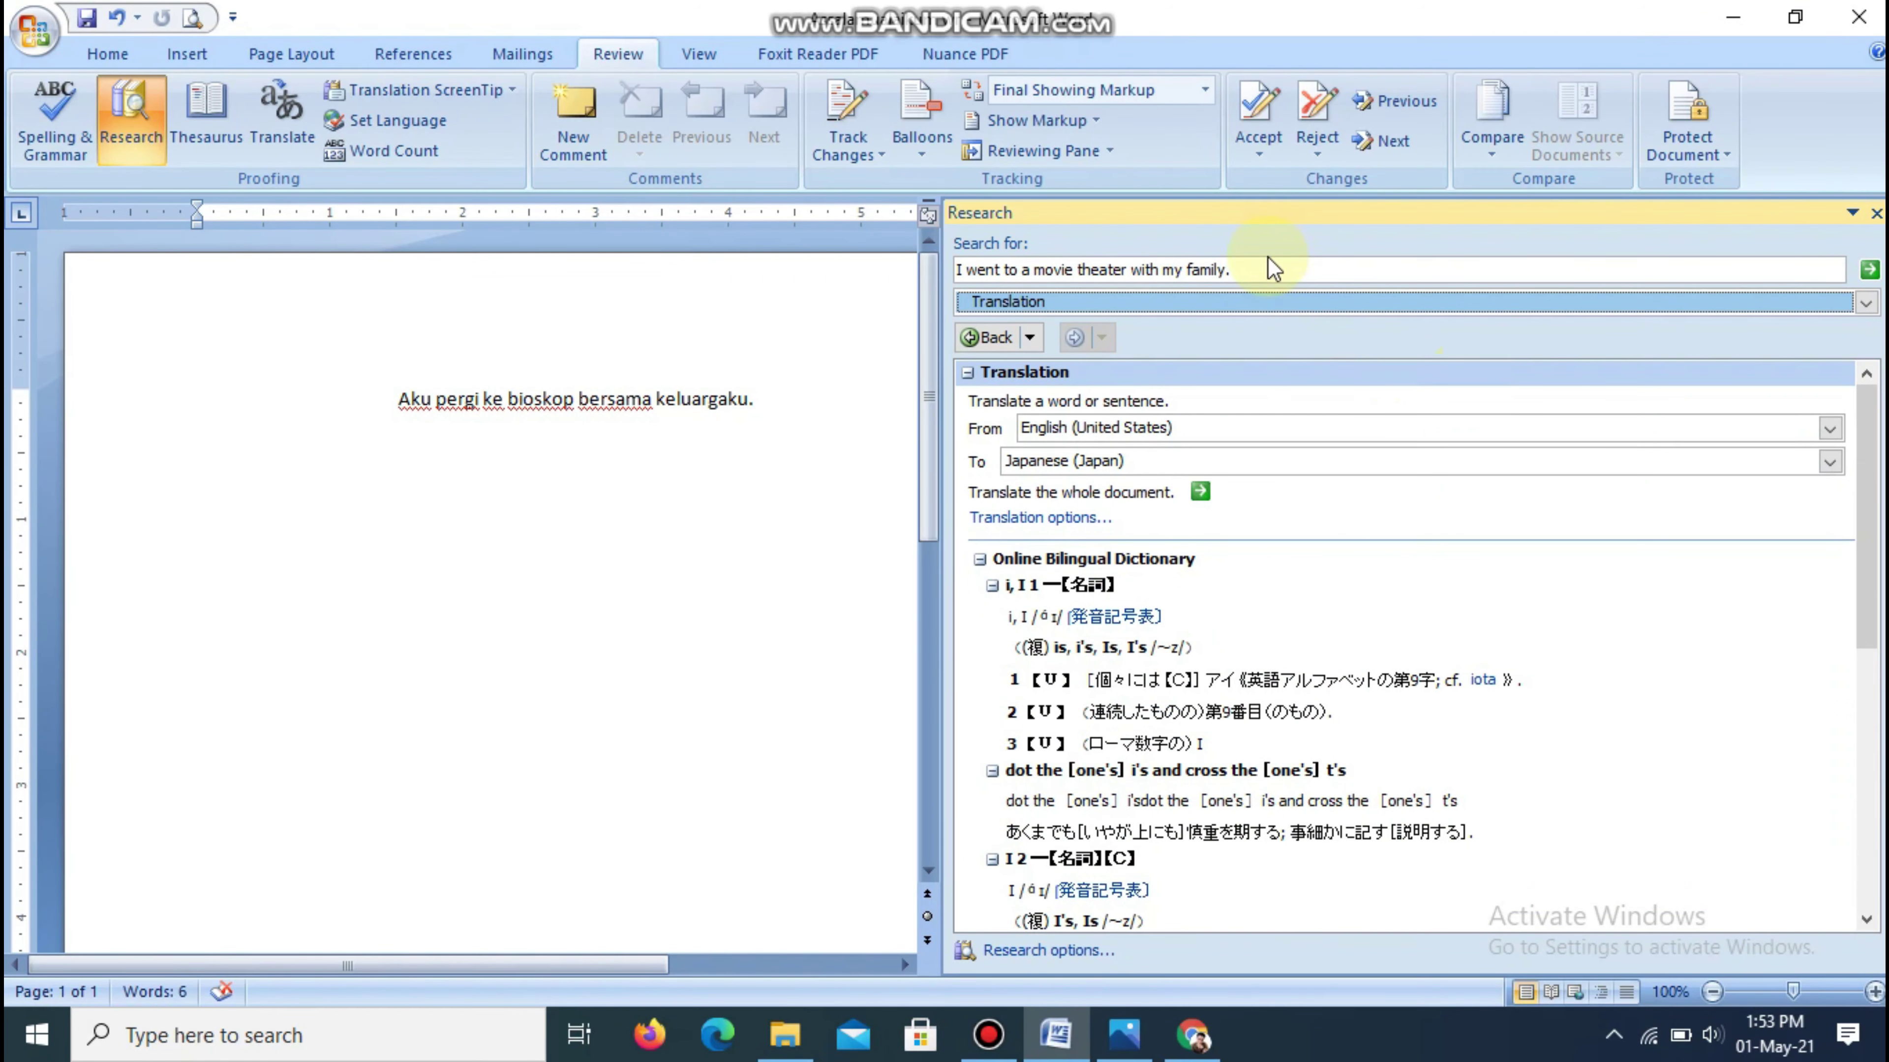
# Step: Clear the research search text and set the source language to Indonesian (Indonesia)
pyautogui.moveTo(1257, 276); pyautogui.dragTo(952, 266)
pyautogui.press('BackSpace')
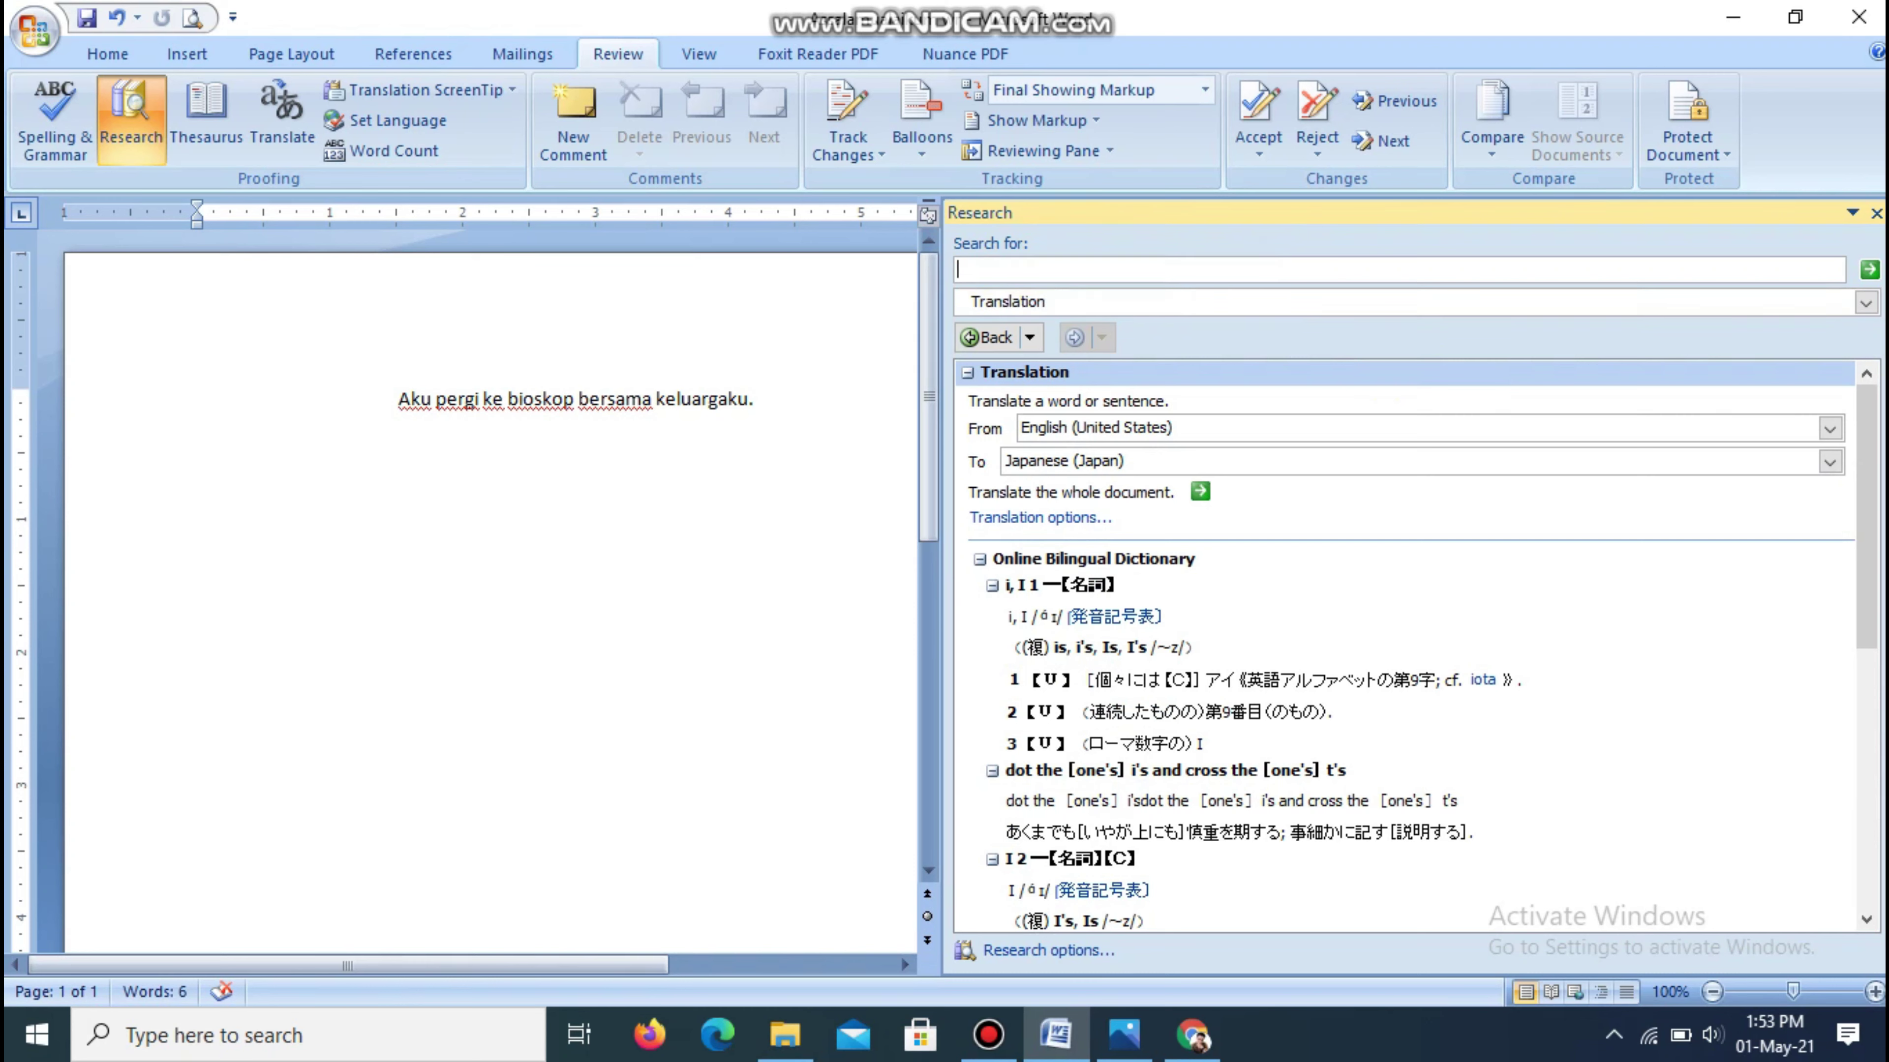
pyautogui.click(1053, 432)
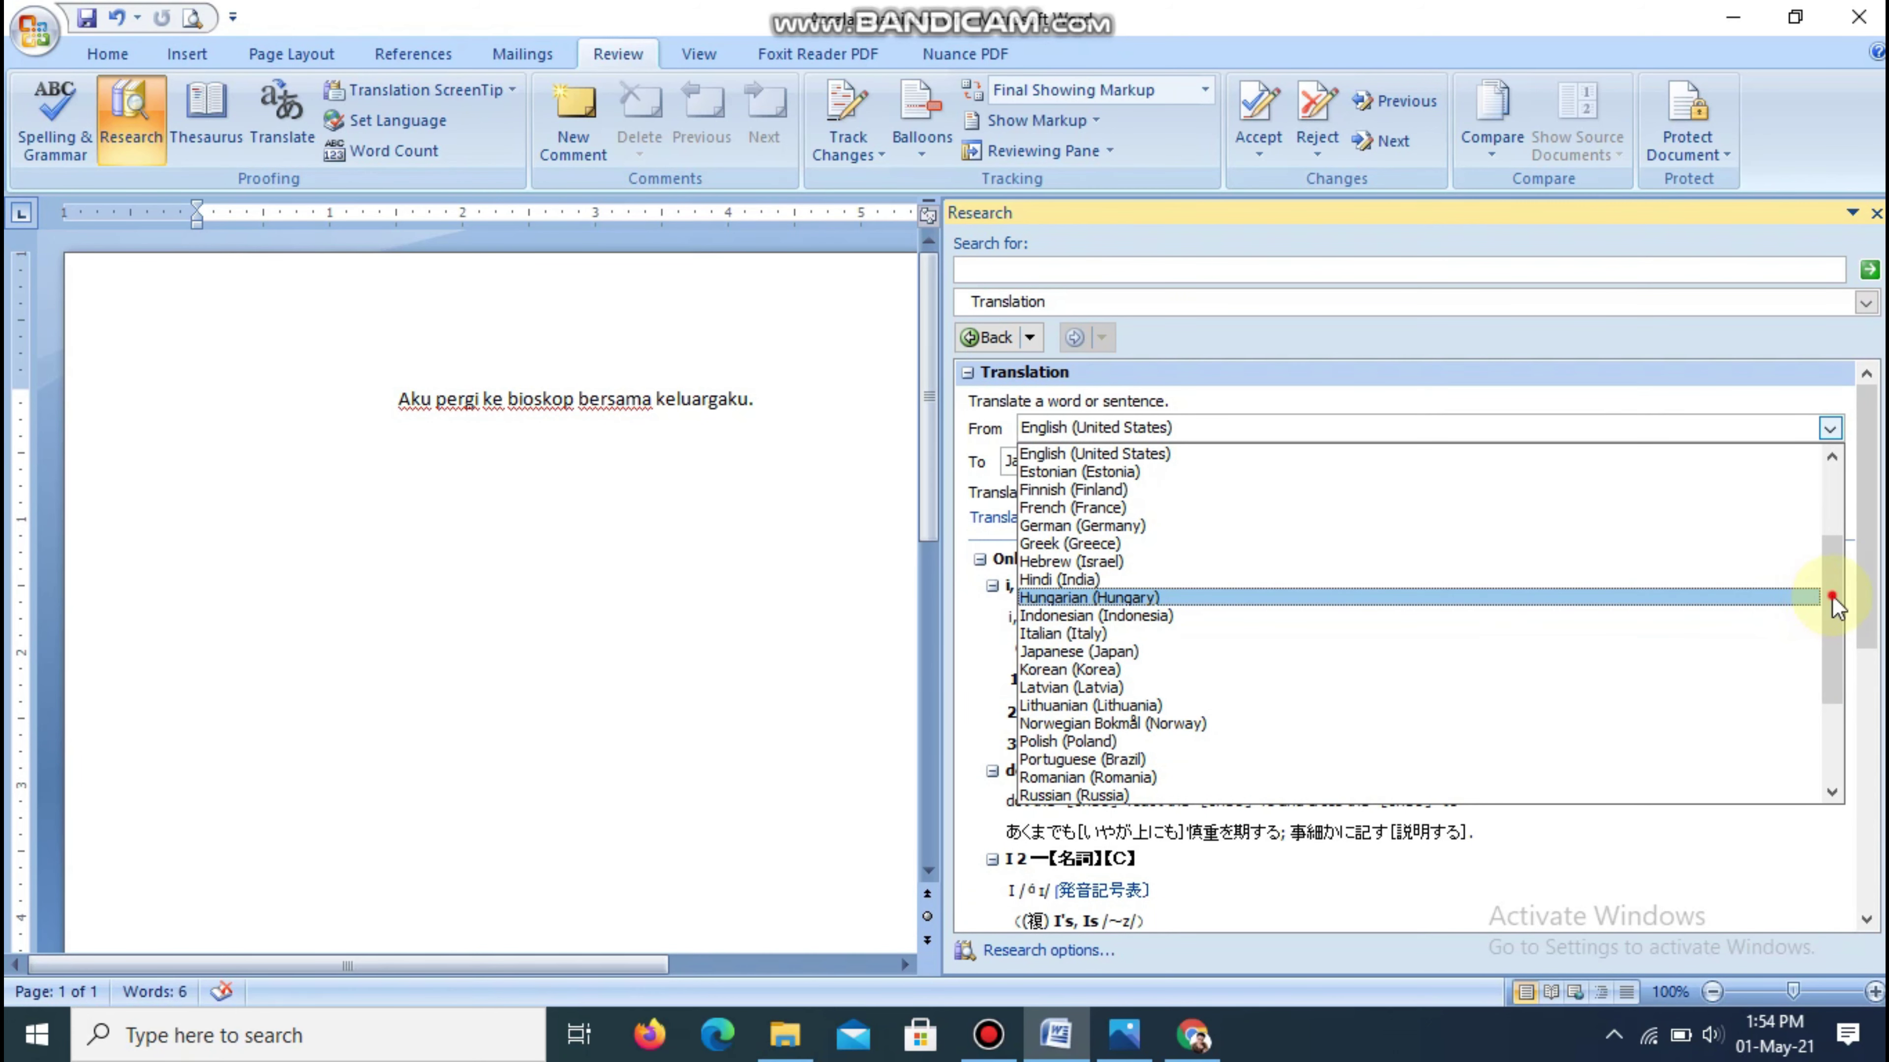
pyautogui.moveTo(1831, 608); pyautogui.dragTo(1826, 517)
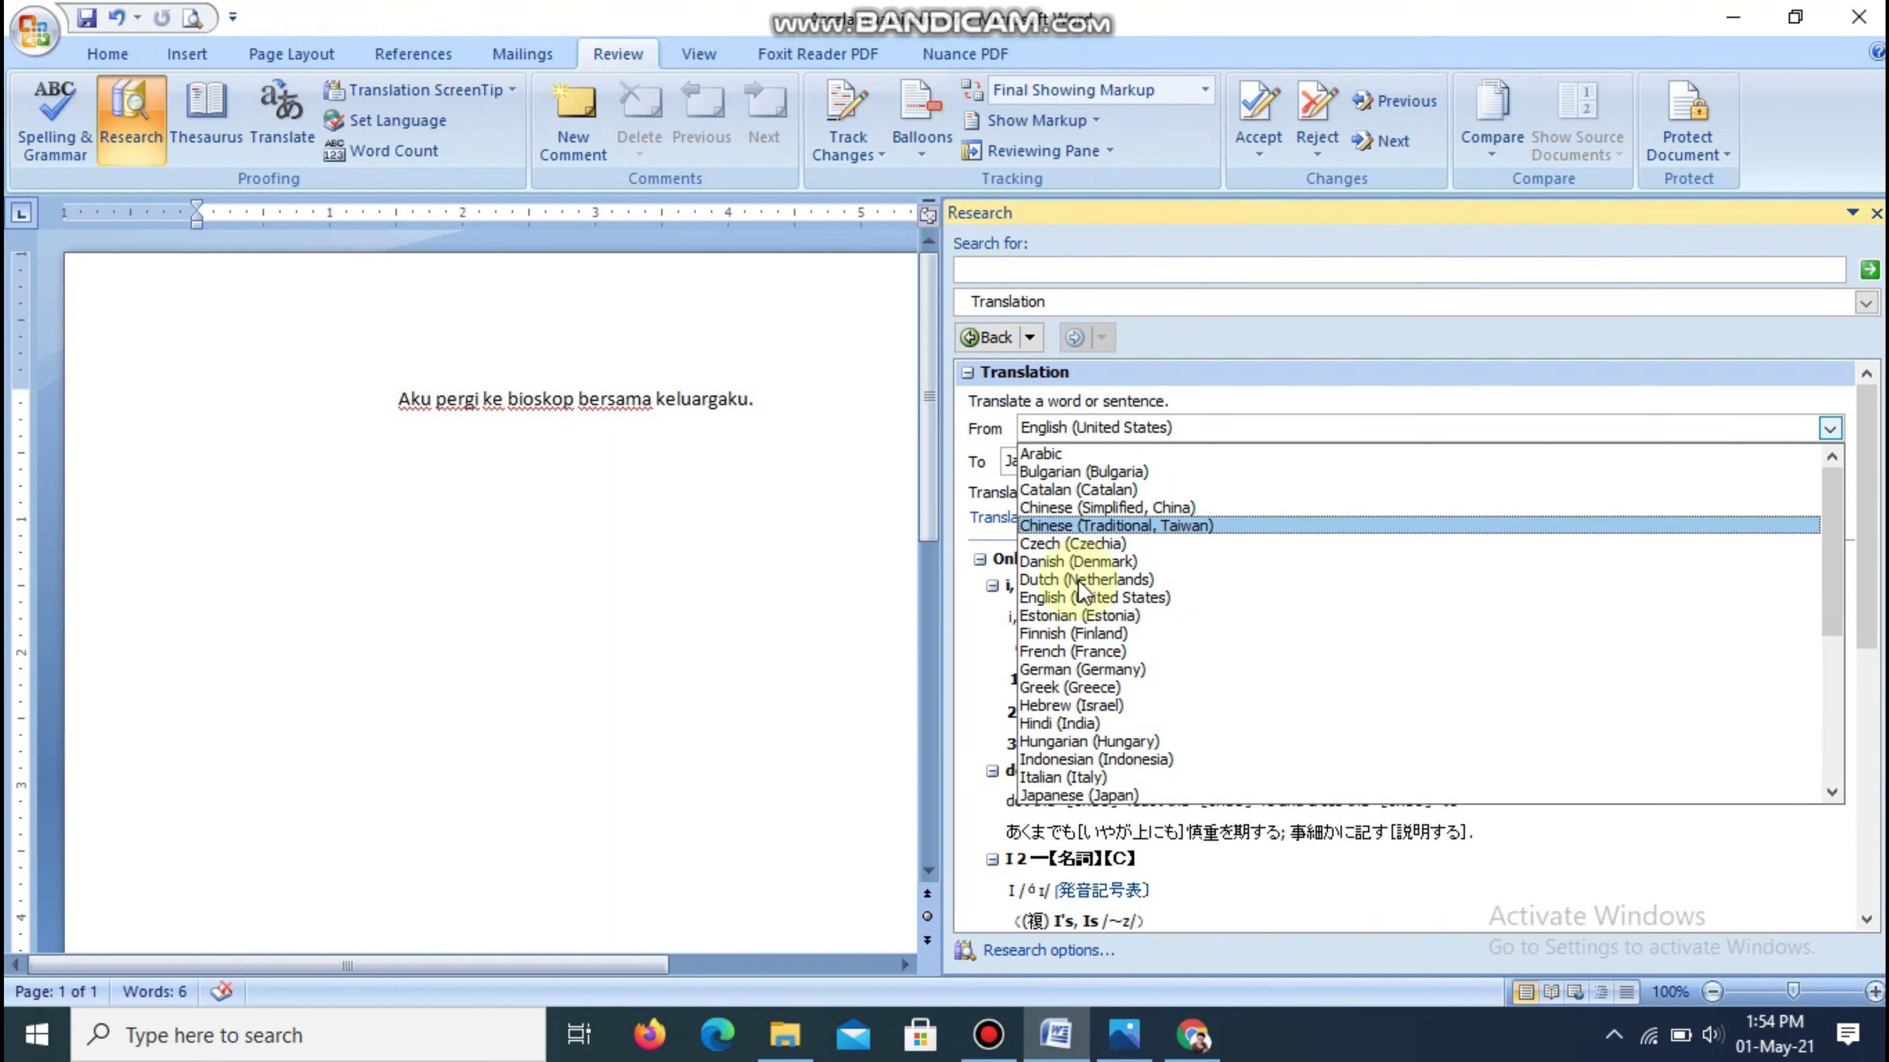
pyautogui.click(1076, 759)
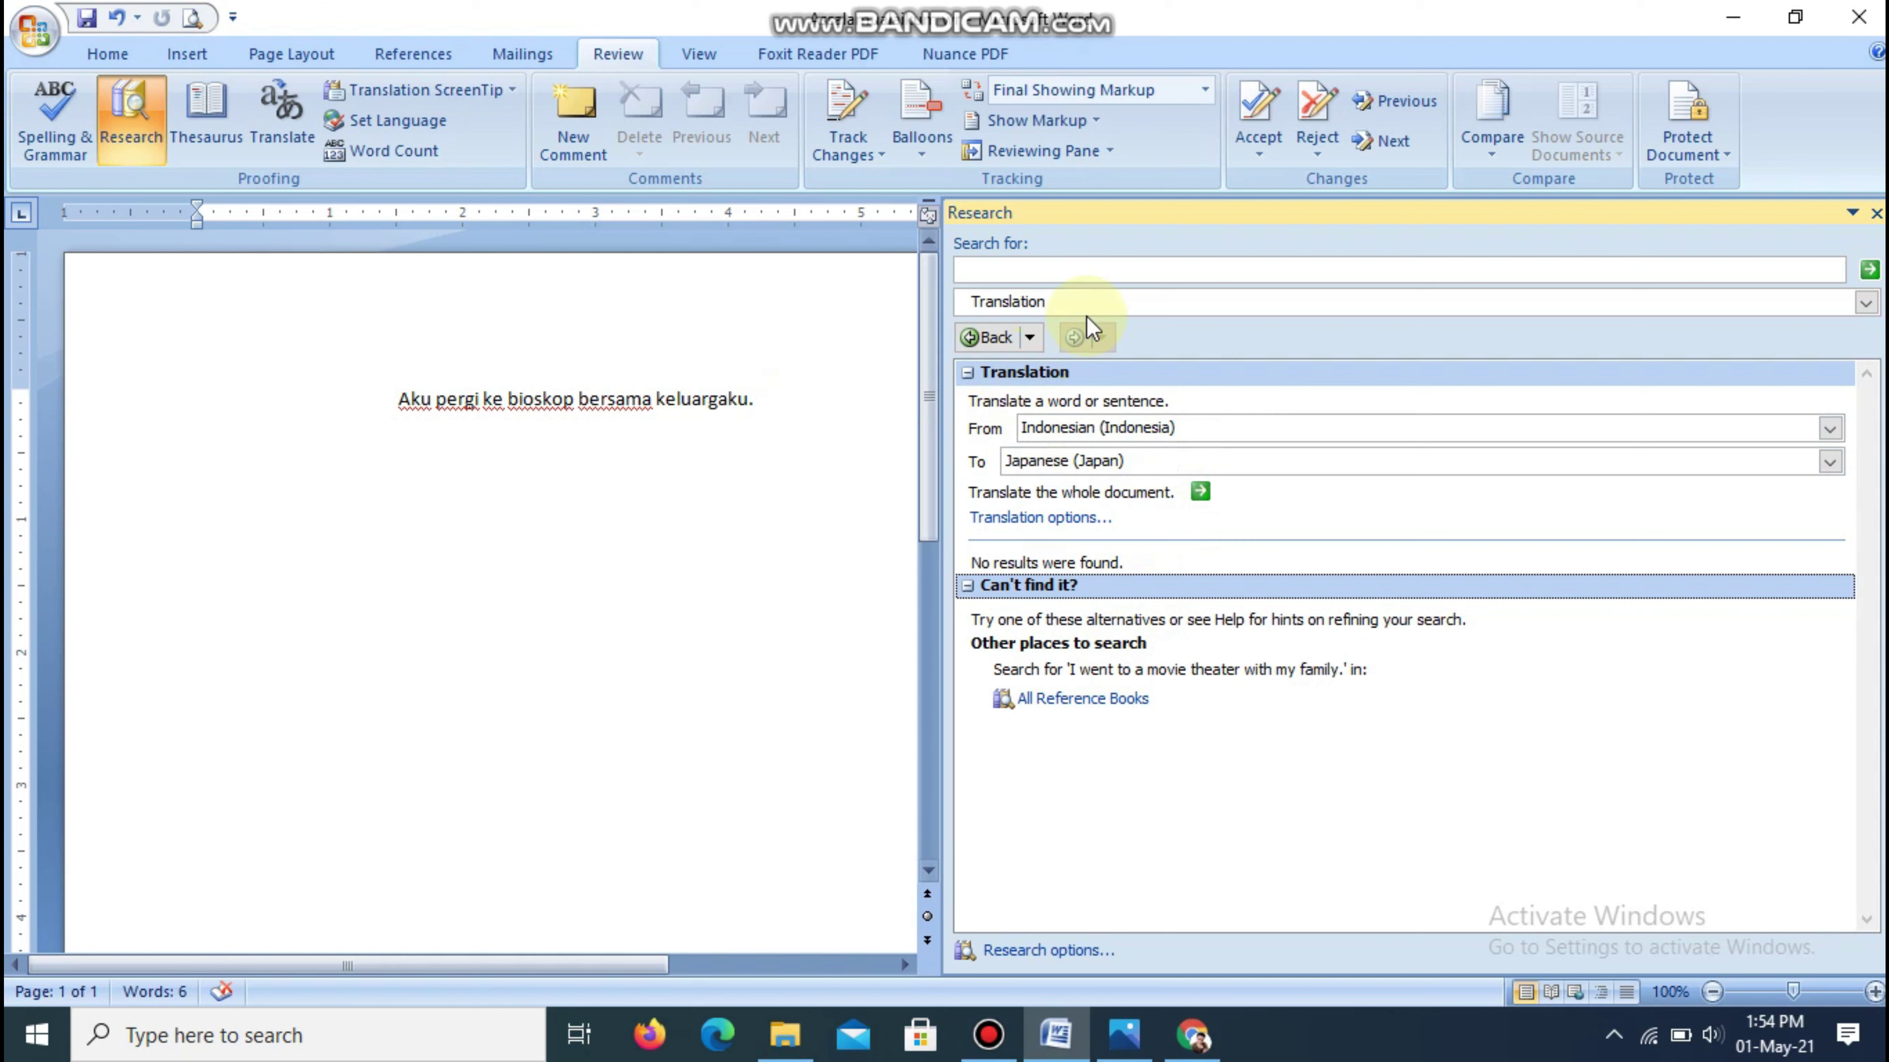
# Step: Copy the sentence "Aku pergi ke bioskop bersama keluargaku." from the document into the research search and translate it to Japanese
pyautogui.moveTo(779, 406); pyautogui.dragTo(397, 406)
pyautogui.hotkey('ctrl', 'c')
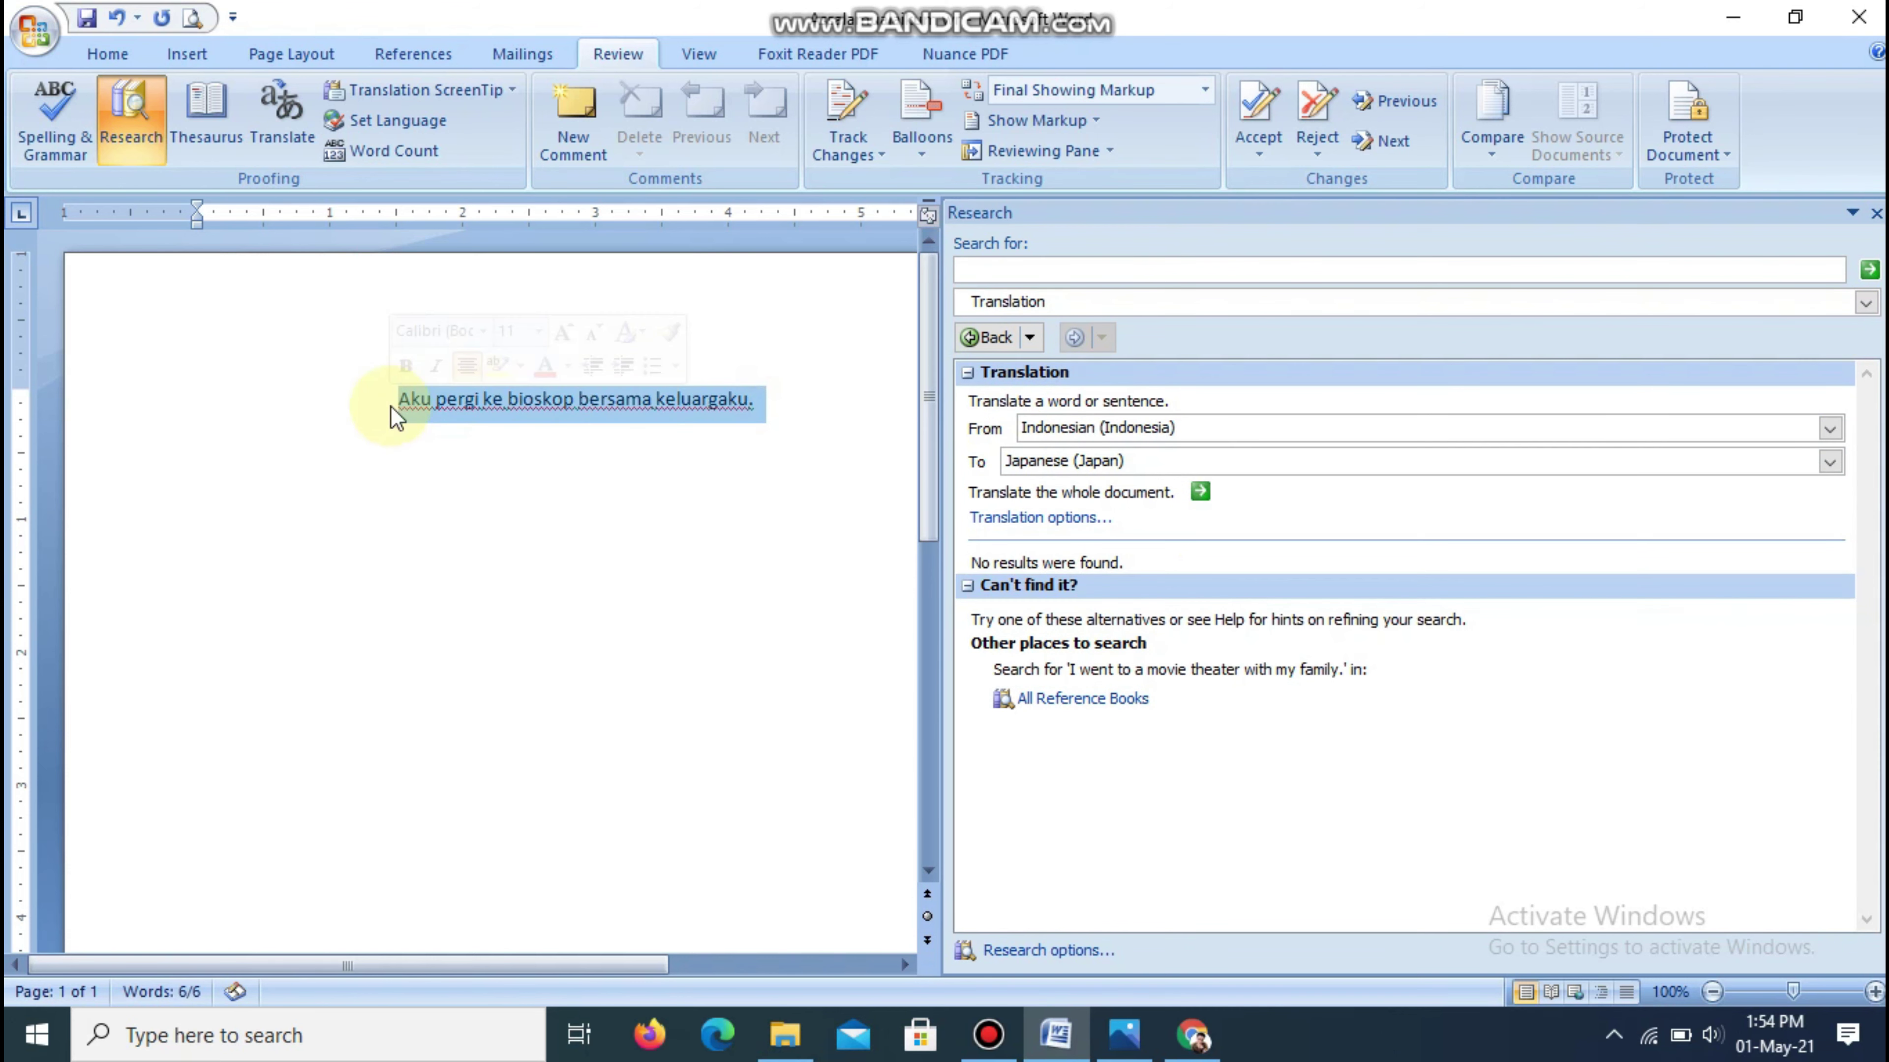
pyautogui.click(1012, 277)
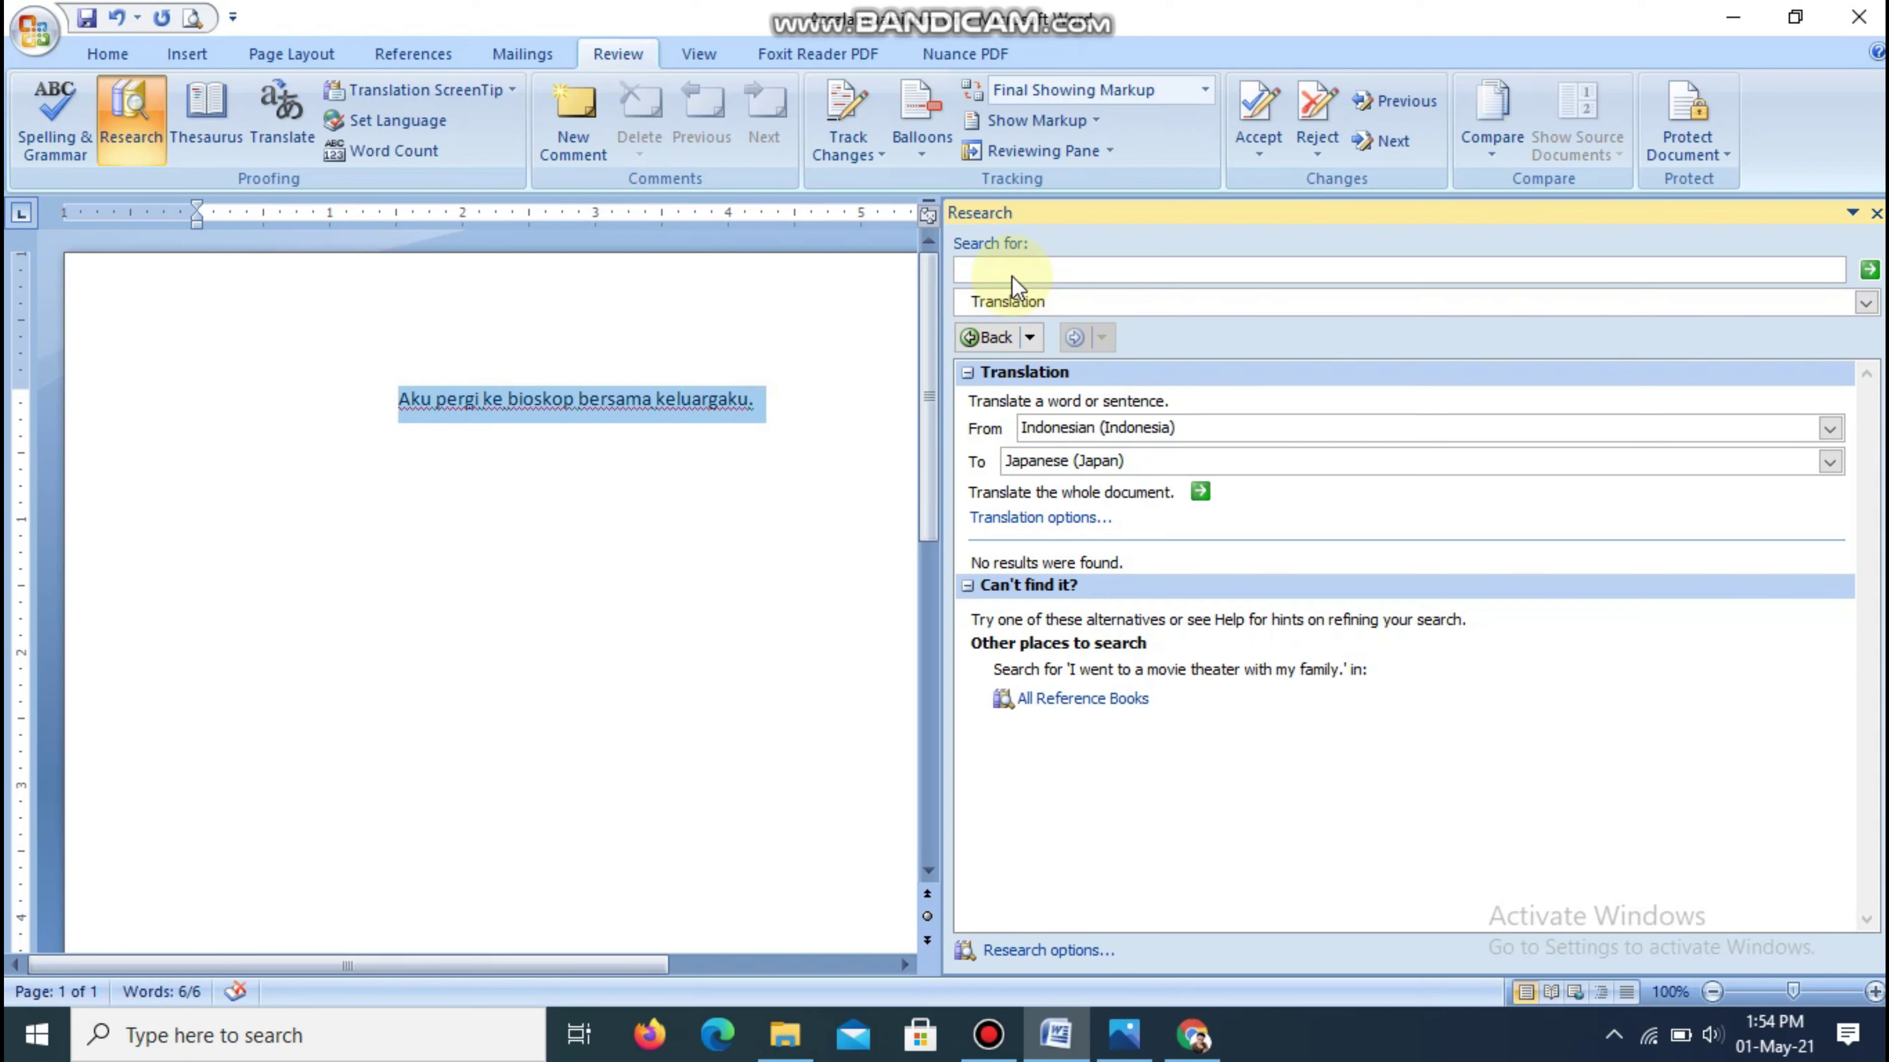
pyautogui.hotkey('ctrl', 'v')
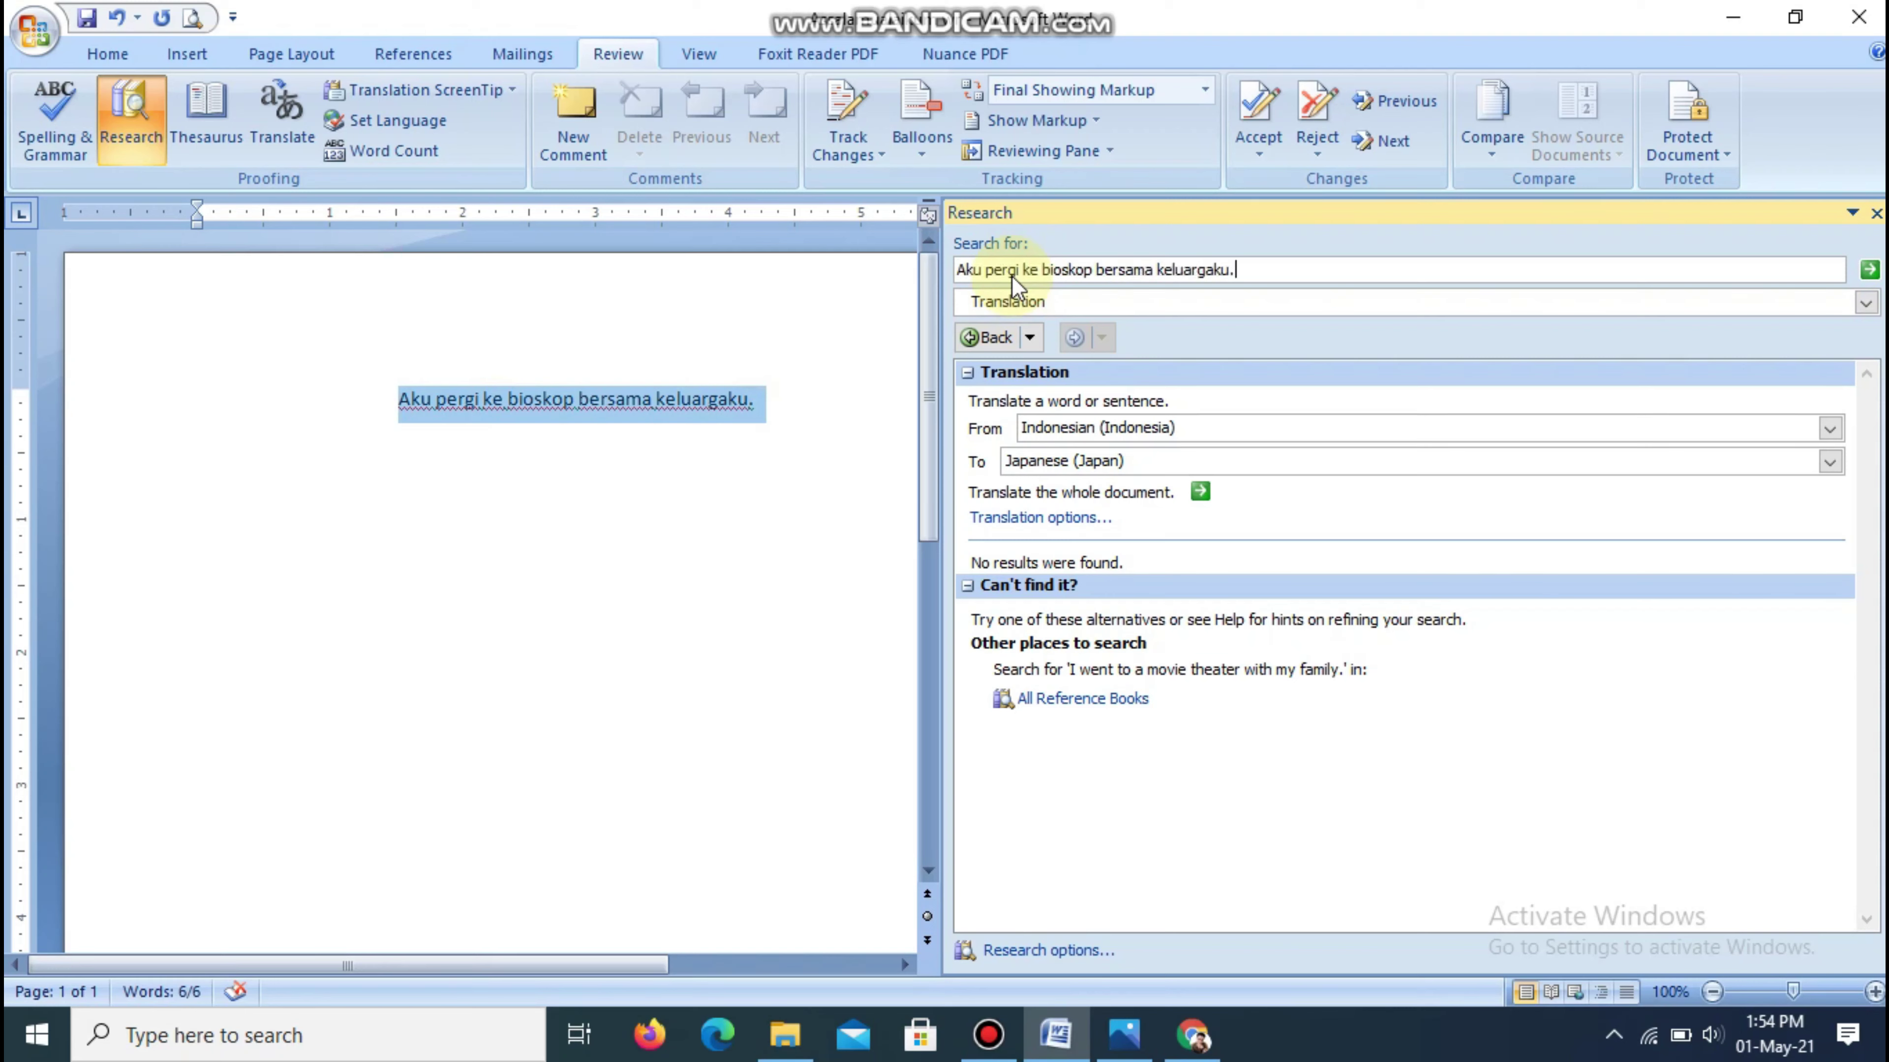
pyautogui.click(1869, 271)
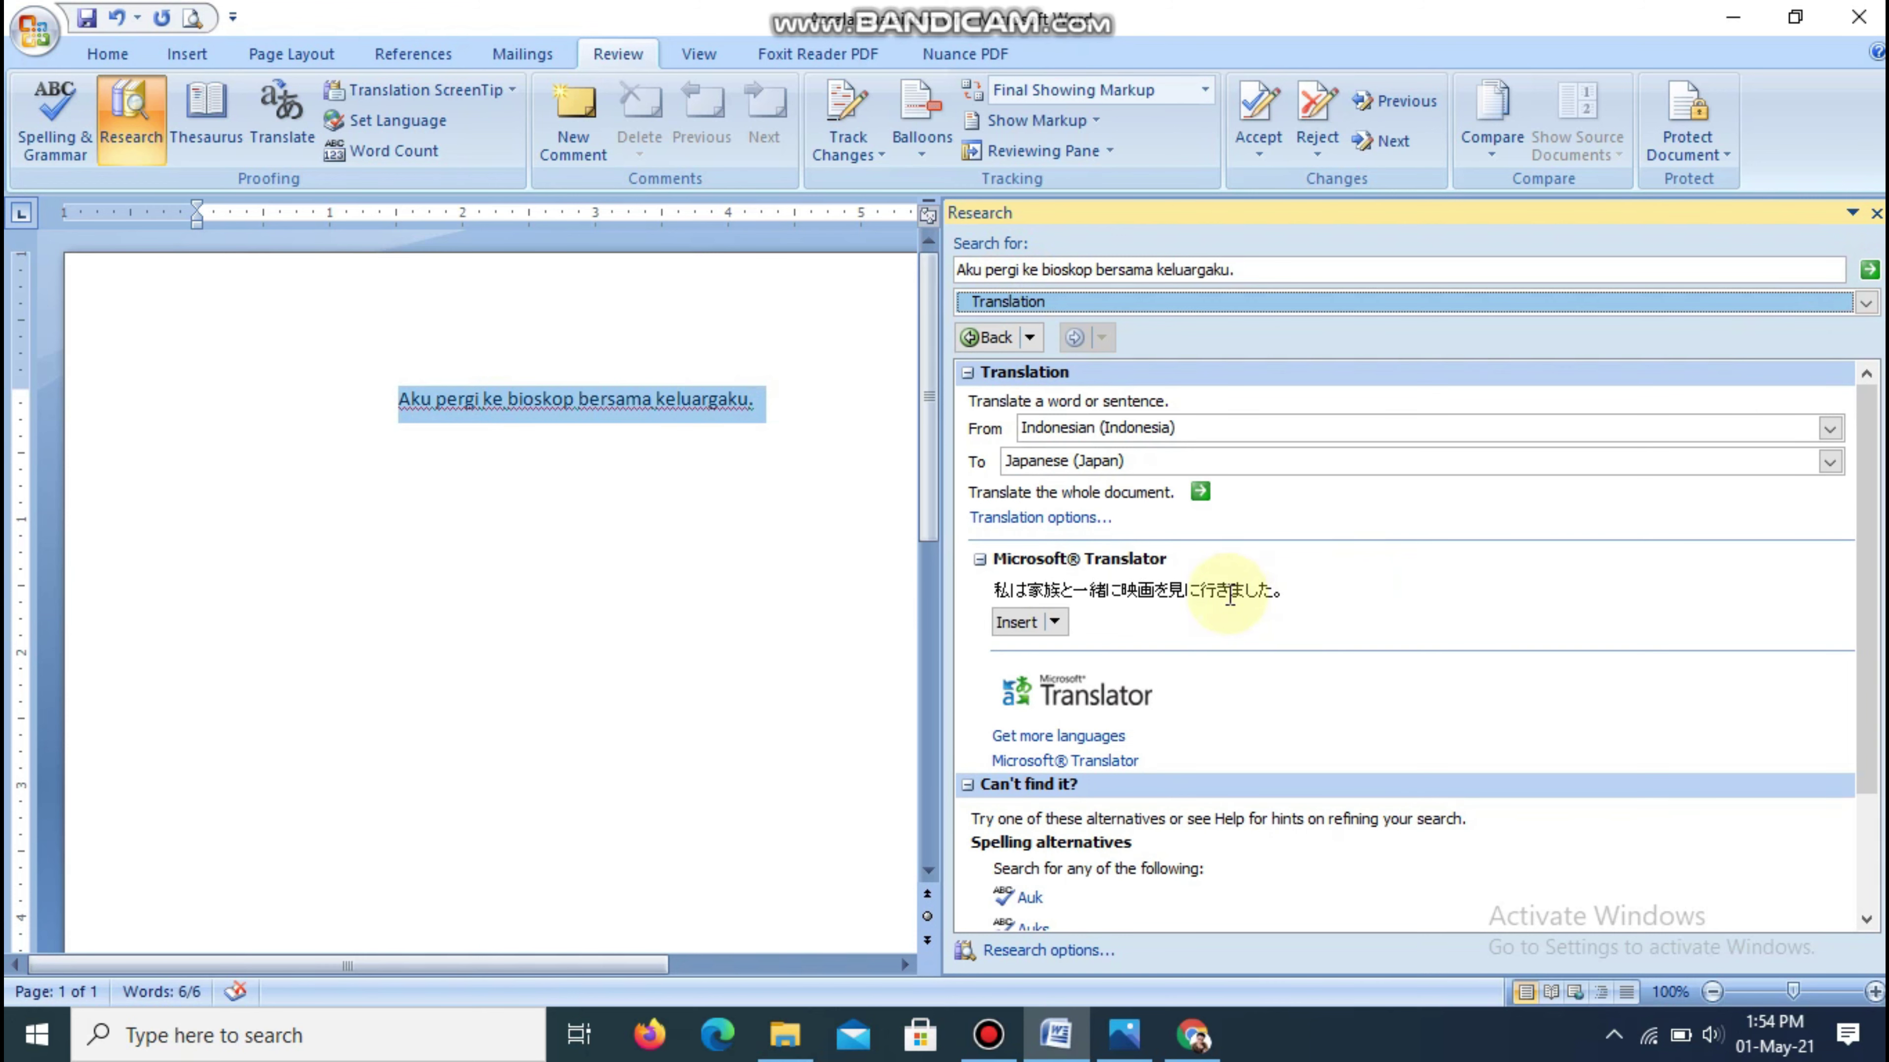
# Step: Replace the selected Indonesian sentence in the document with the Japanese translation from Microsoft Translator
pyautogui.moveTo(999, 595); pyautogui.dragTo(1309, 596)
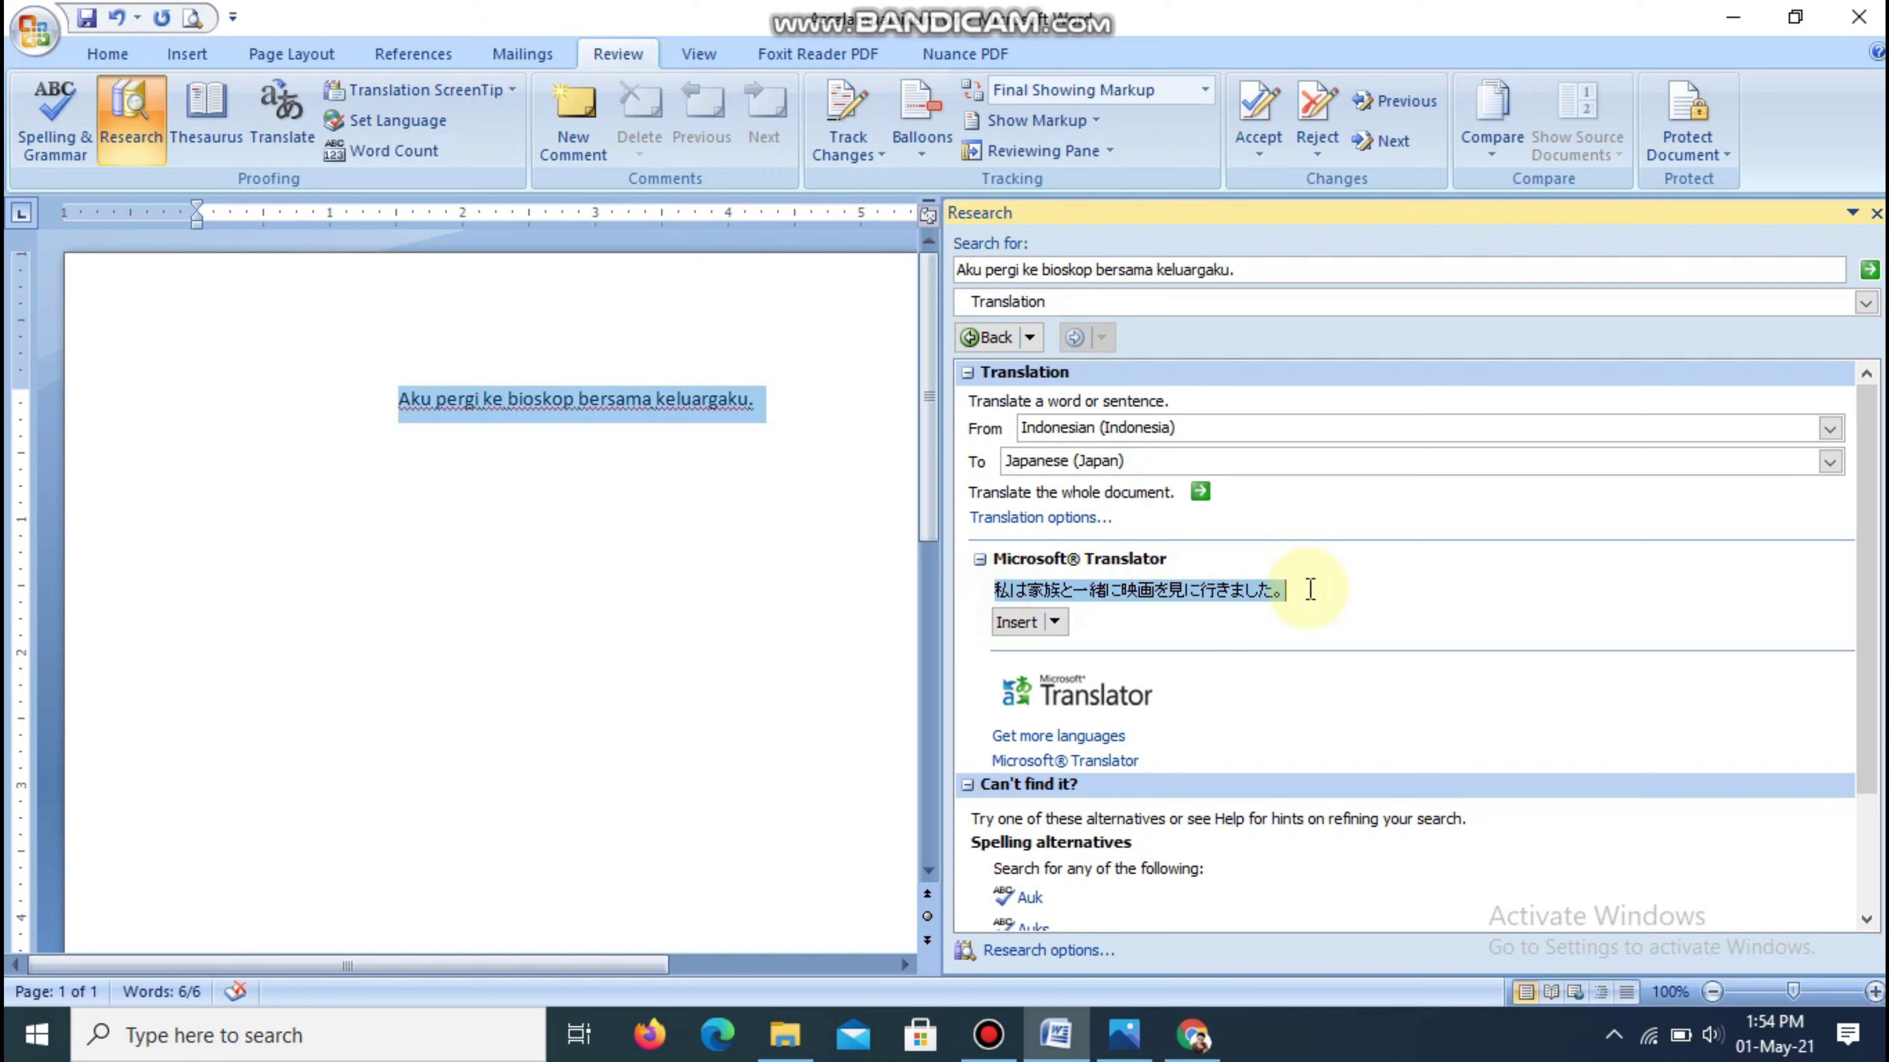
pyautogui.click(1016, 621)
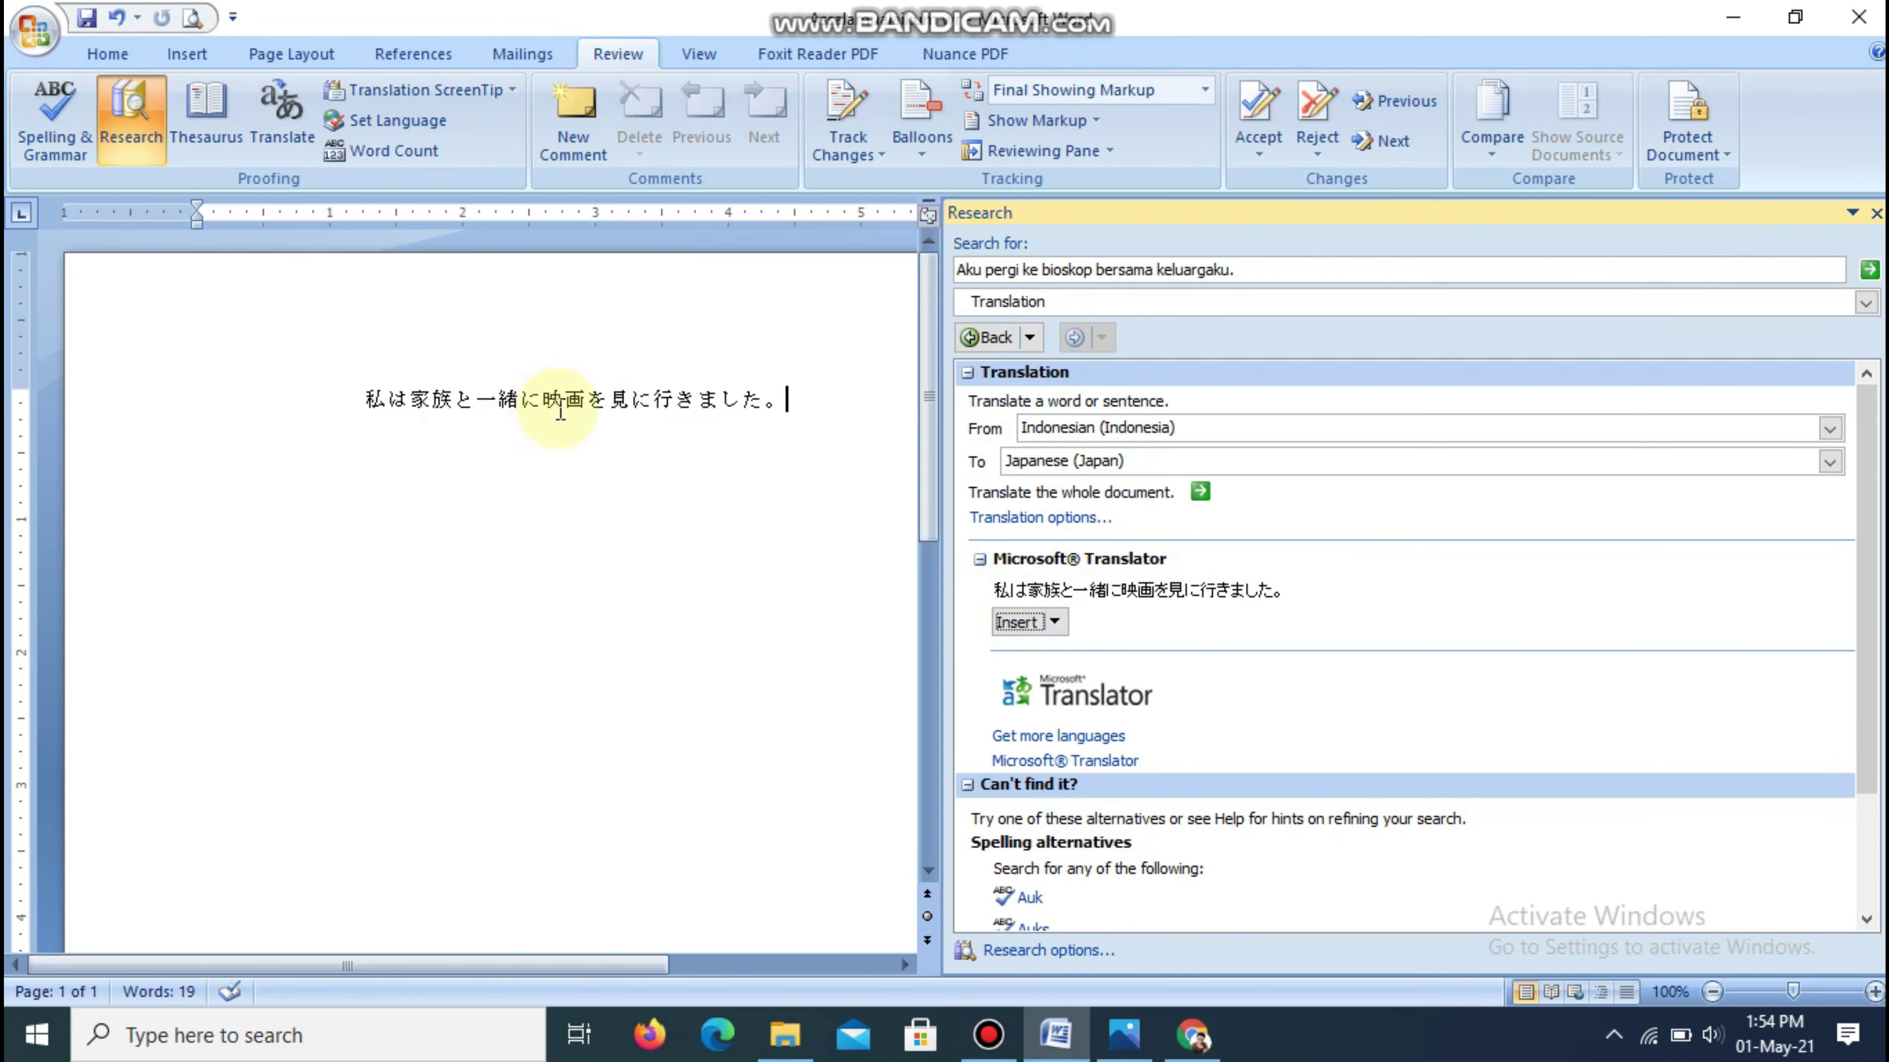
pyautogui.moveTo(804, 416); pyautogui.dragTo(365, 401)
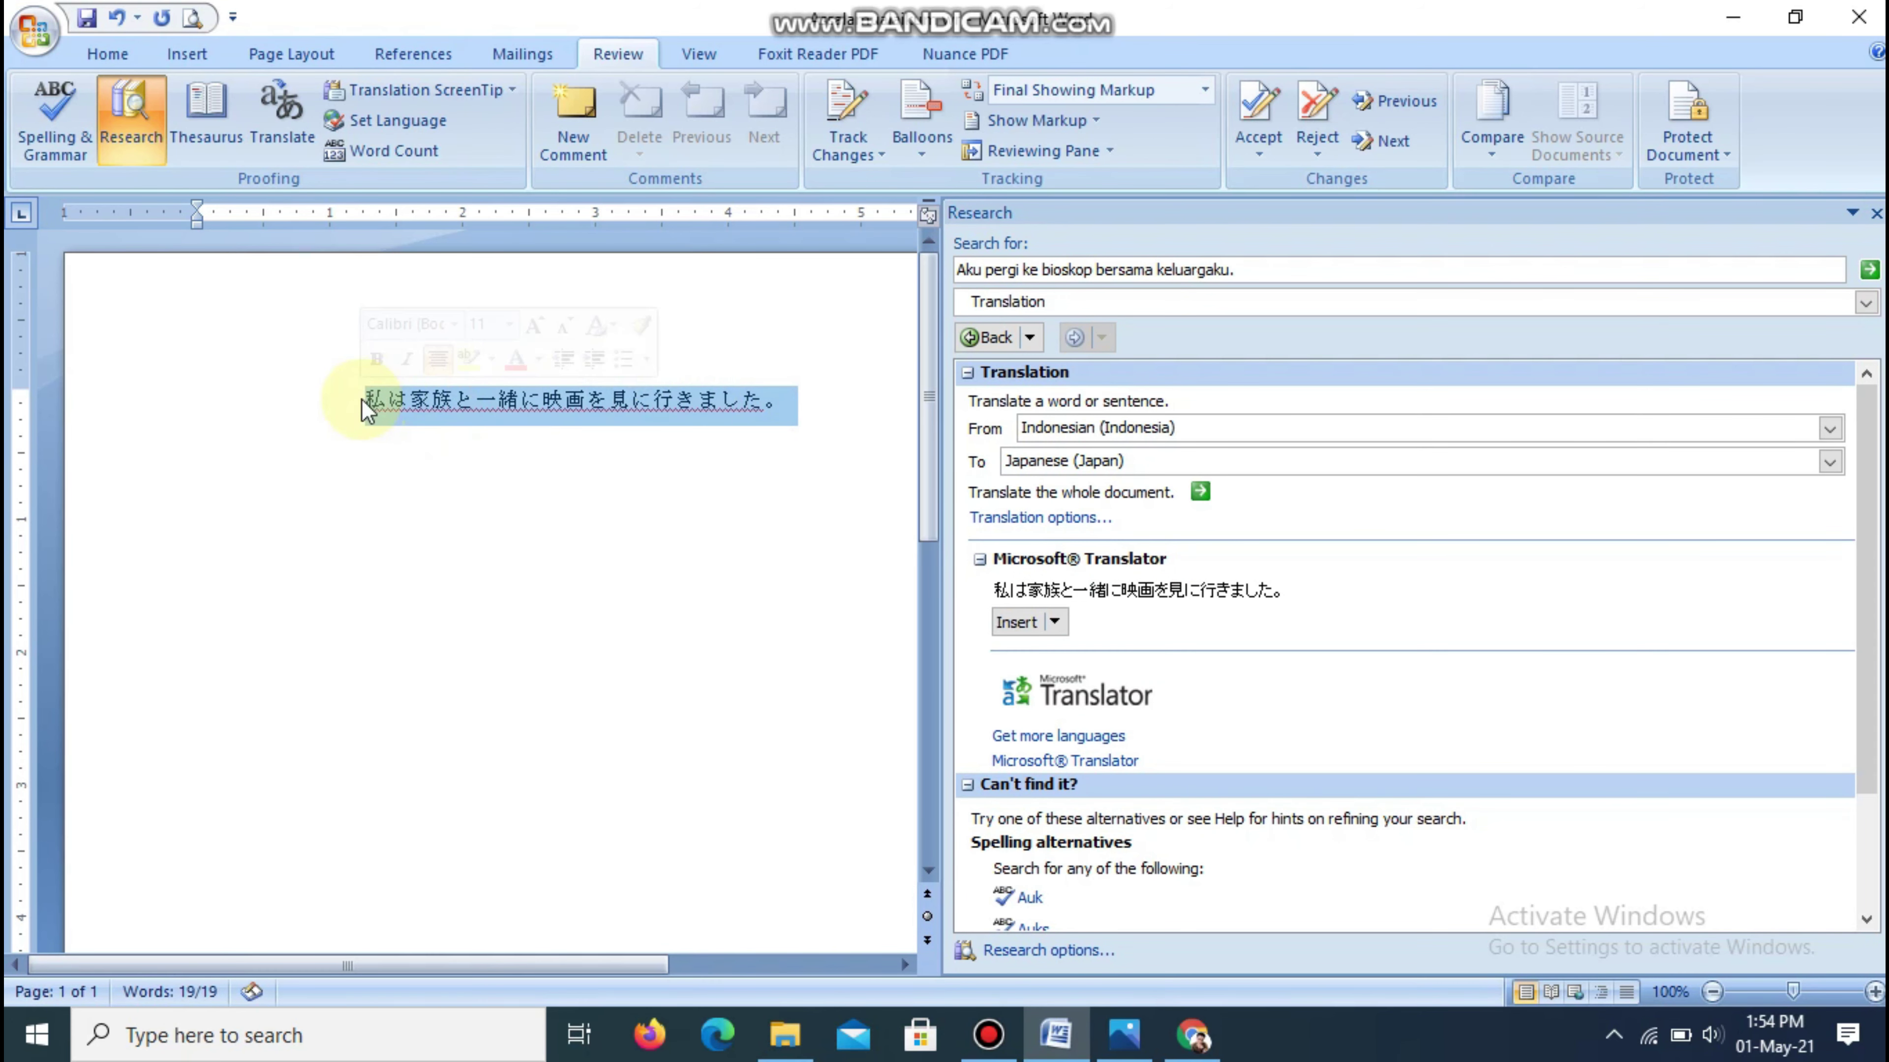
pyautogui.click(392, 473)
pyautogui.moveTo(366, 402); pyautogui.dragTo(816, 399)
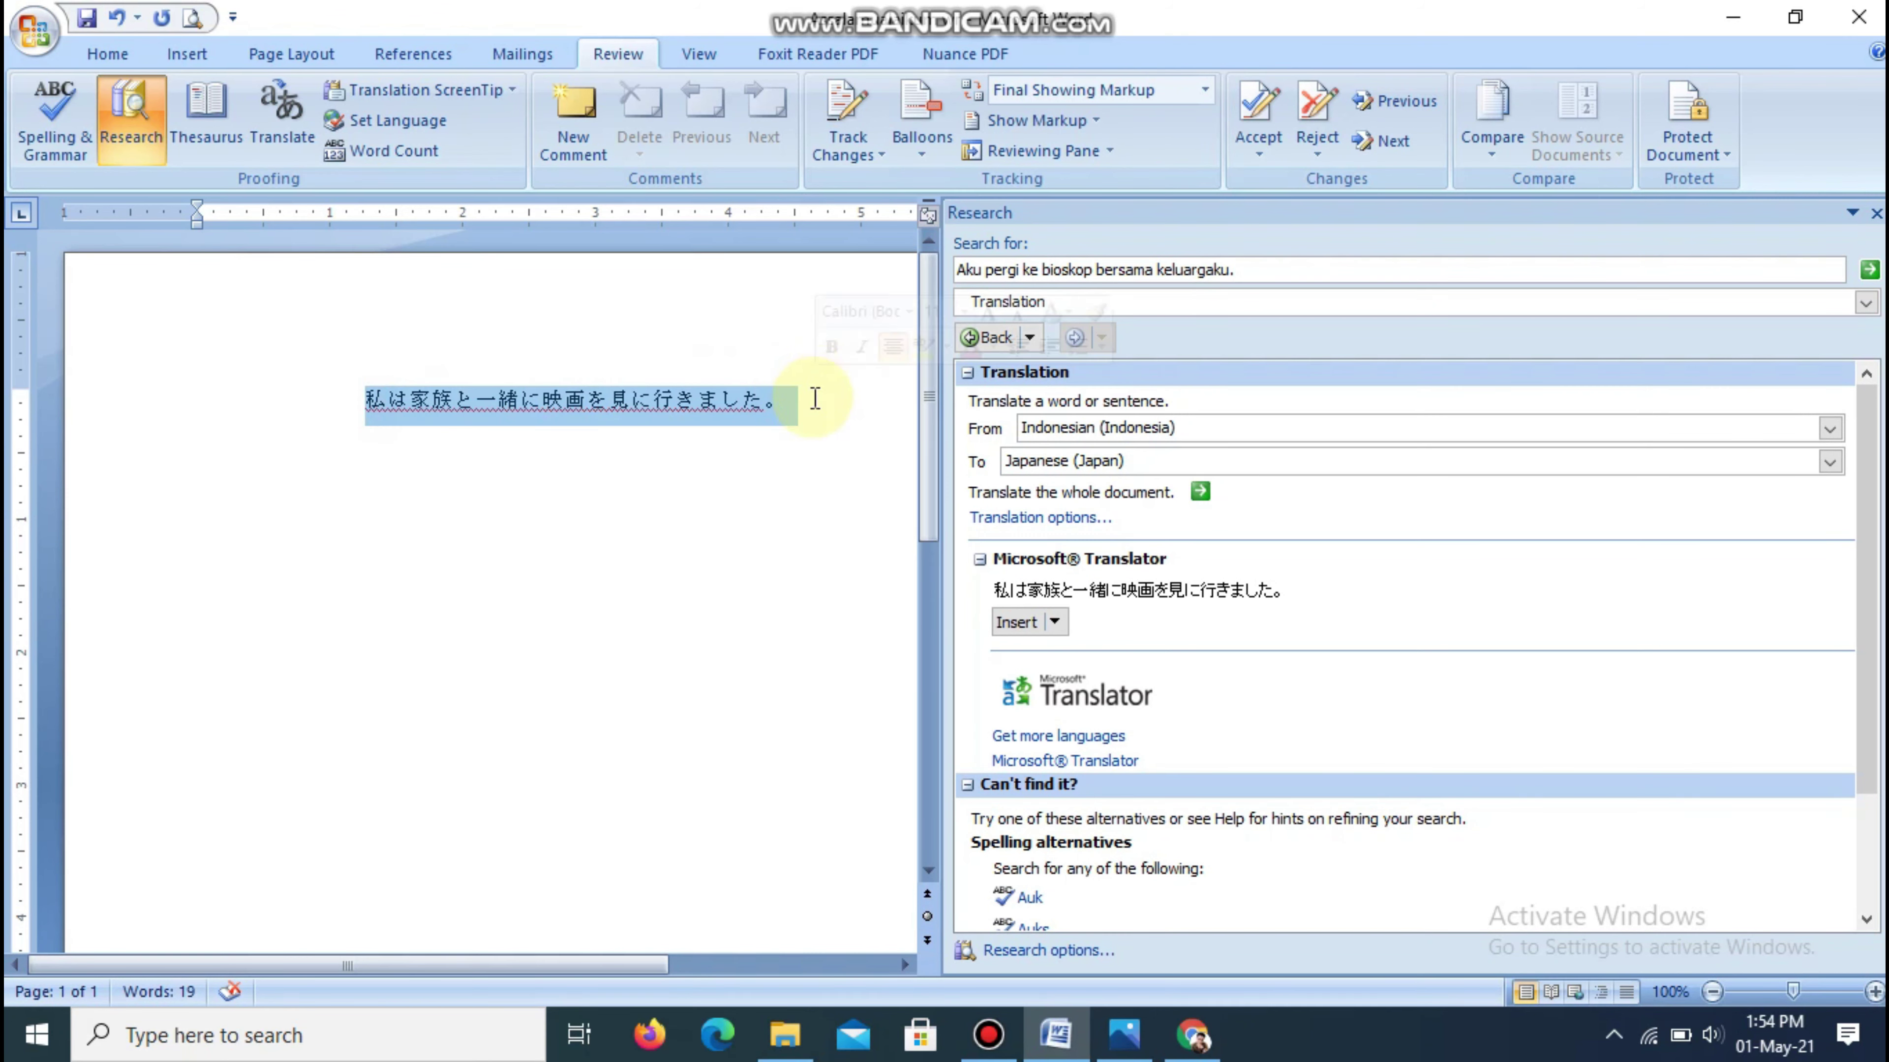
pyautogui.click(782, 465)
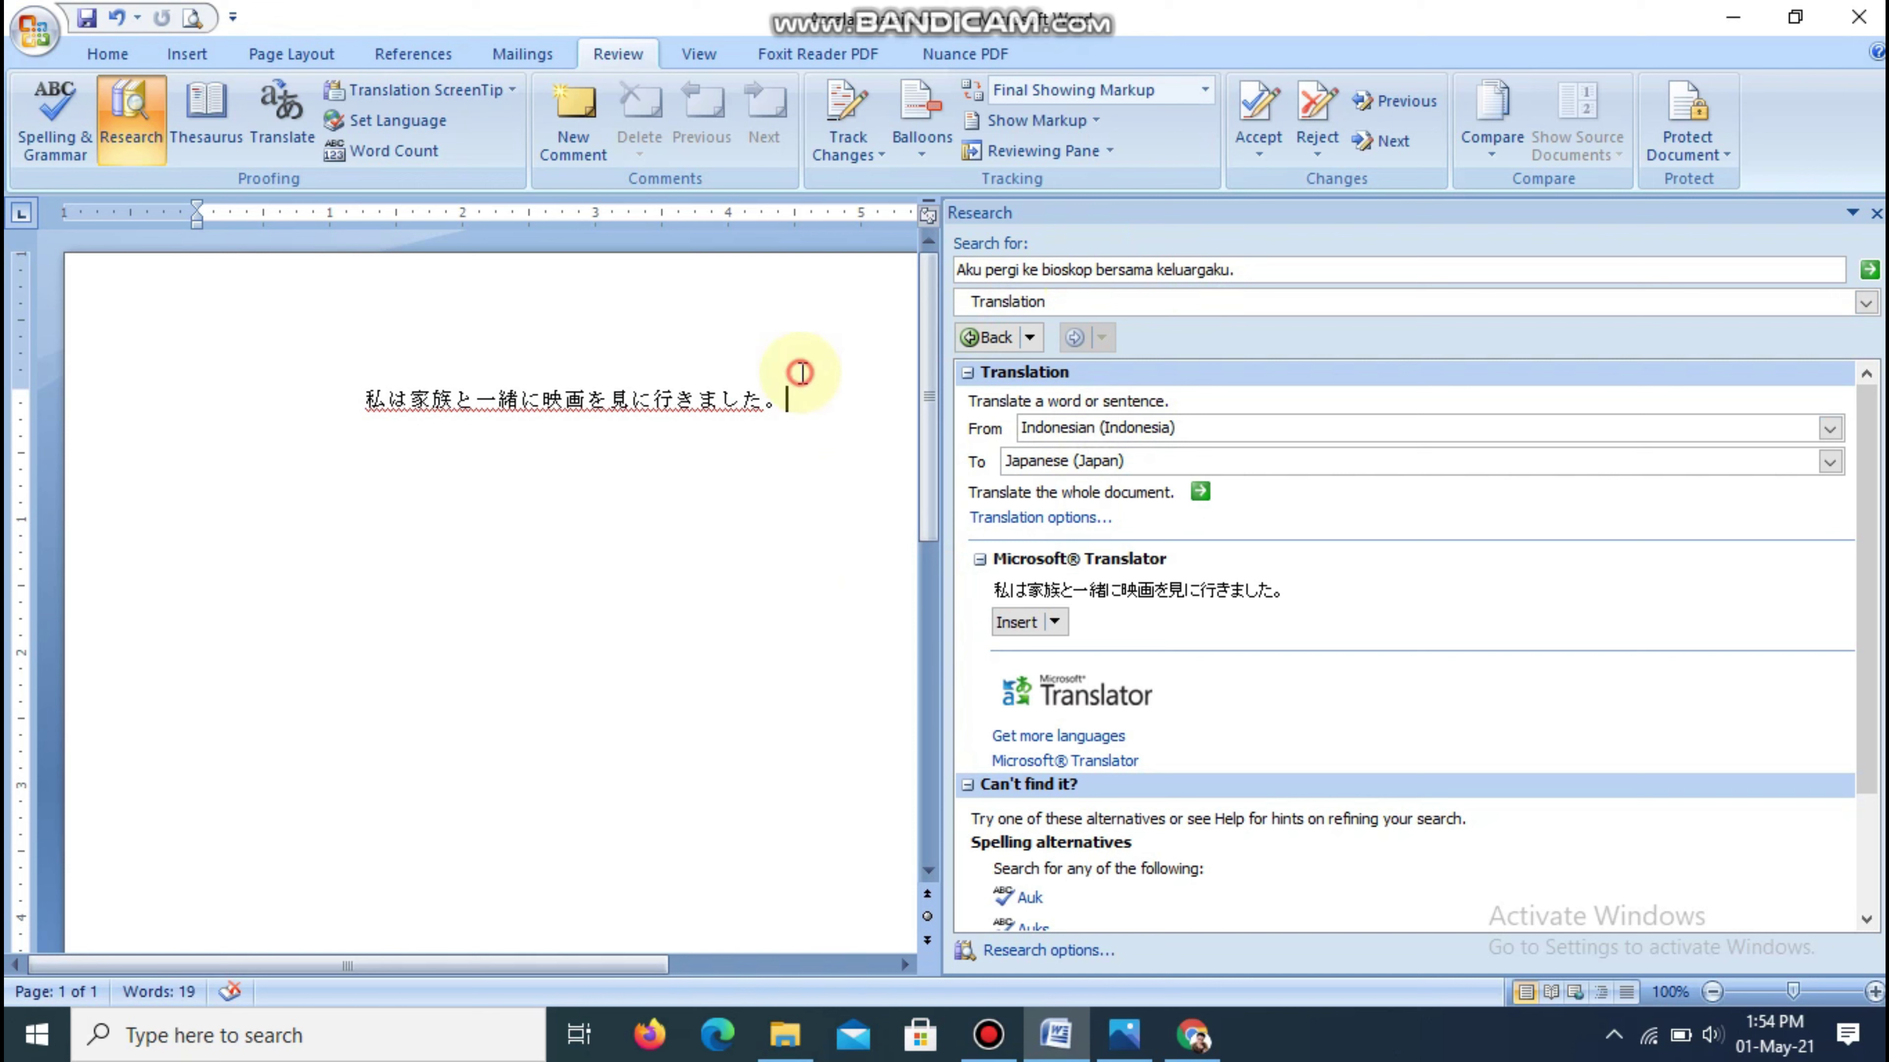
# Step: Delete the Japanese sentence from the document and clear the Indonesian sentence from the research search
pyautogui.moveTo(796, 399); pyautogui.dragTo(274, 405)
pyautogui.press('Delete')
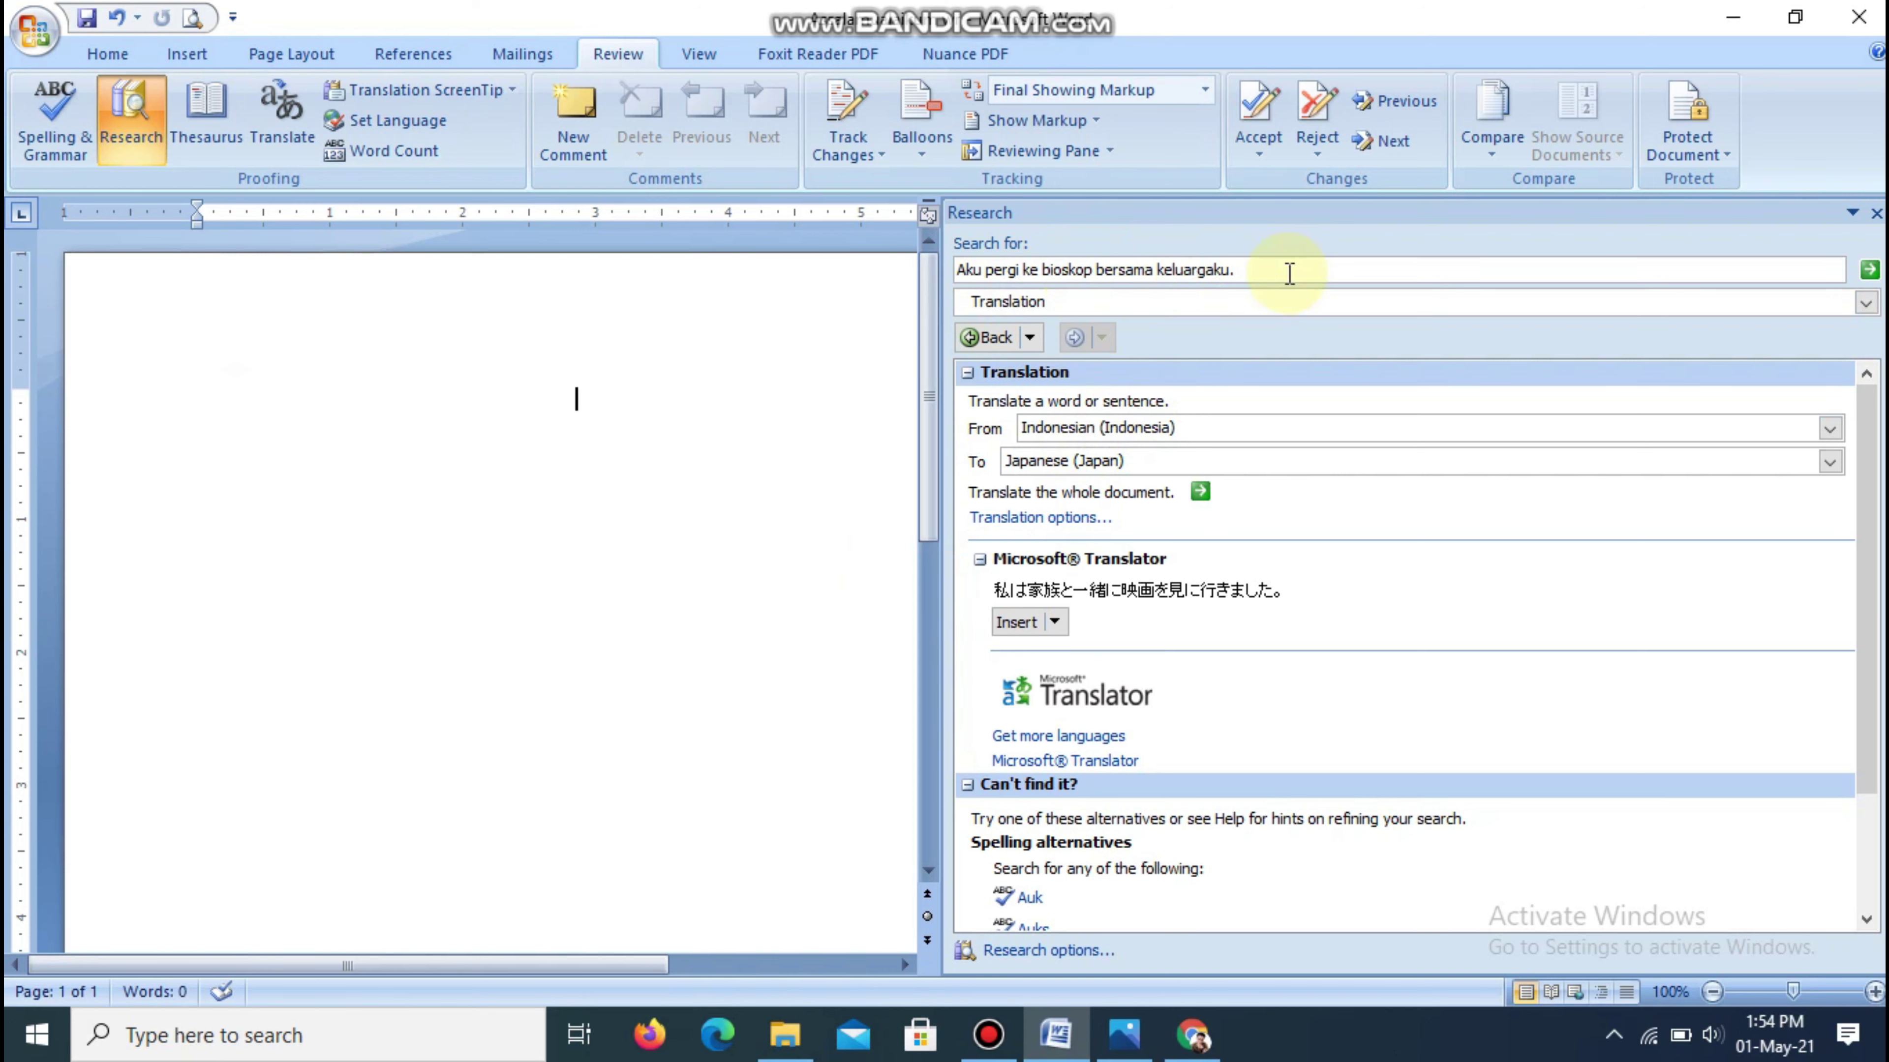
pyautogui.moveTo(1289, 273); pyautogui.dragTo(906, 261)
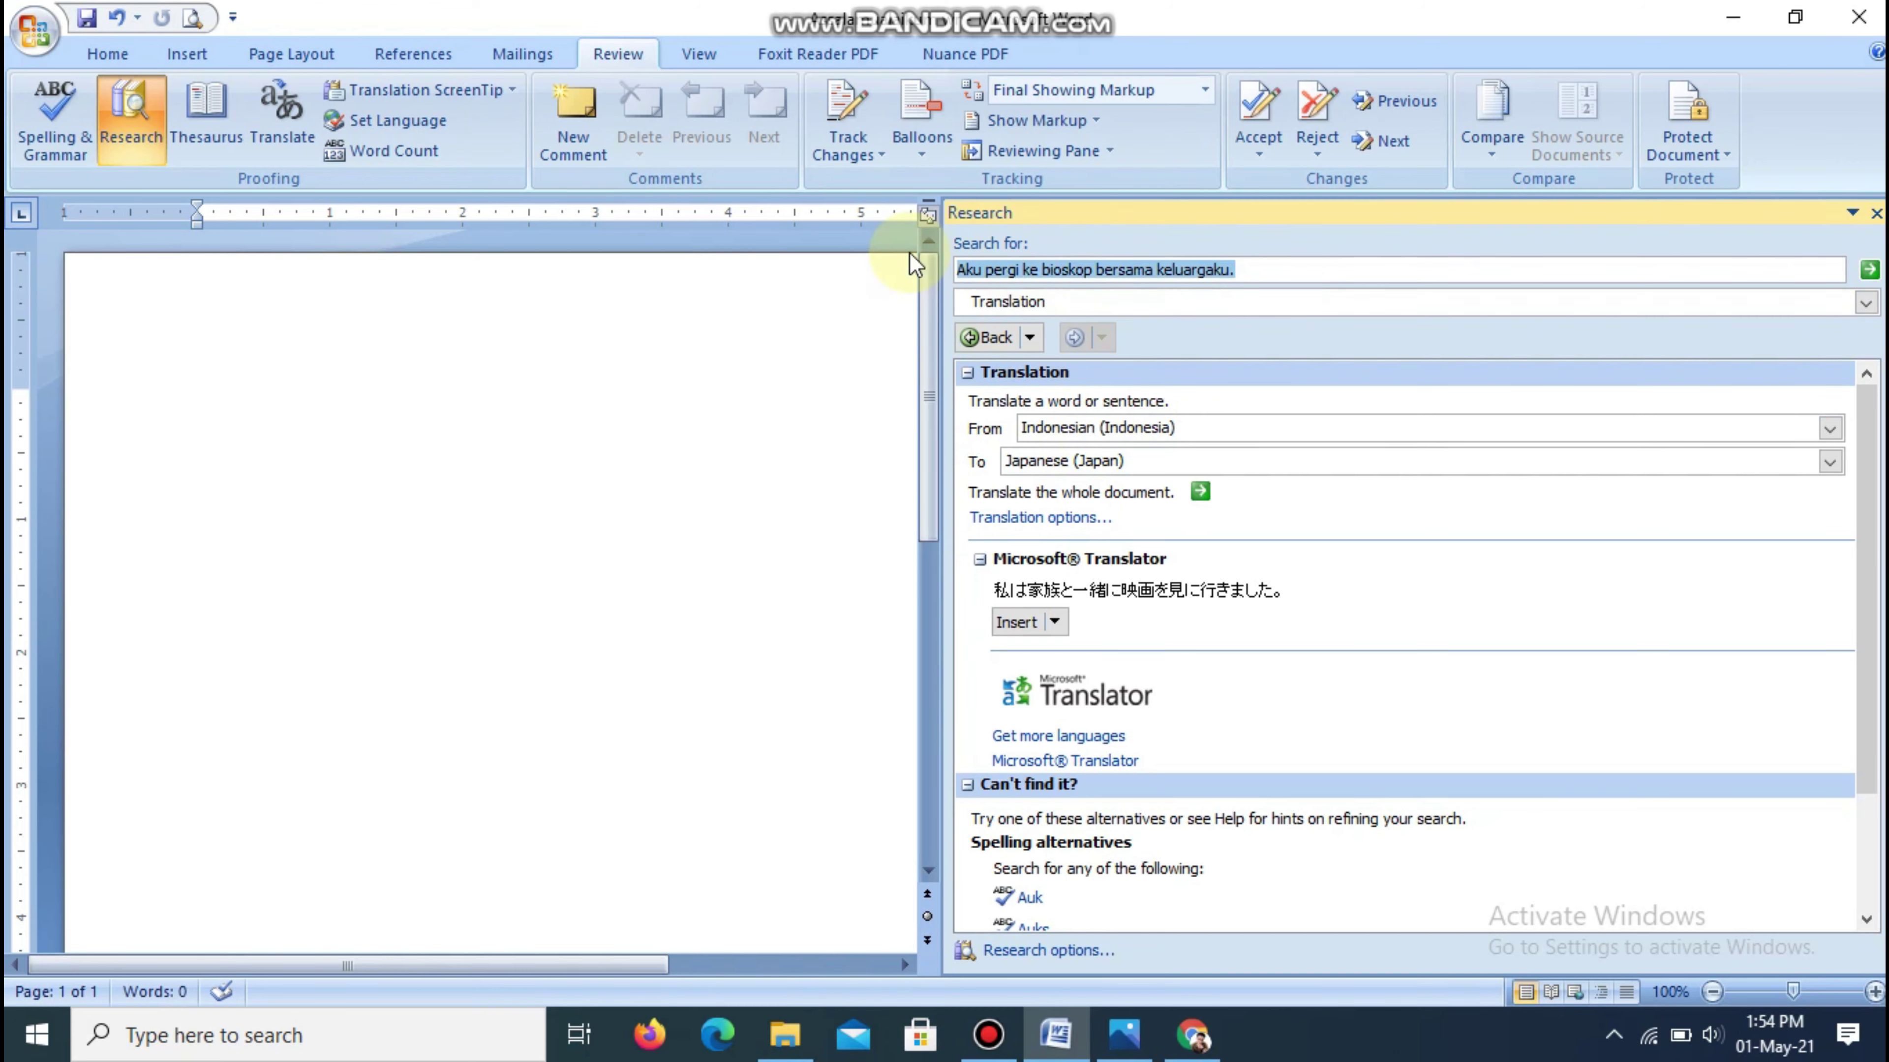
pyautogui.press('Delete')
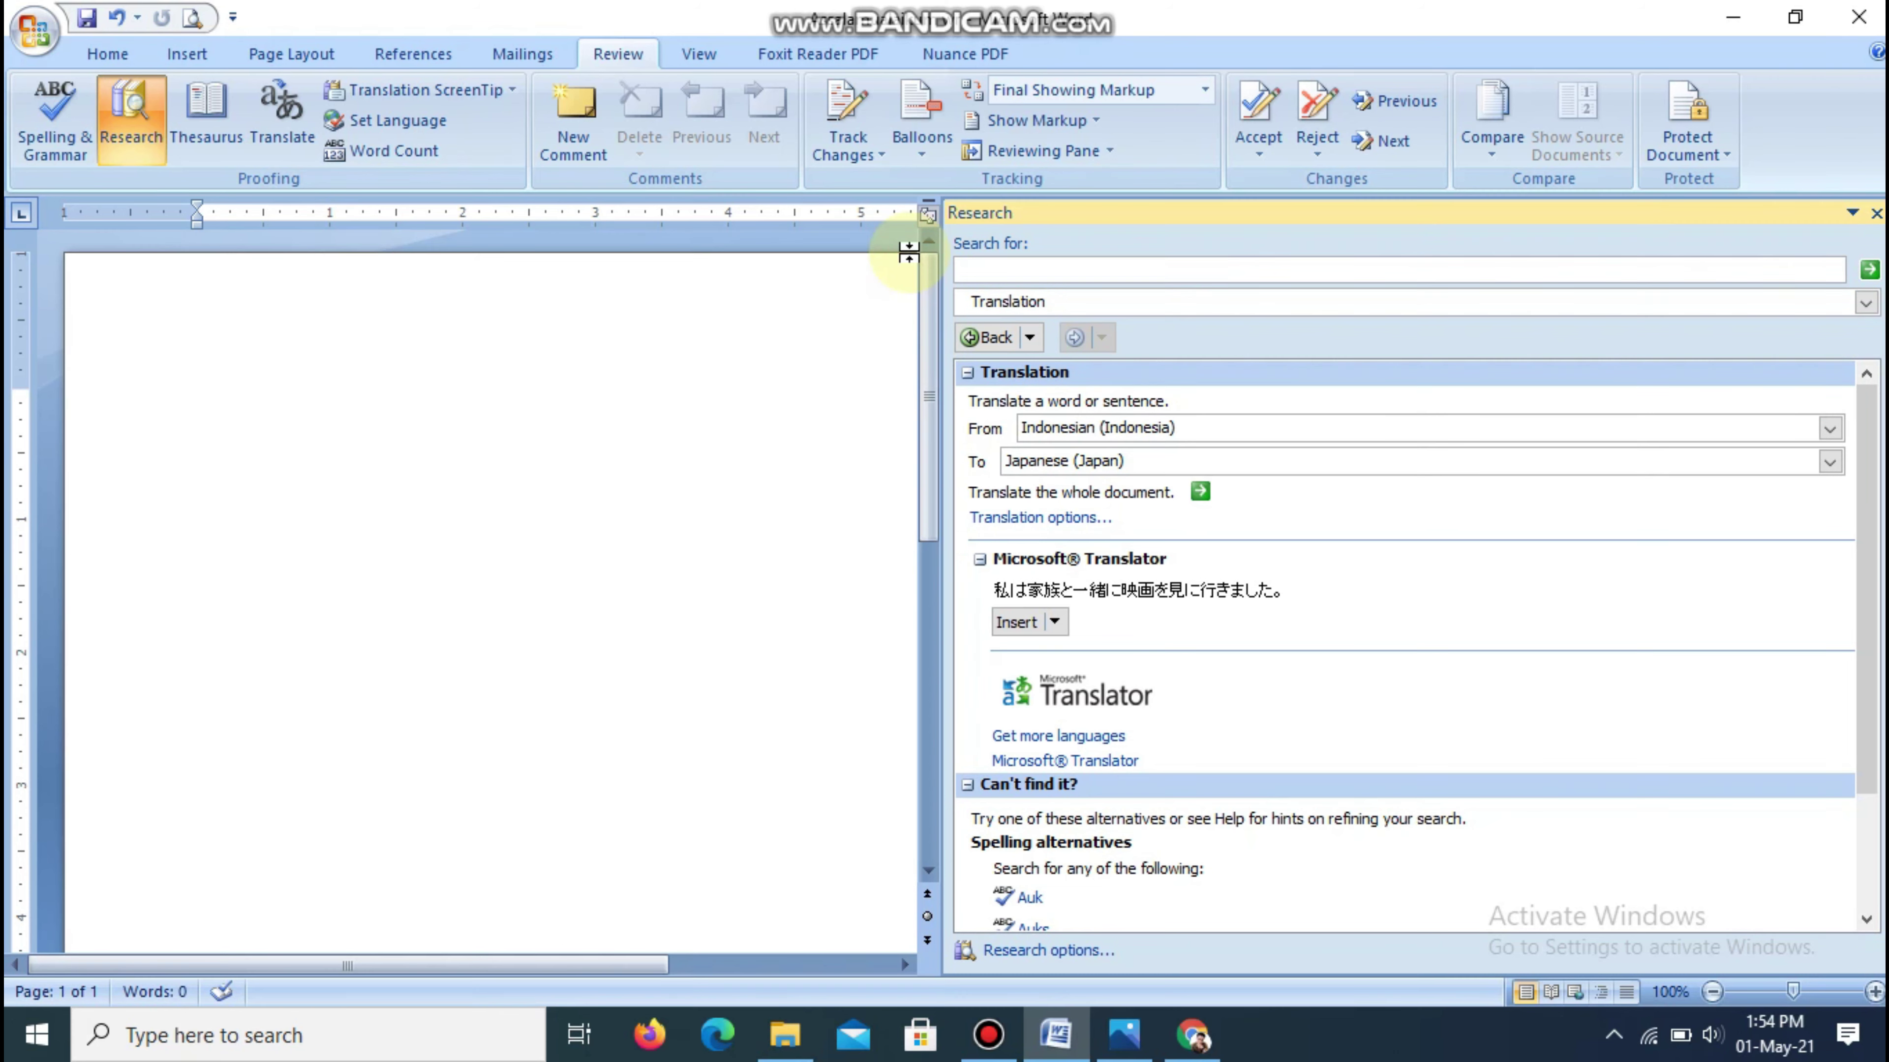
# Step: Set the translation languages to go from English (United States) to Indonesian (Indonesia)
pyautogui.click(1089, 427)
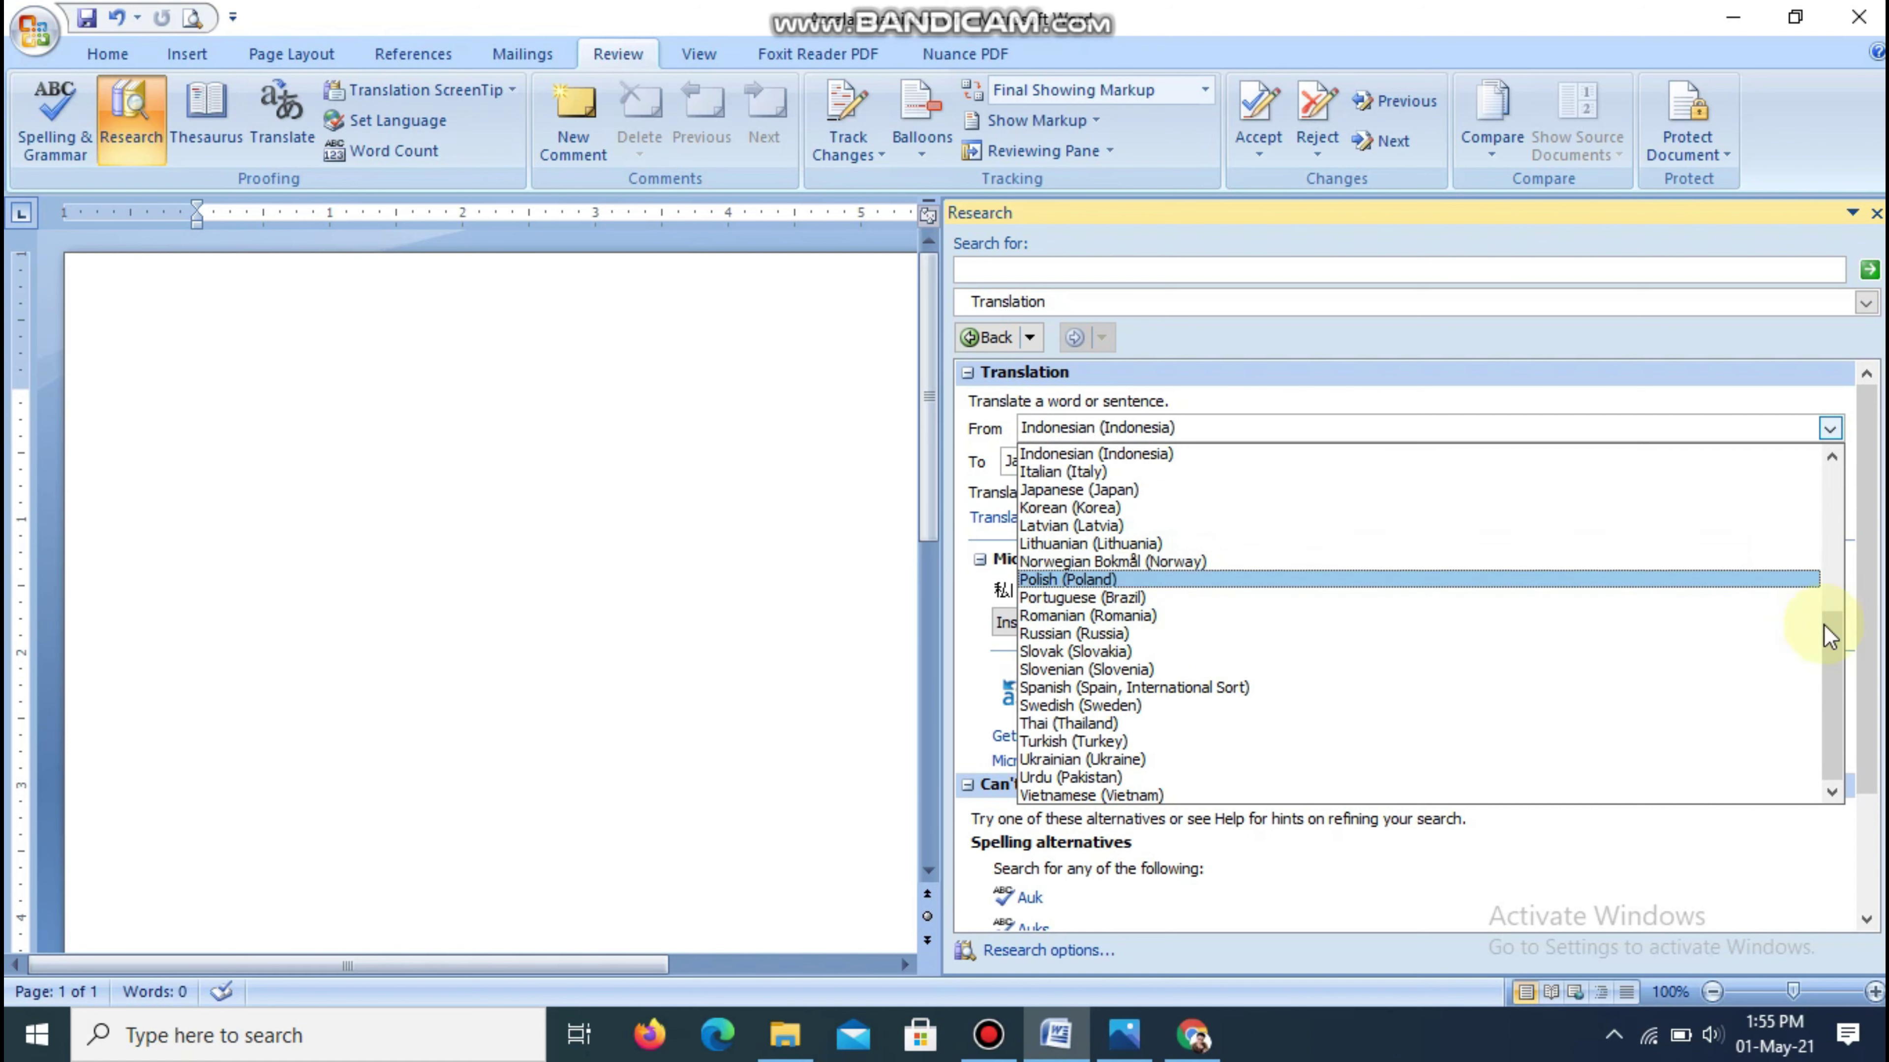
pyautogui.moveTo(1829, 642); pyautogui.dragTo(1818, 493)
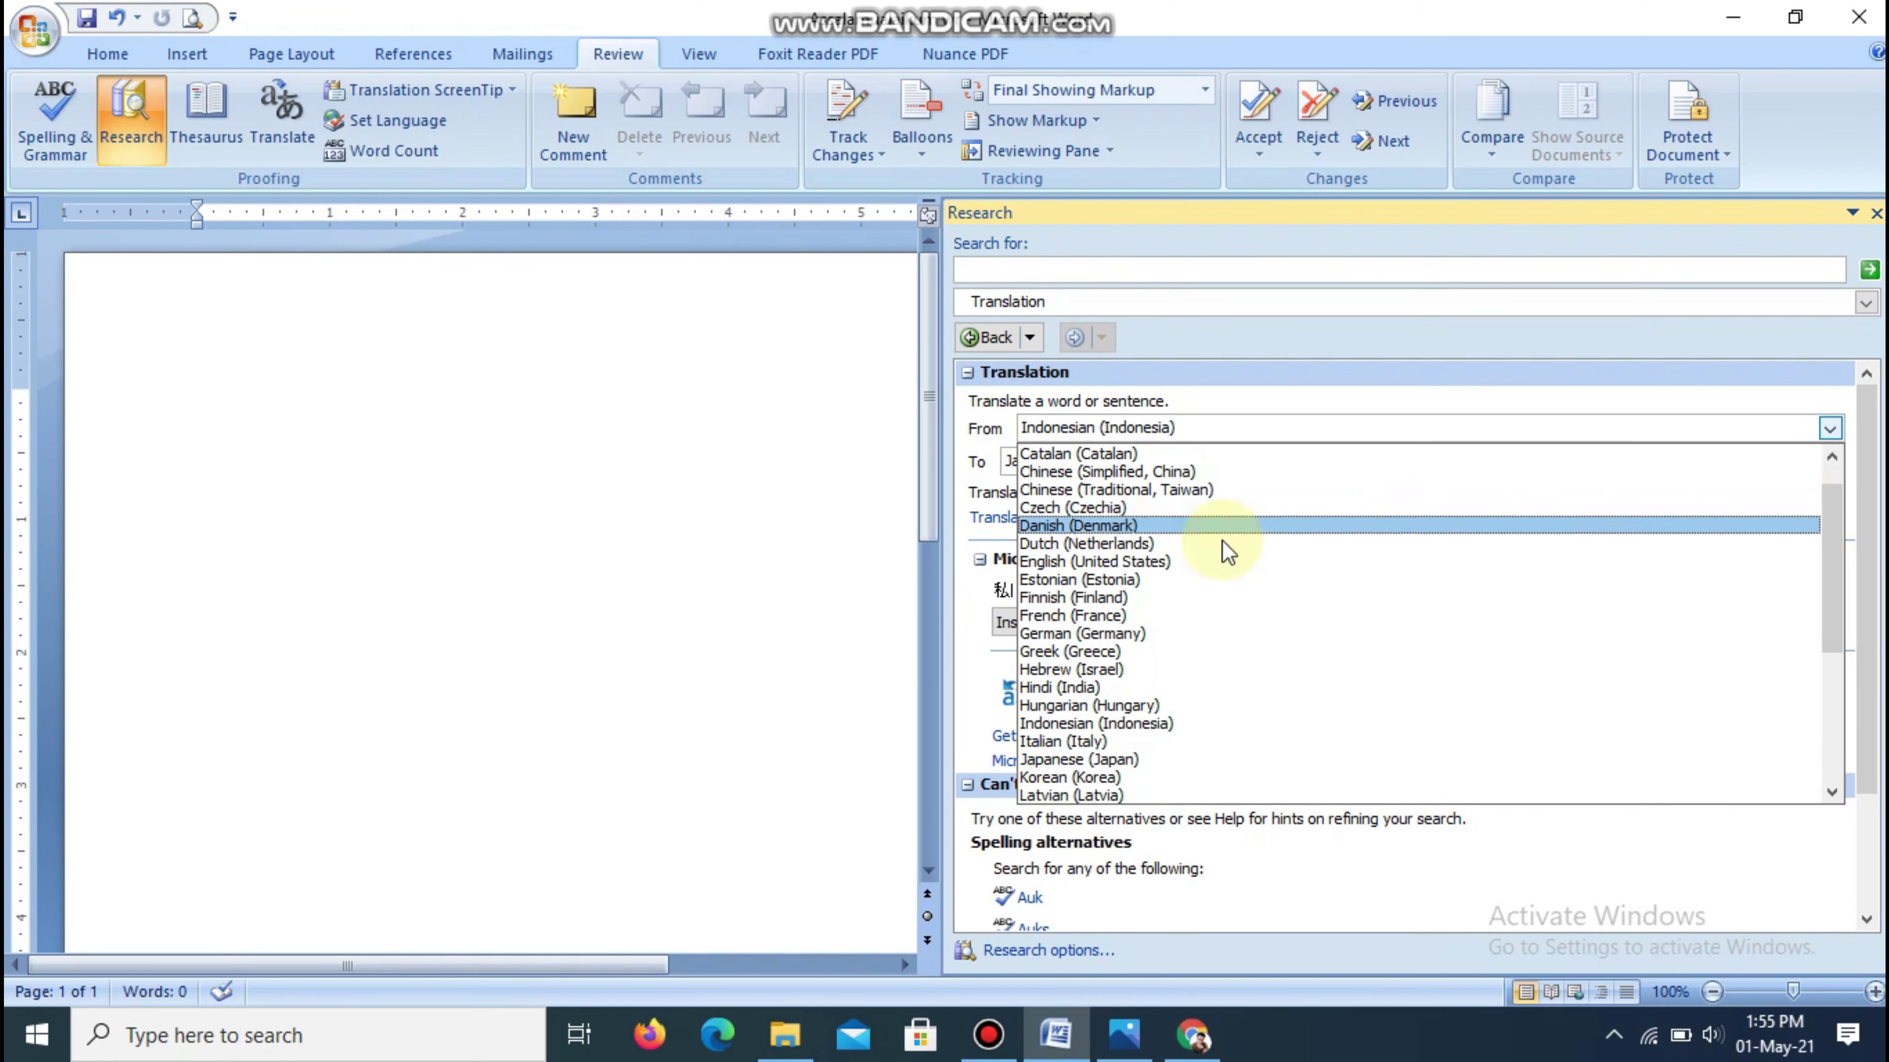
pyautogui.click(1058, 563)
pyautogui.click(1071, 463)
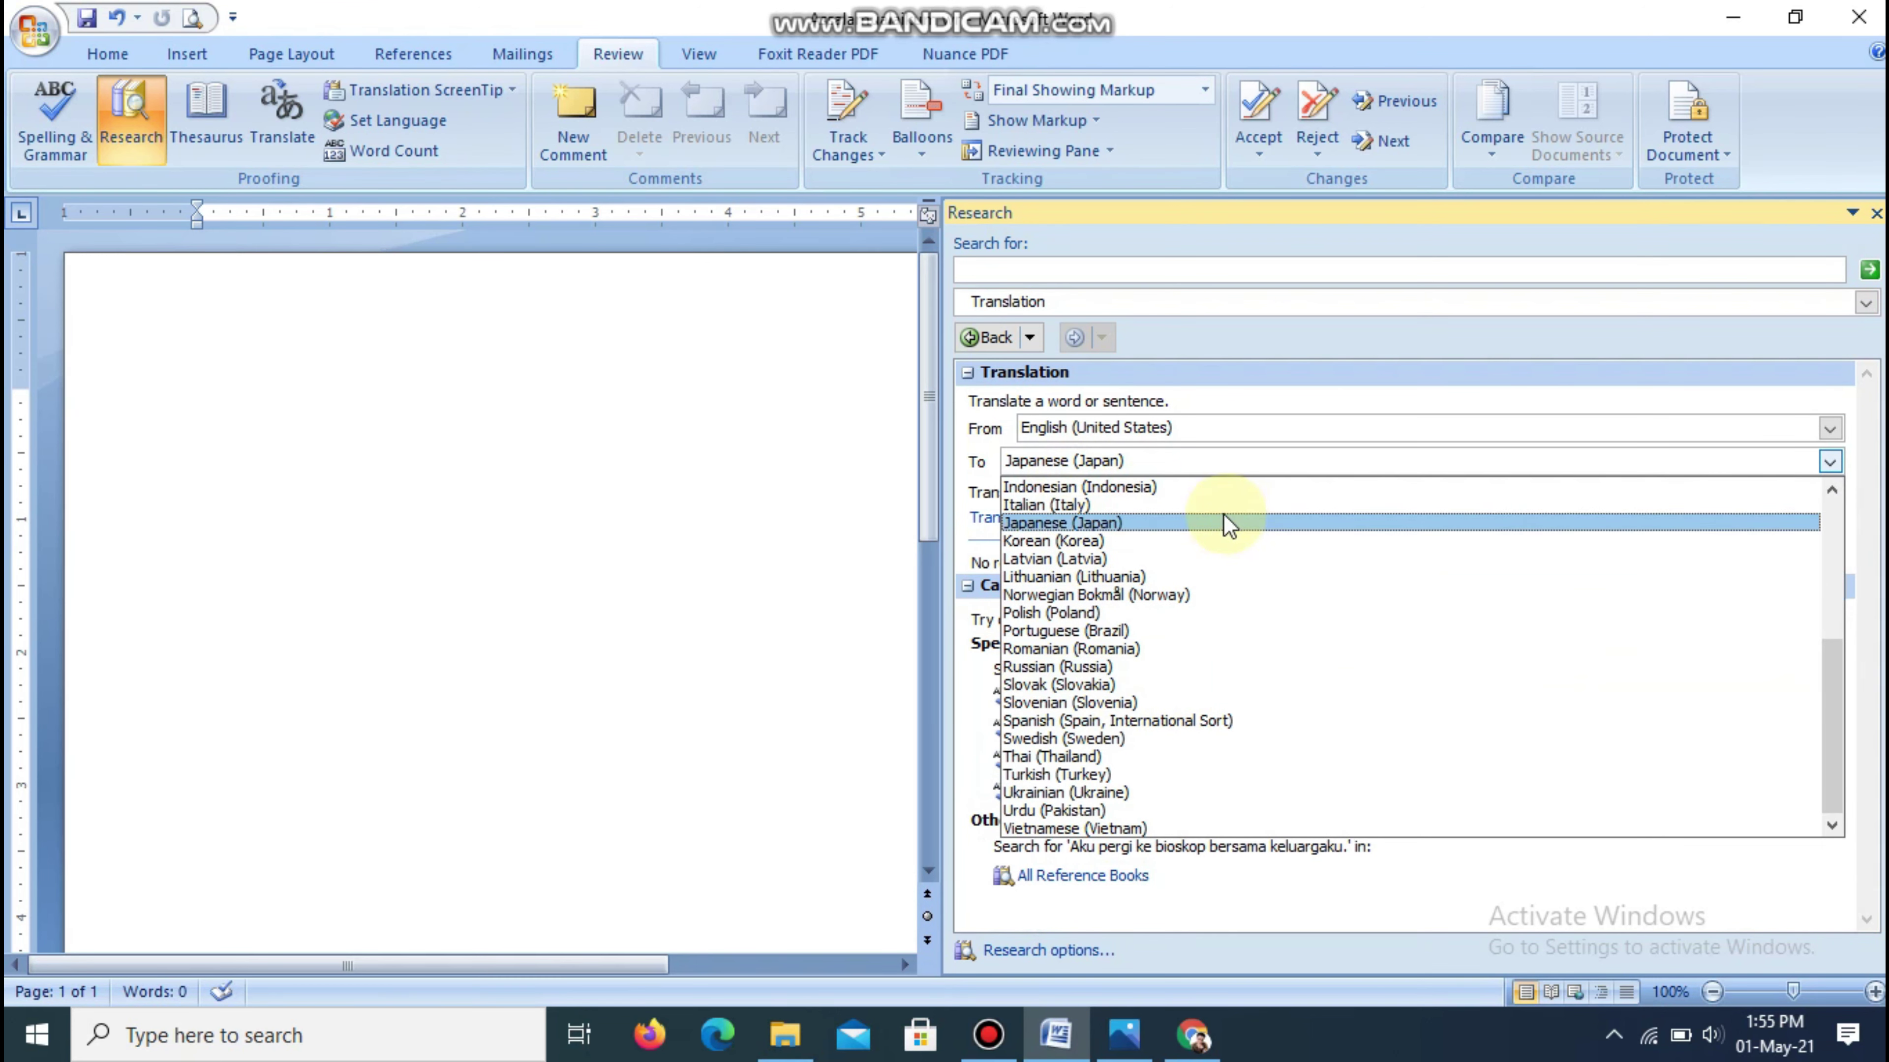
pyautogui.click(1154, 486)
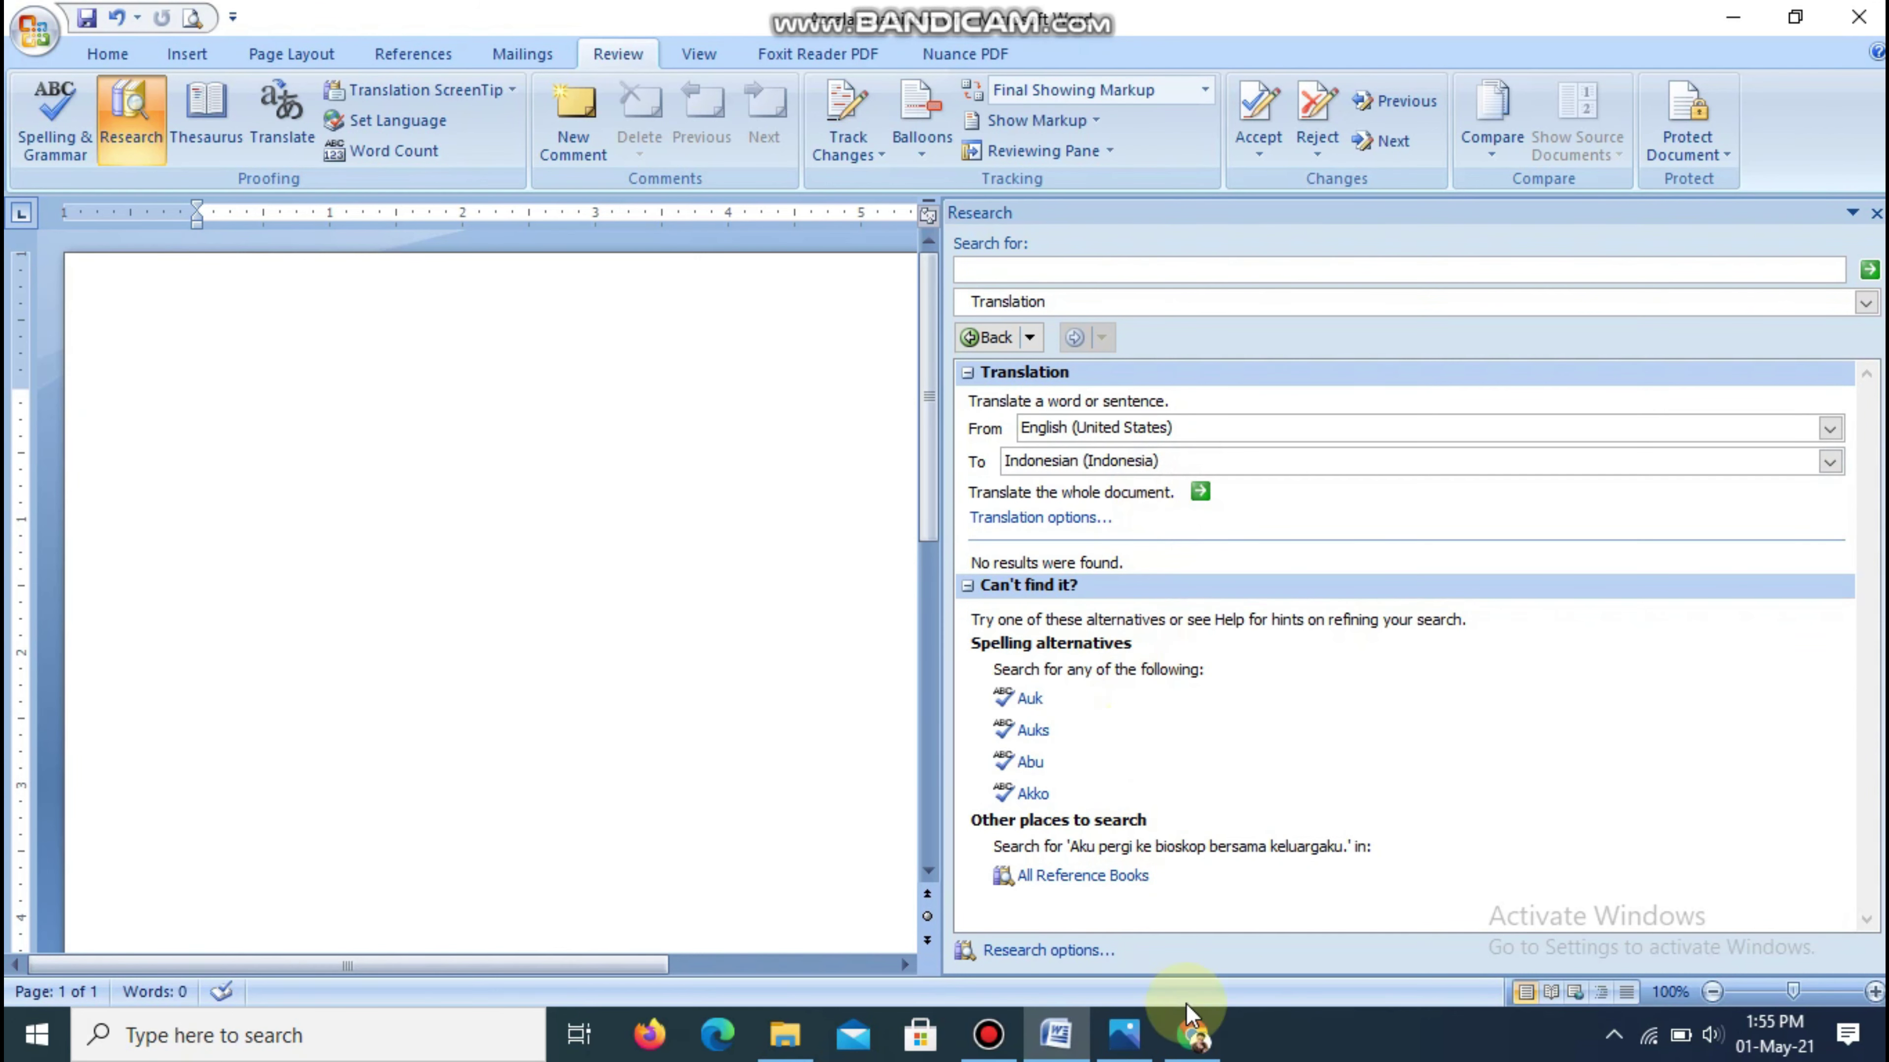
# Step: Switch to Chrome and copy the English paragraph about Singapore, from "Despite its small size" through "(description)."
pyautogui.click(1192, 1031)
pyautogui.click(1370, 526)
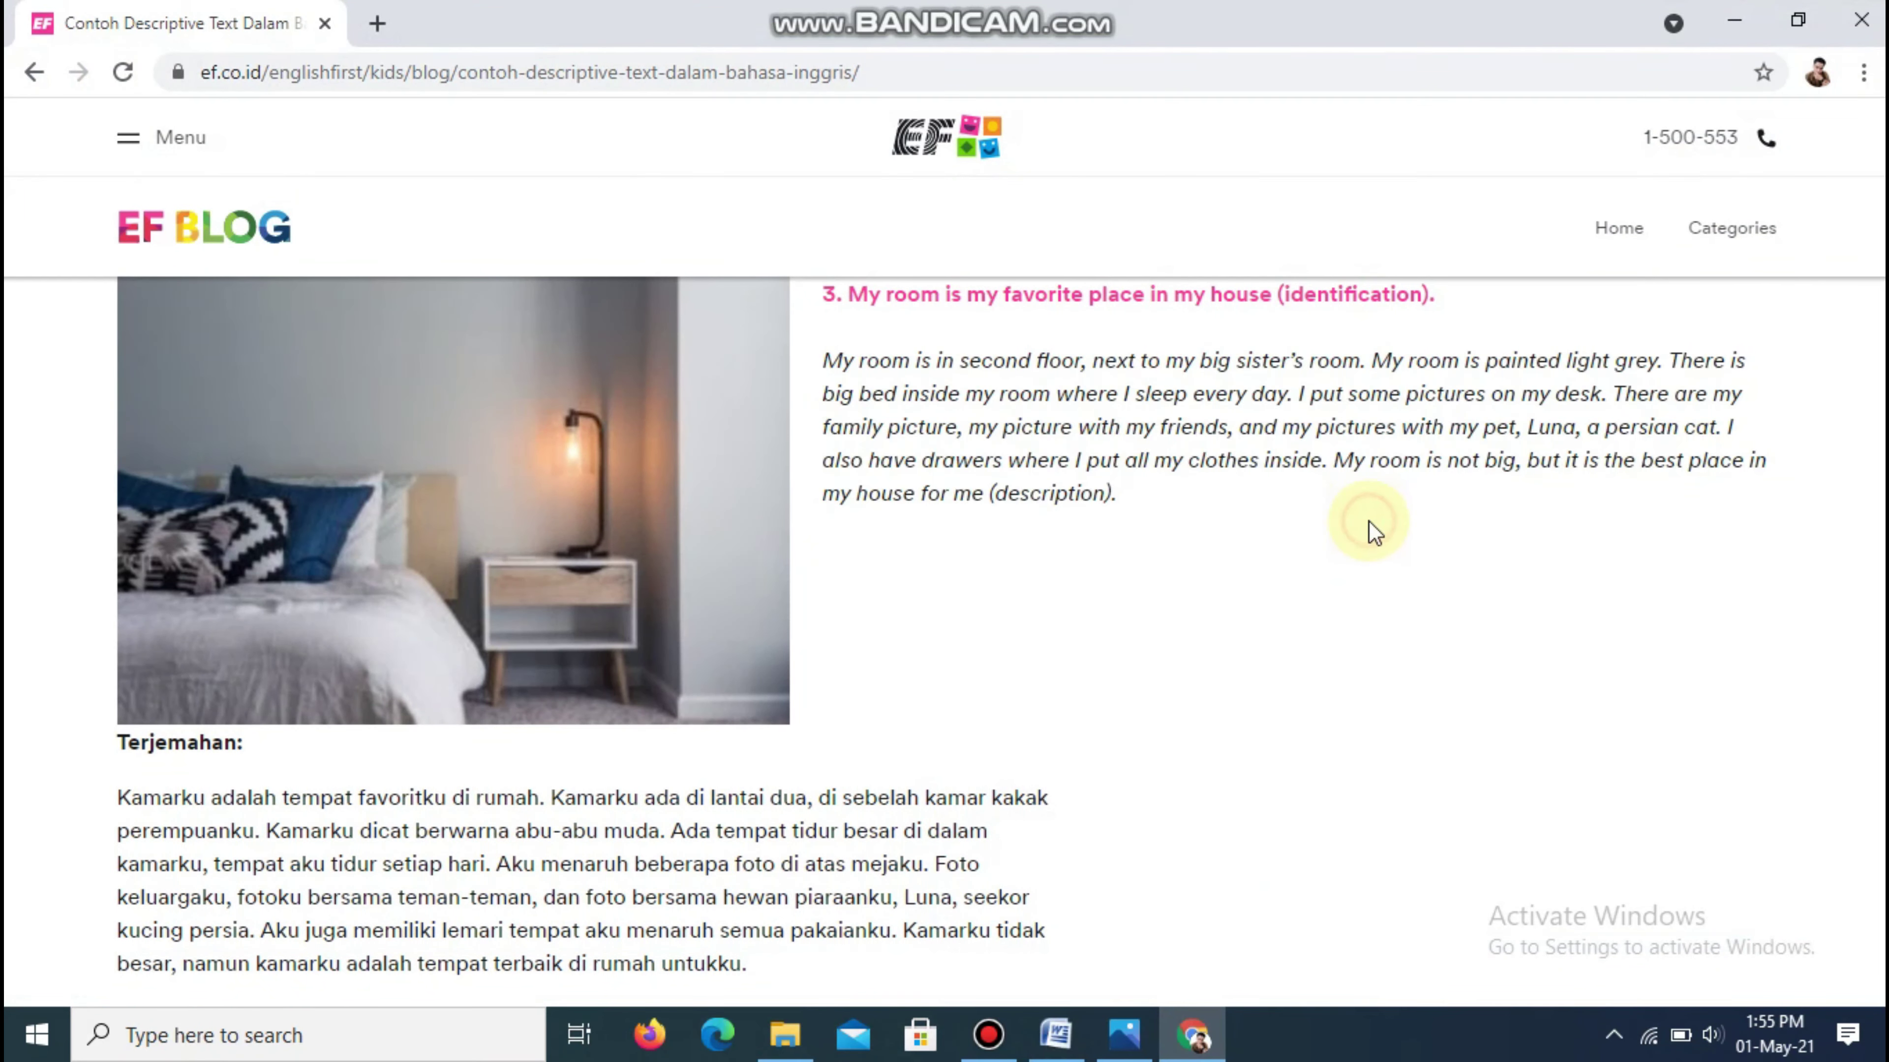
pyautogui.scroll(-20, 944, 639)
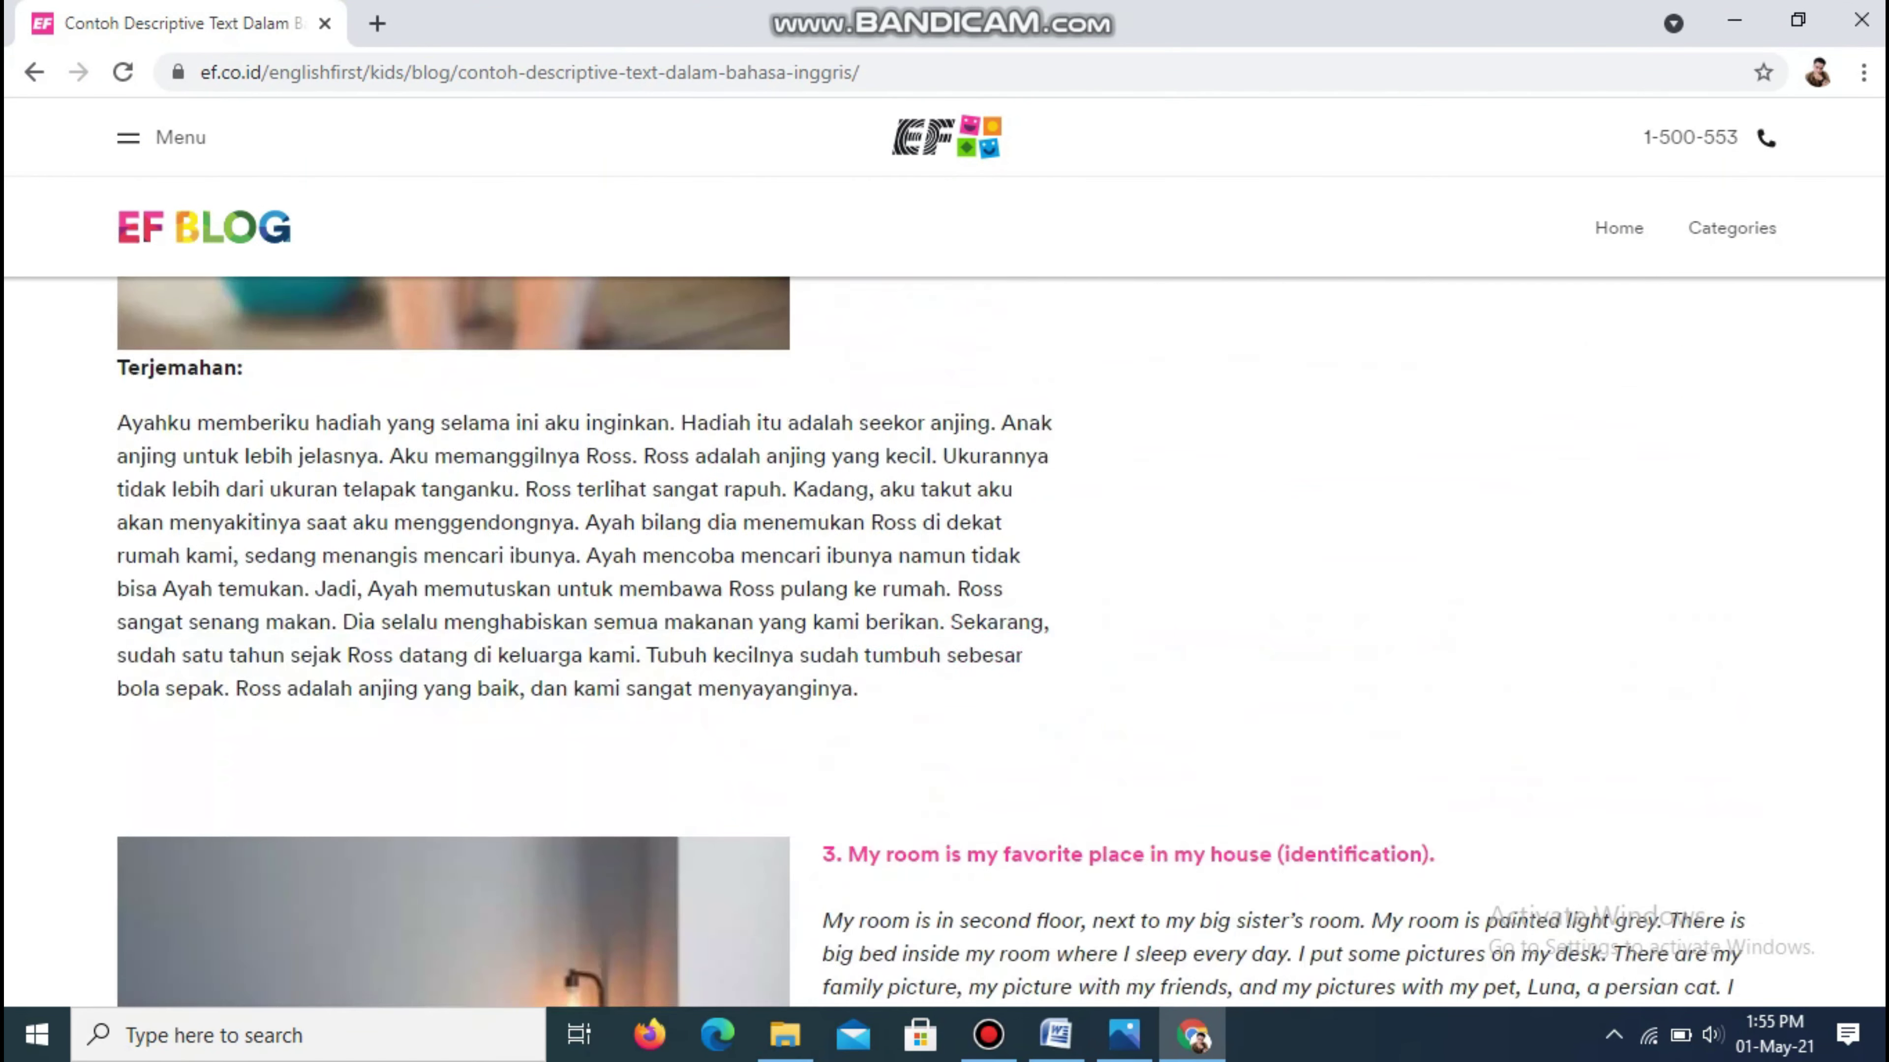
pyautogui.scroll(-5, 944, 640)
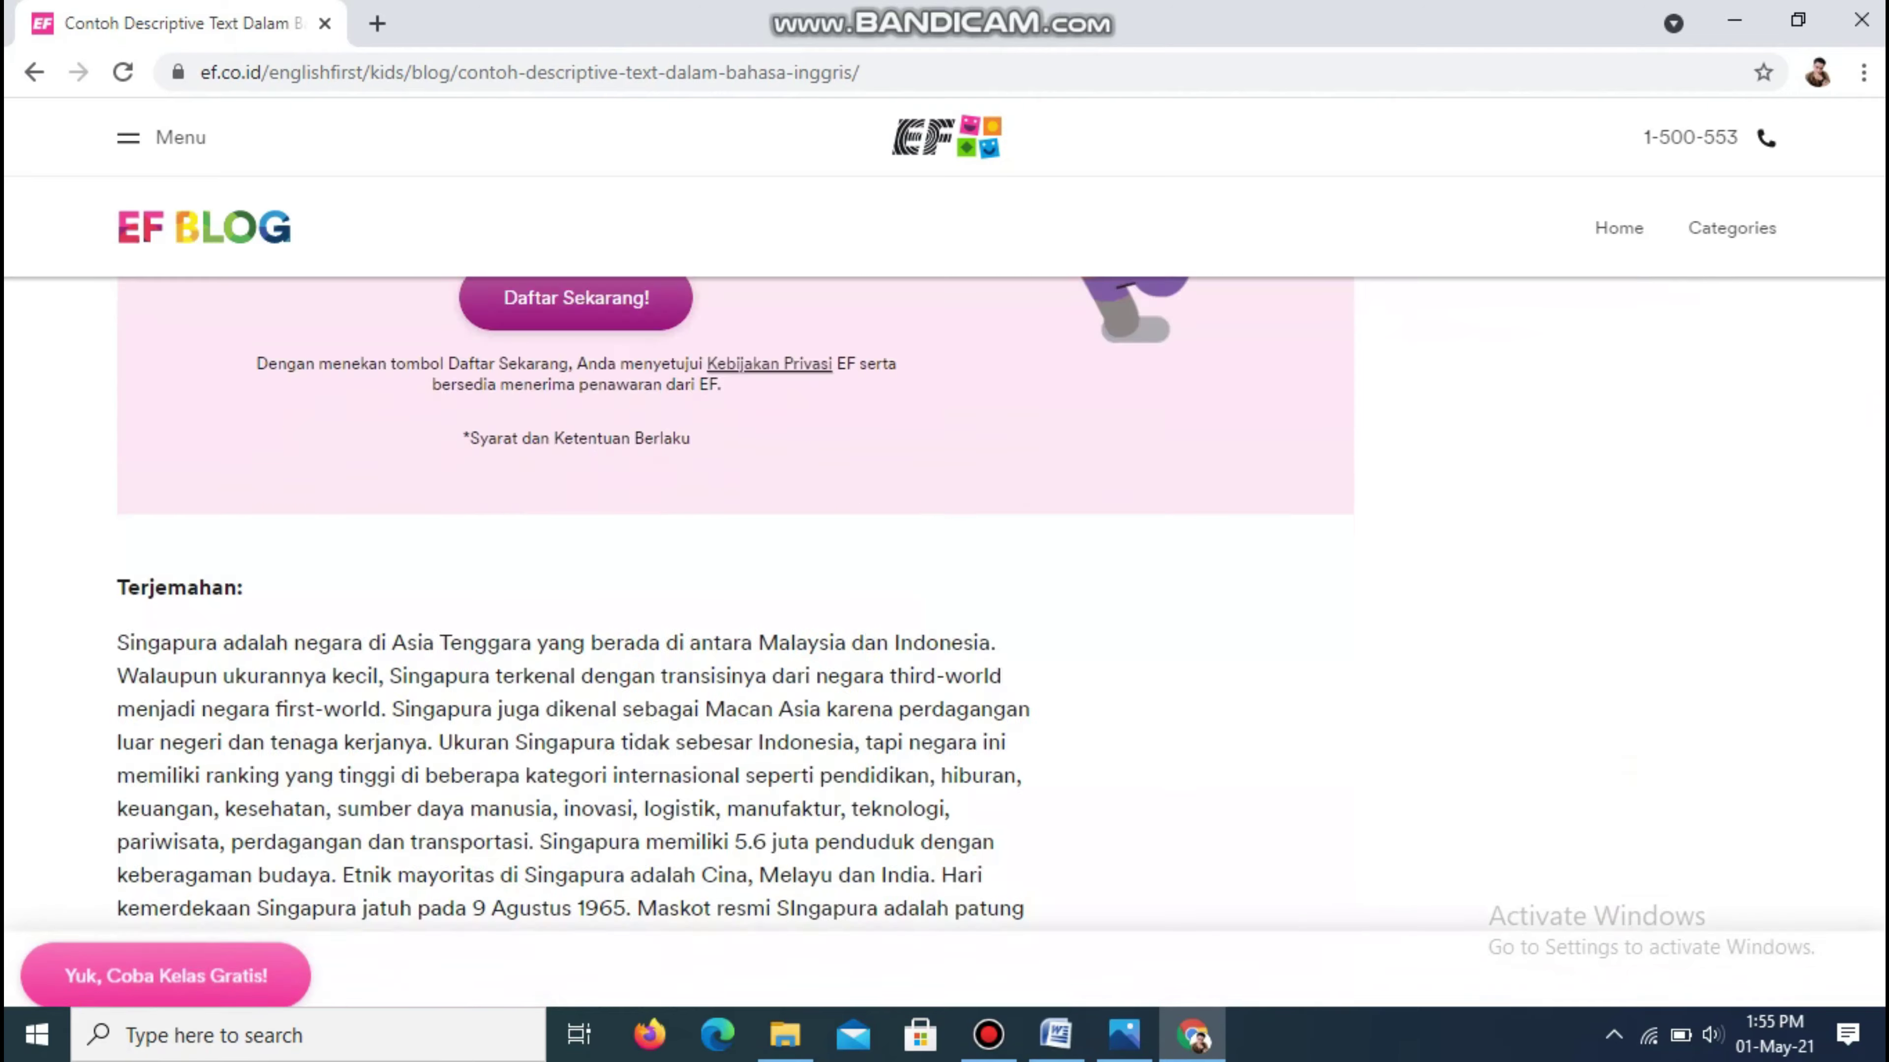
pyautogui.scroll(10, 1686, 359)
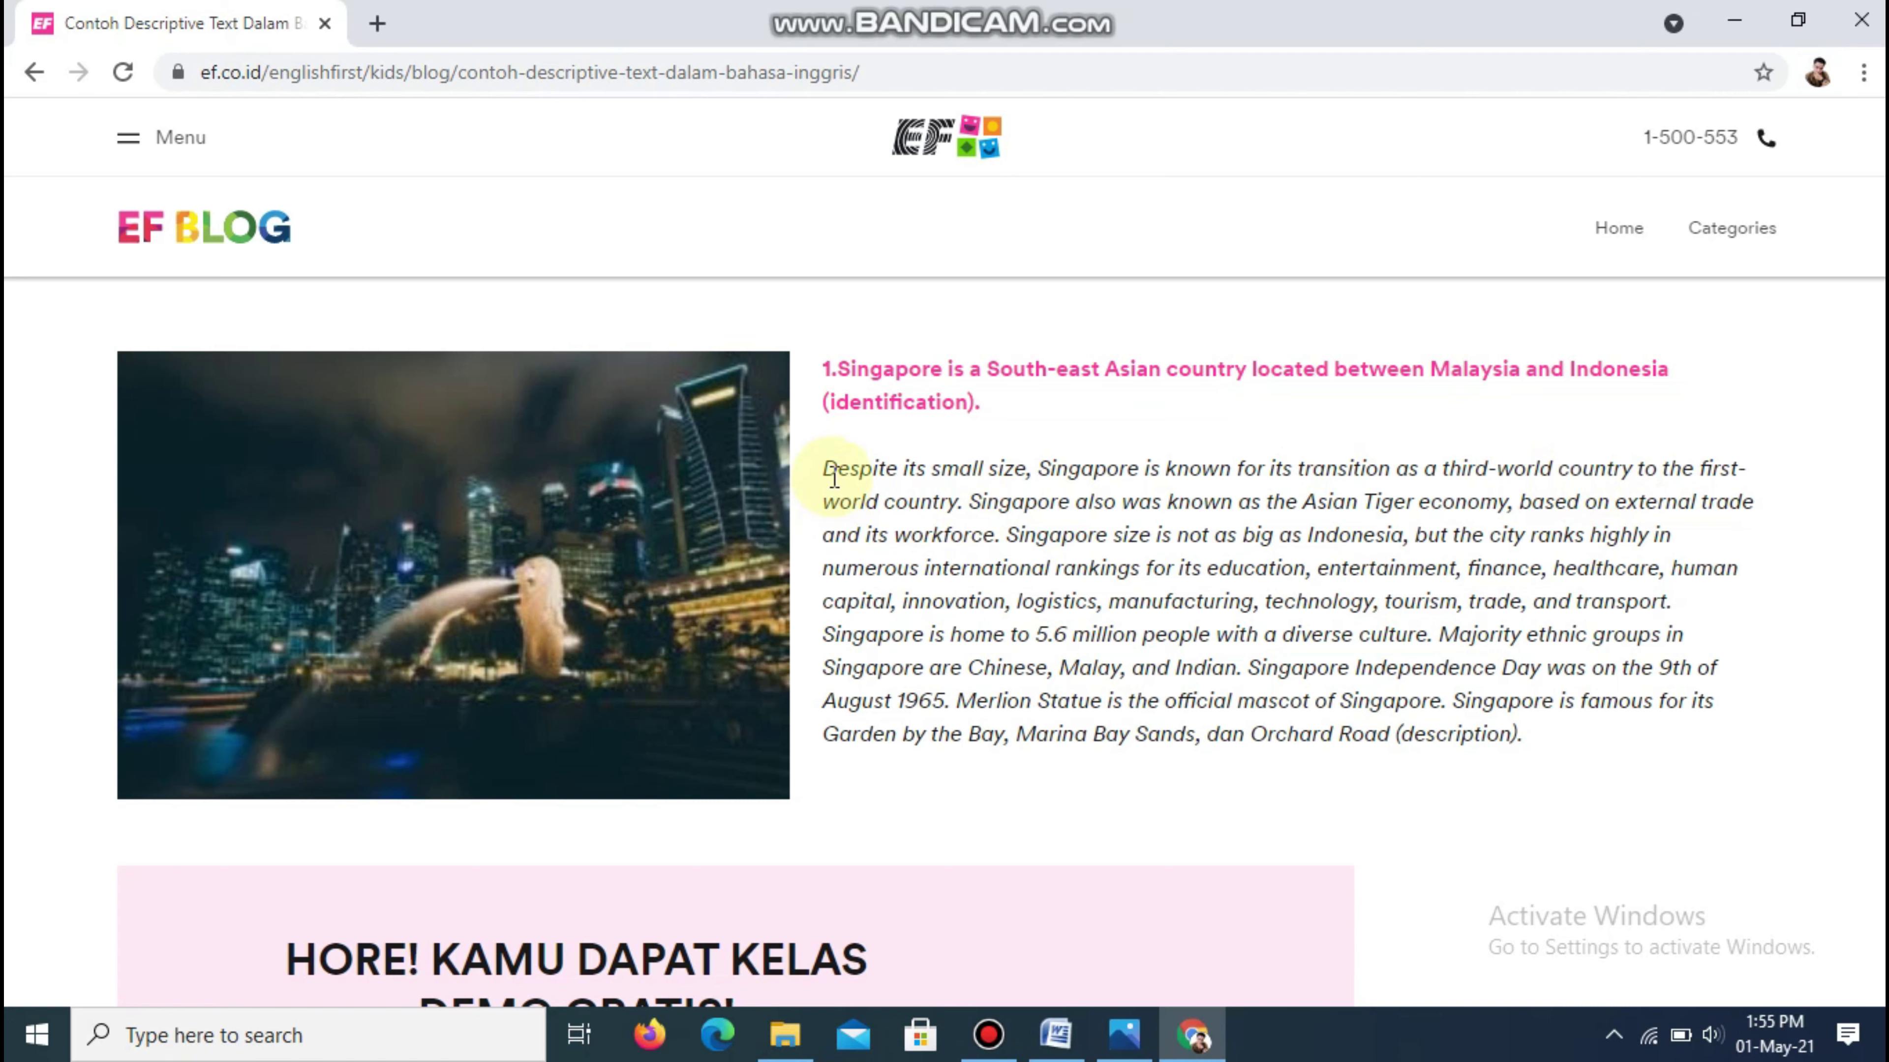
pyautogui.moveTo(833, 478); pyautogui.dragTo(1523, 737)
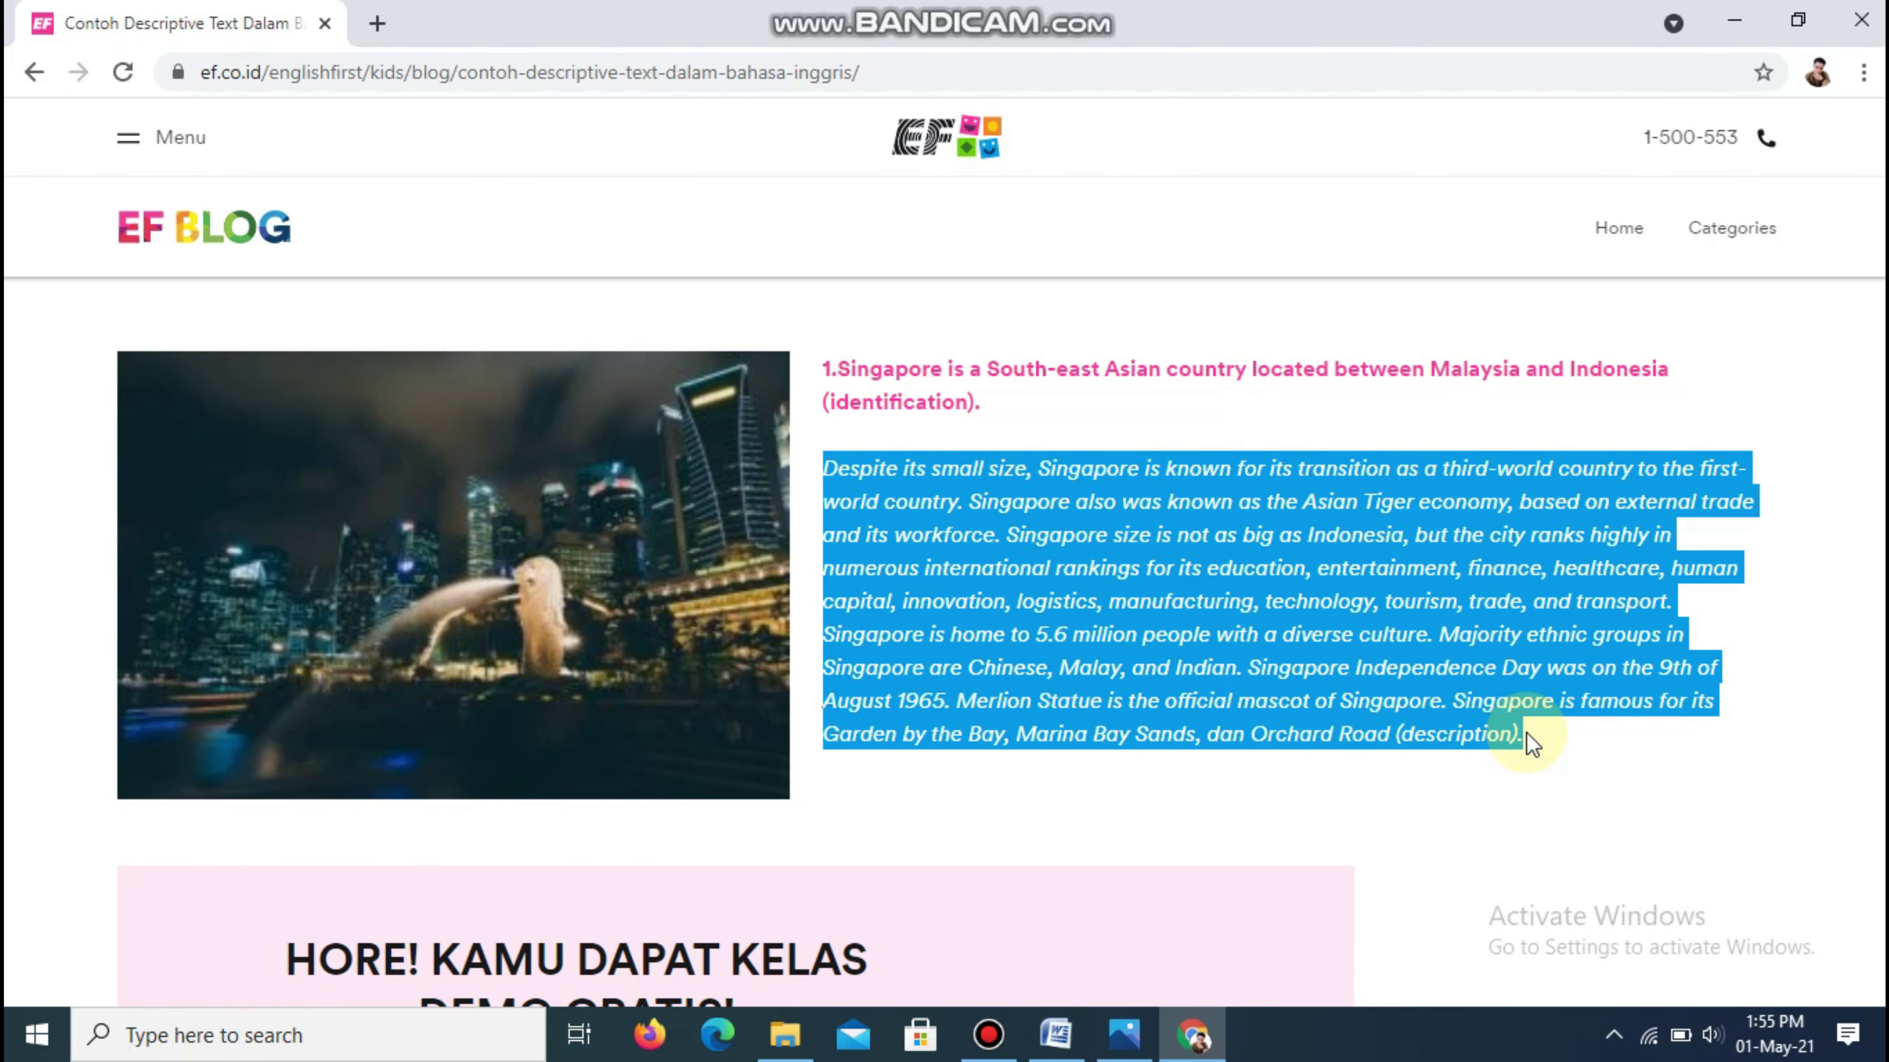
# Step: Switch back to Word, paste the Singapore paragraph into the research search and translate it to Indonesian
pyautogui.click(1056, 1035)
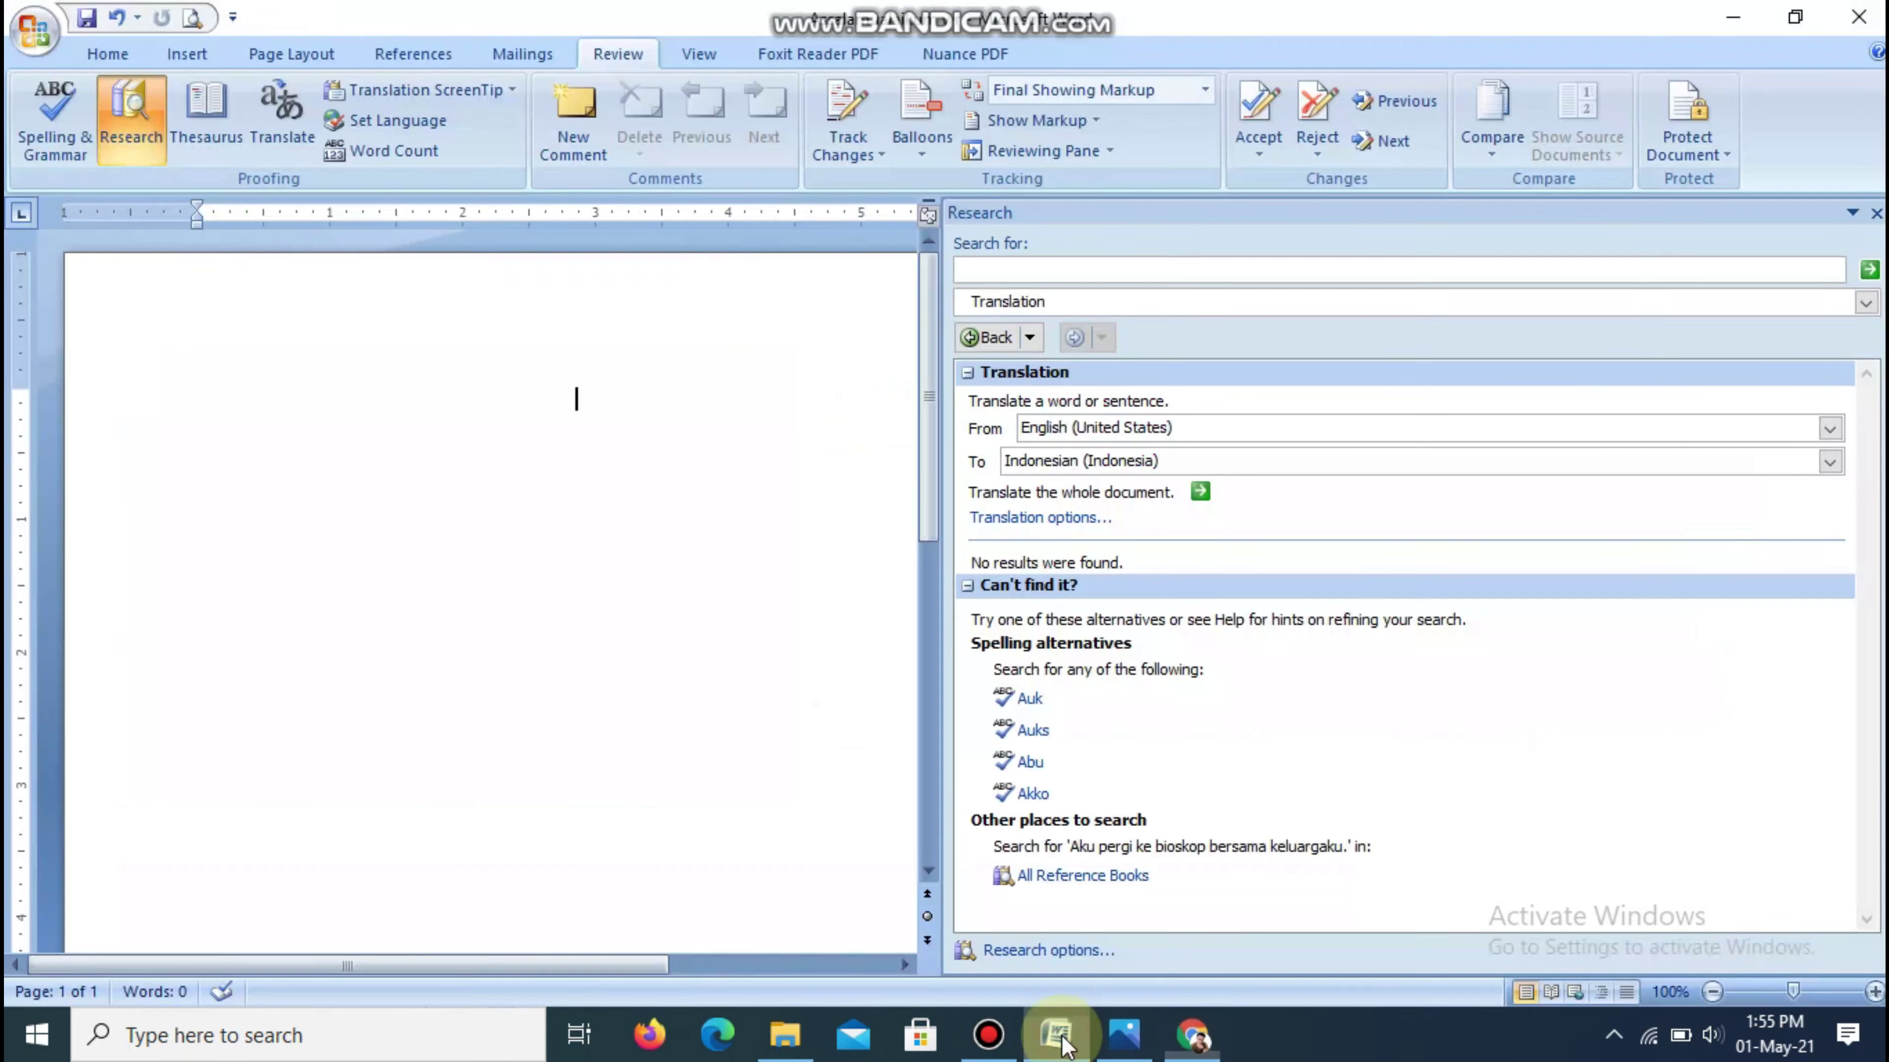
pyautogui.click(1119, 266)
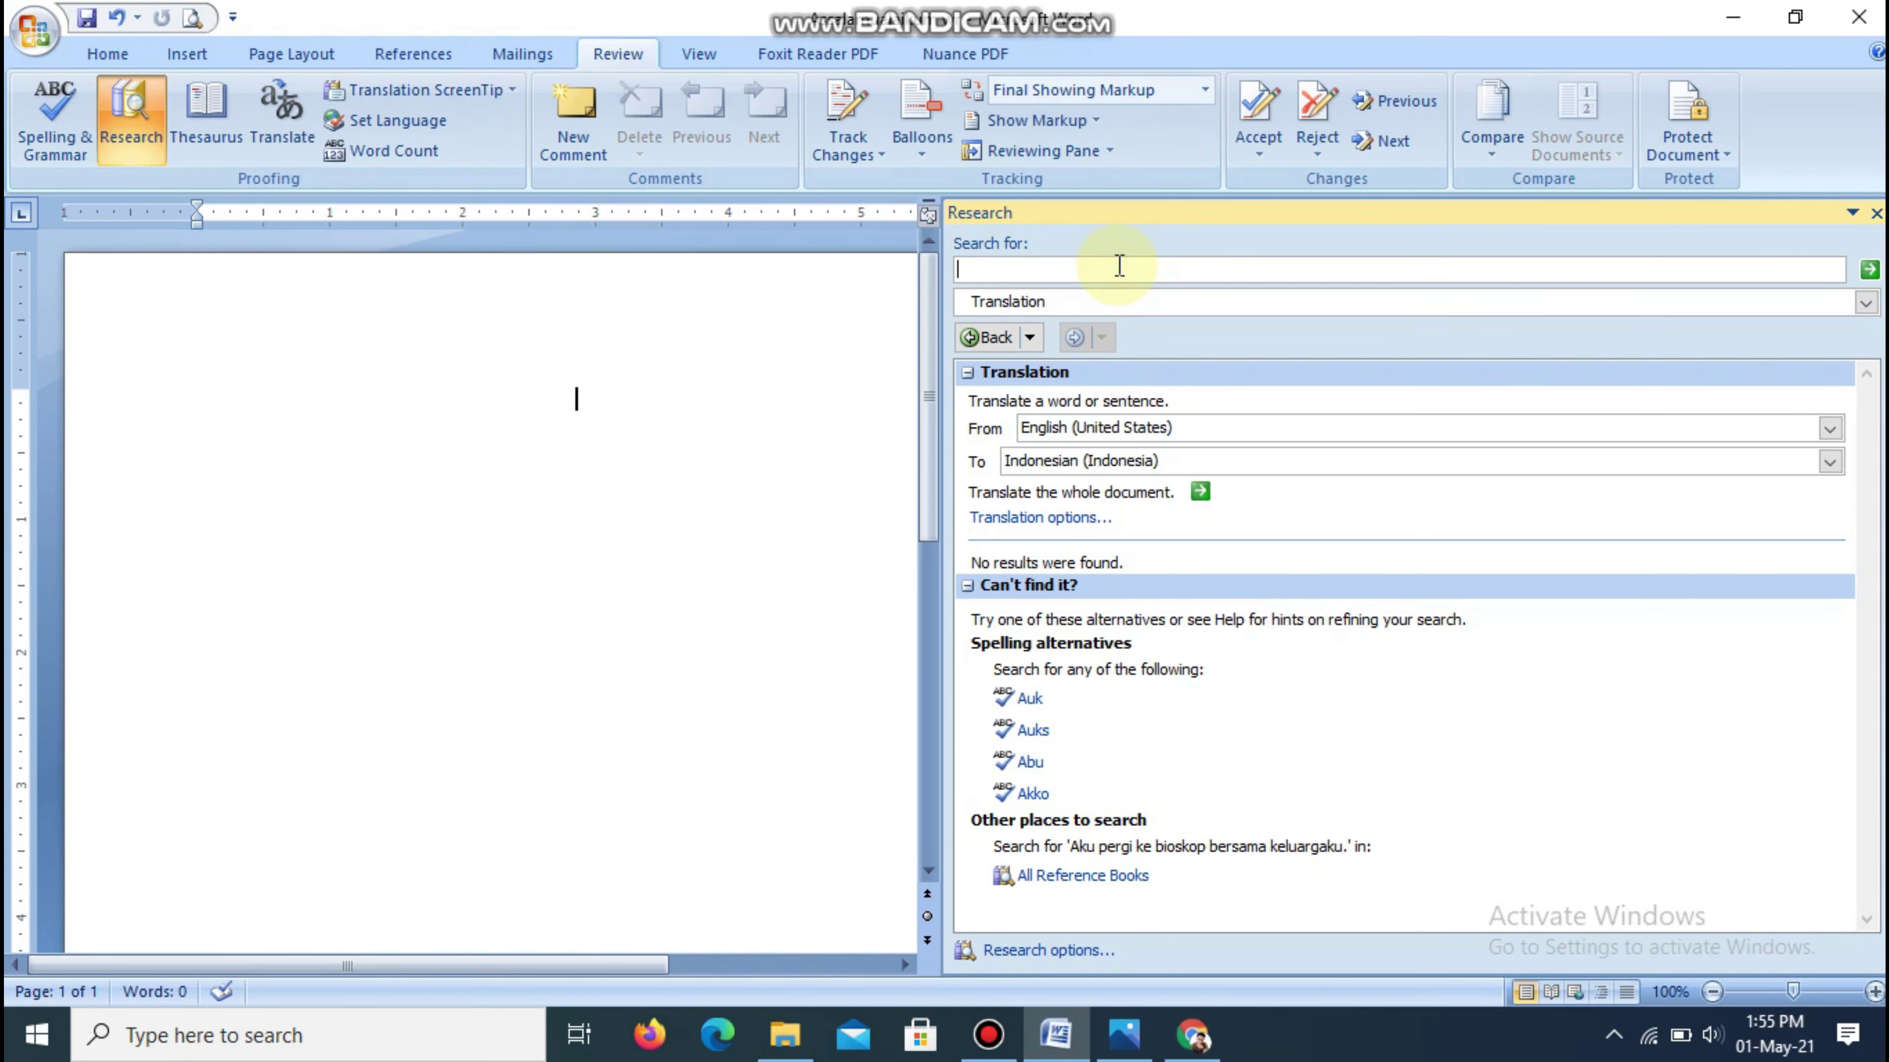
pyautogui.hotkey('ctrl', 'v')
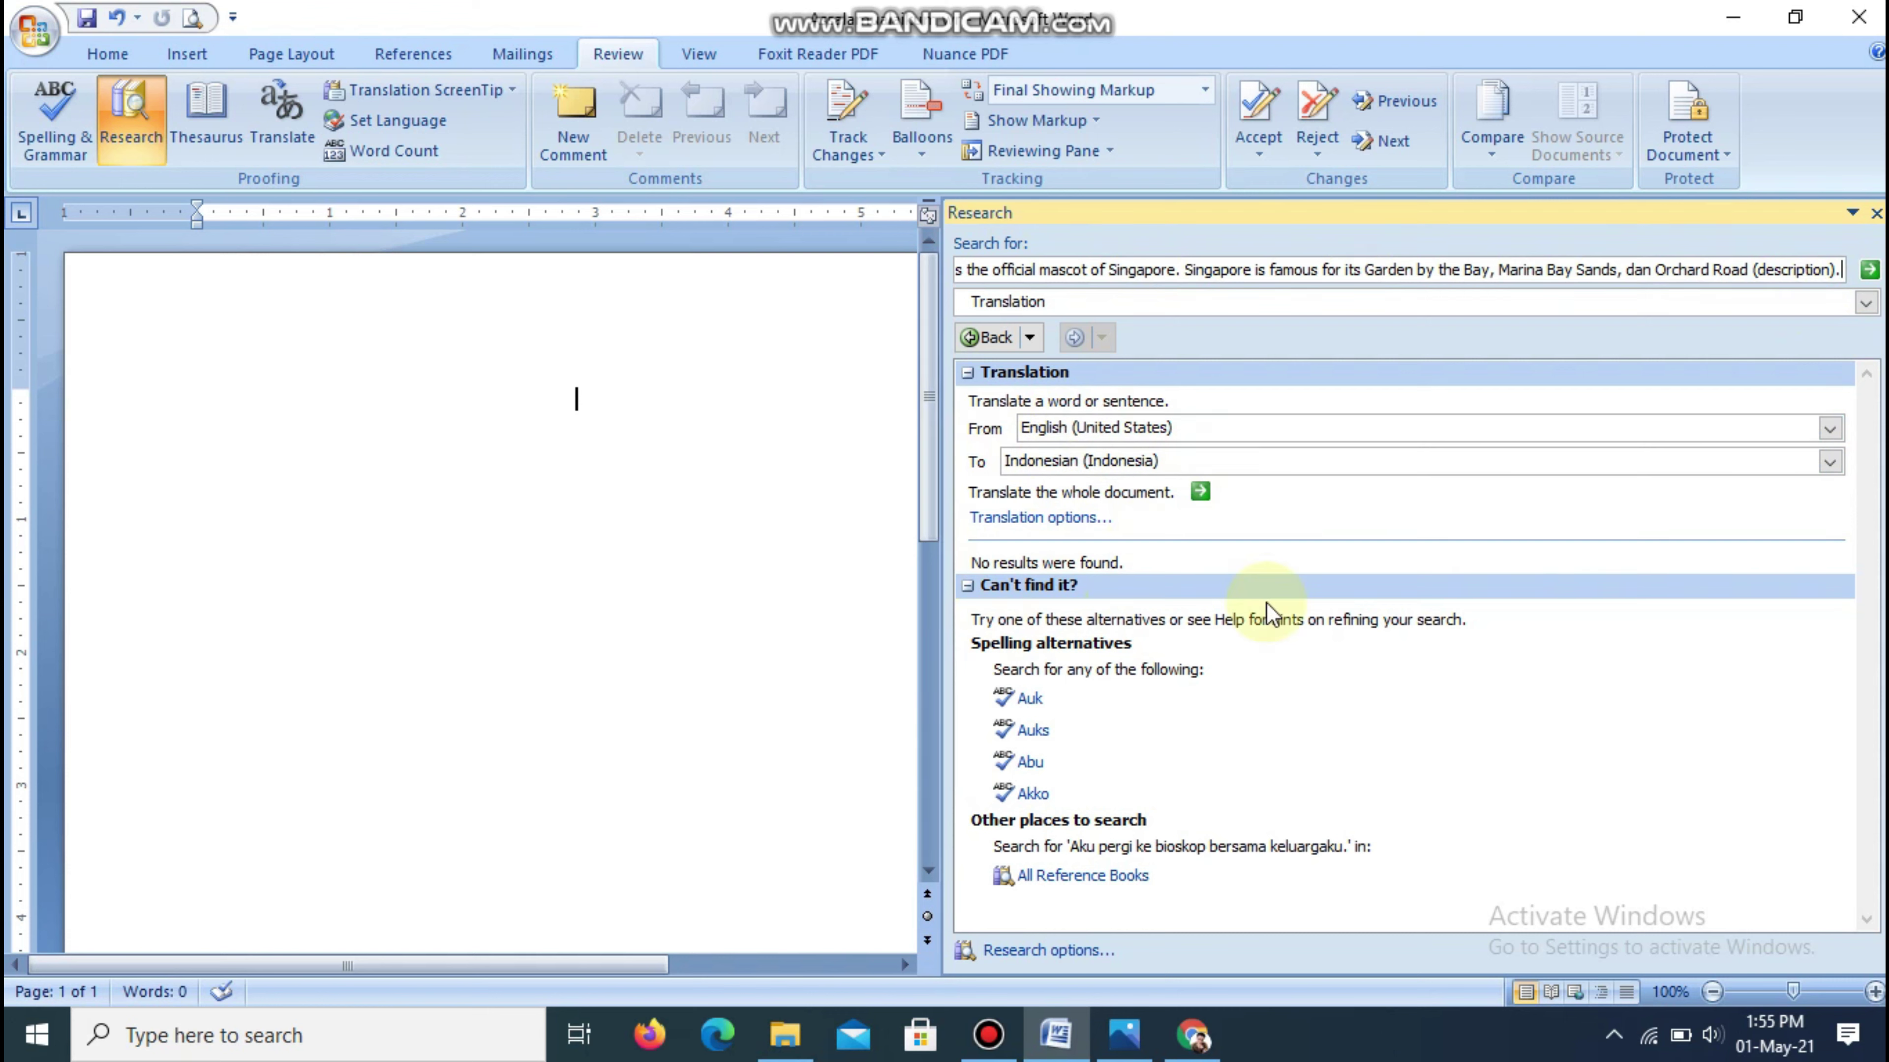
pyautogui.click(1871, 269)
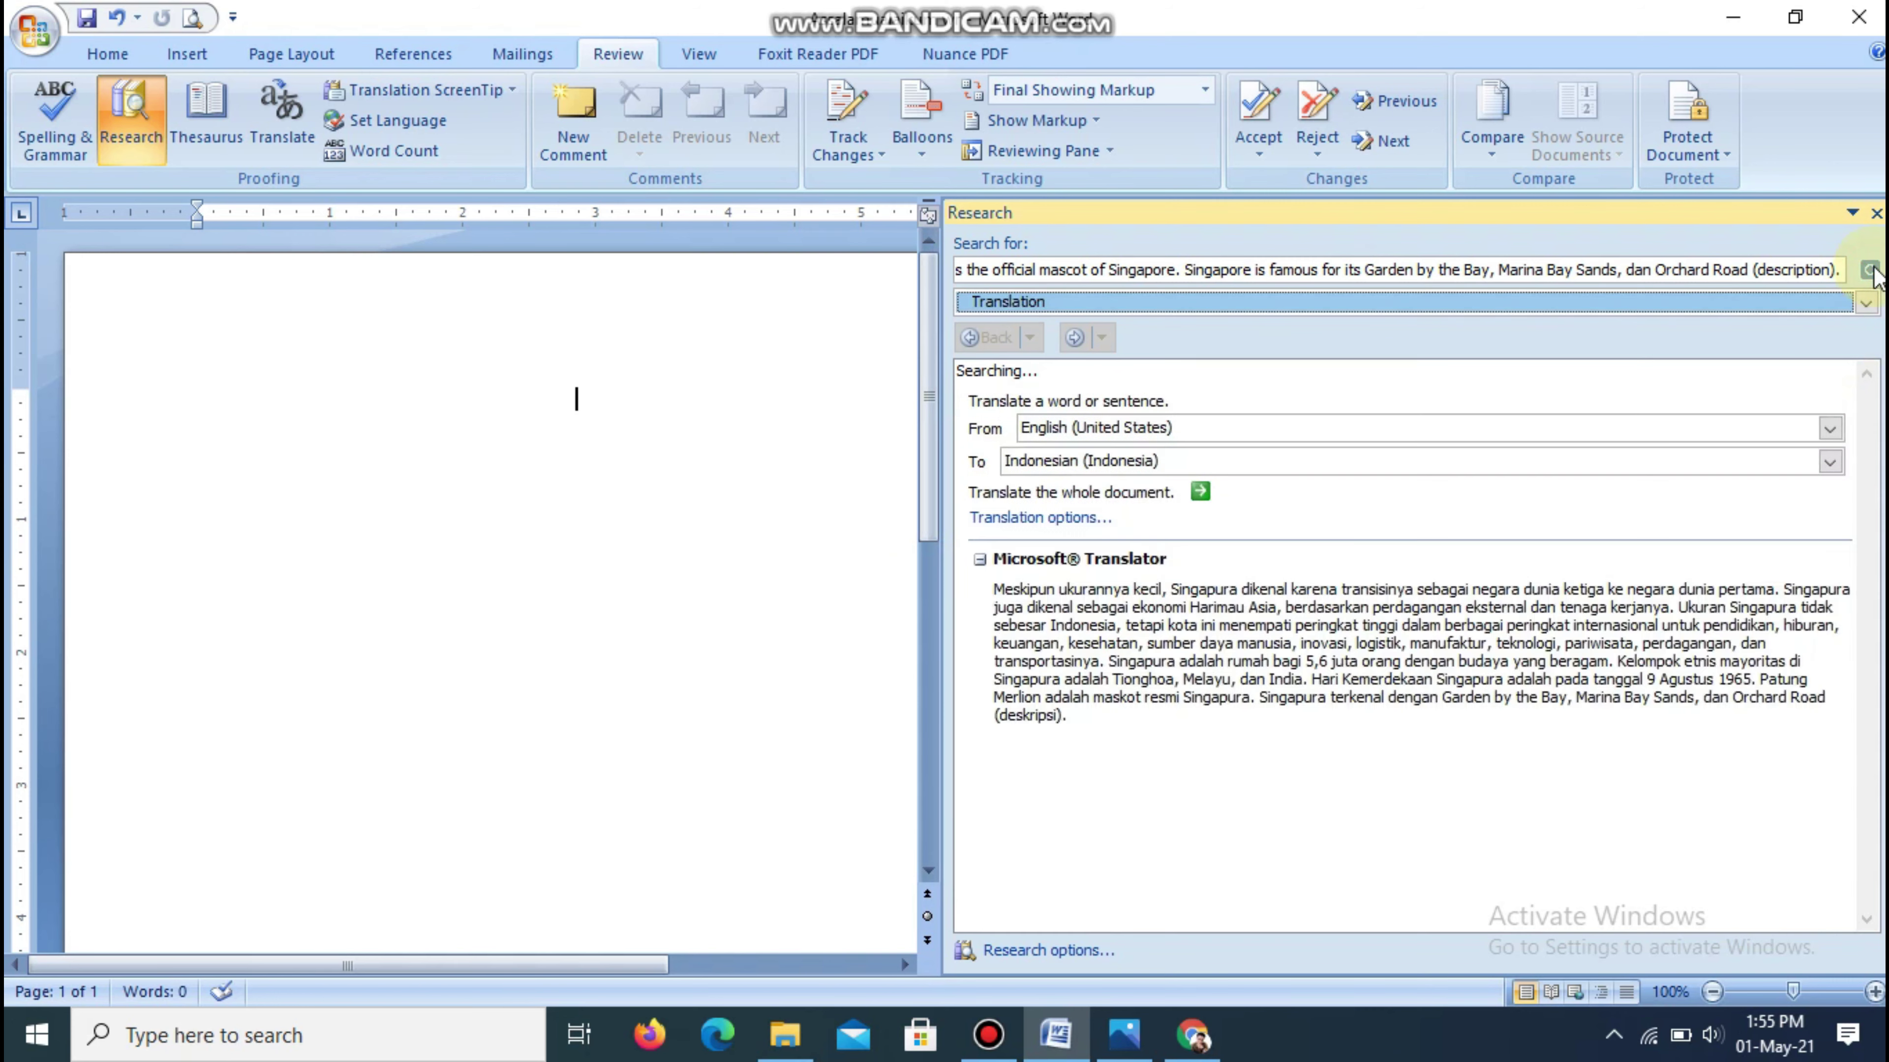
# Step: Insert the Indonesian translation of the Singapore paragraph into the empty document and review the inserted text
pyautogui.click(1173, 640)
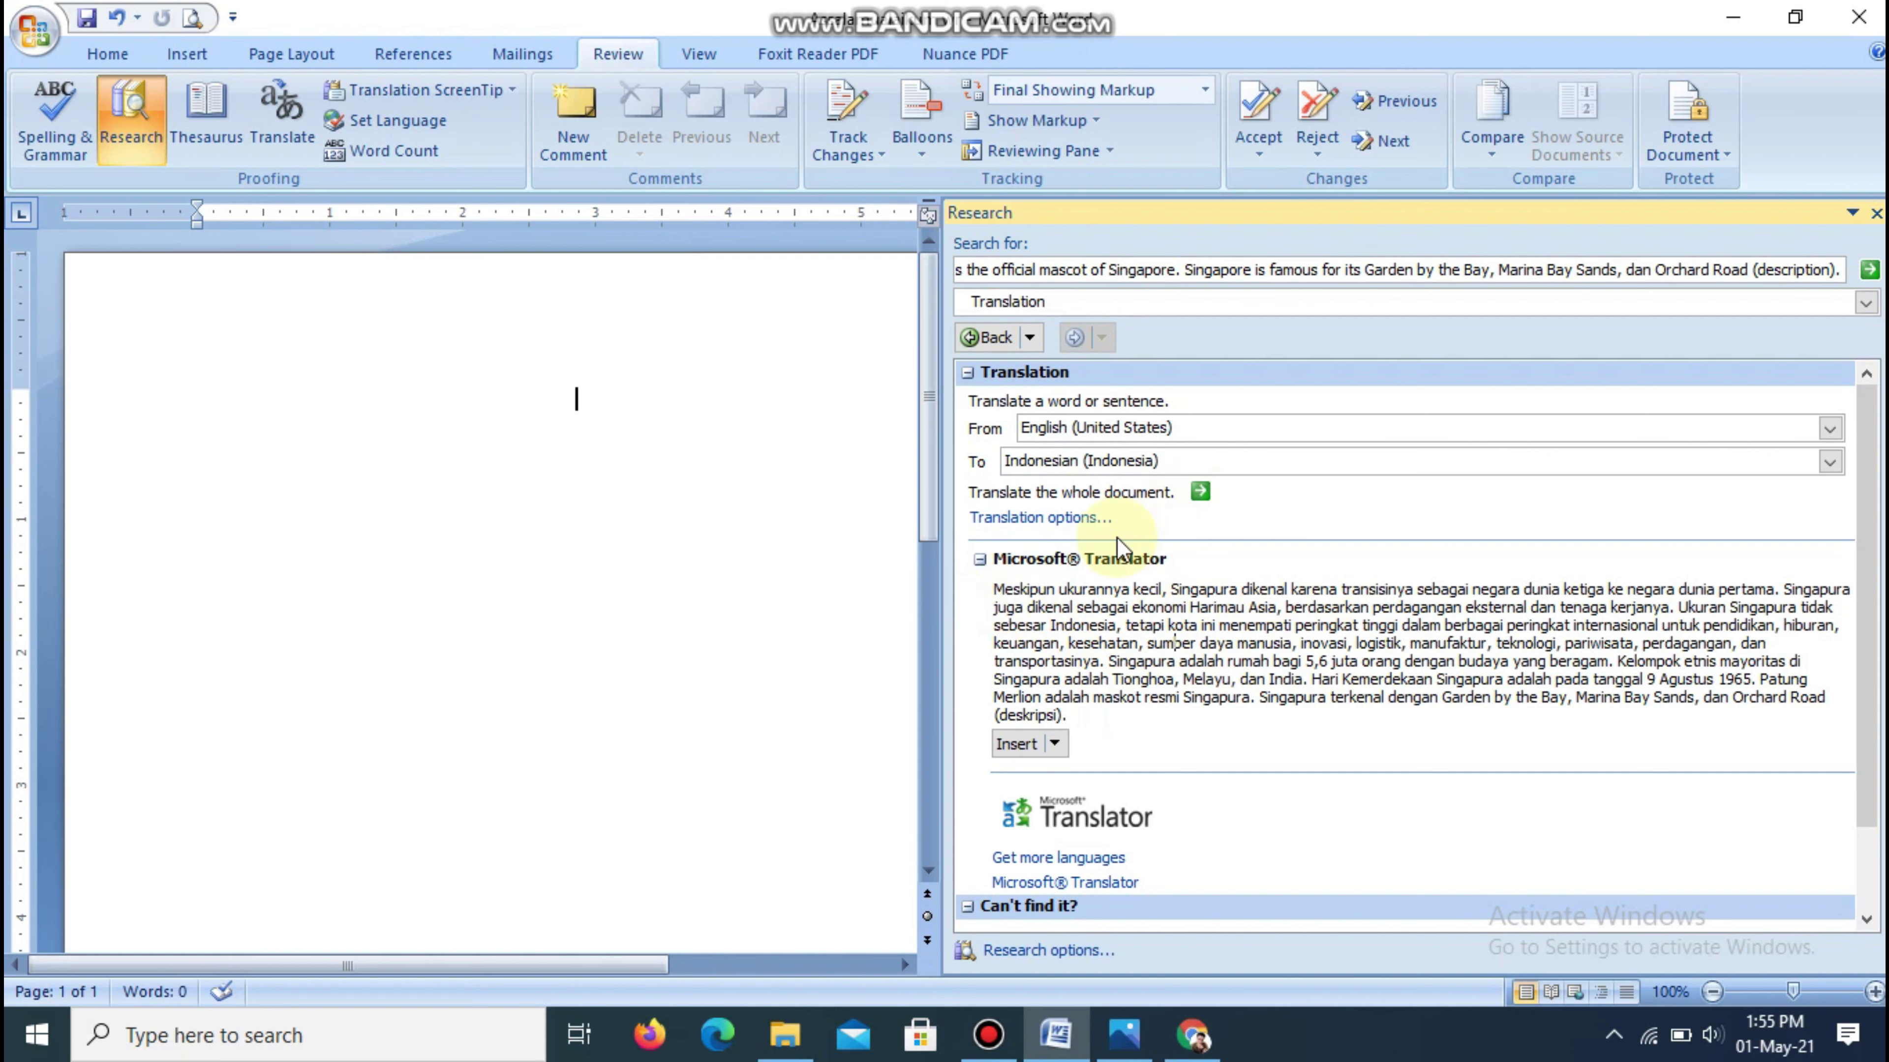
pyautogui.click(1033, 745)
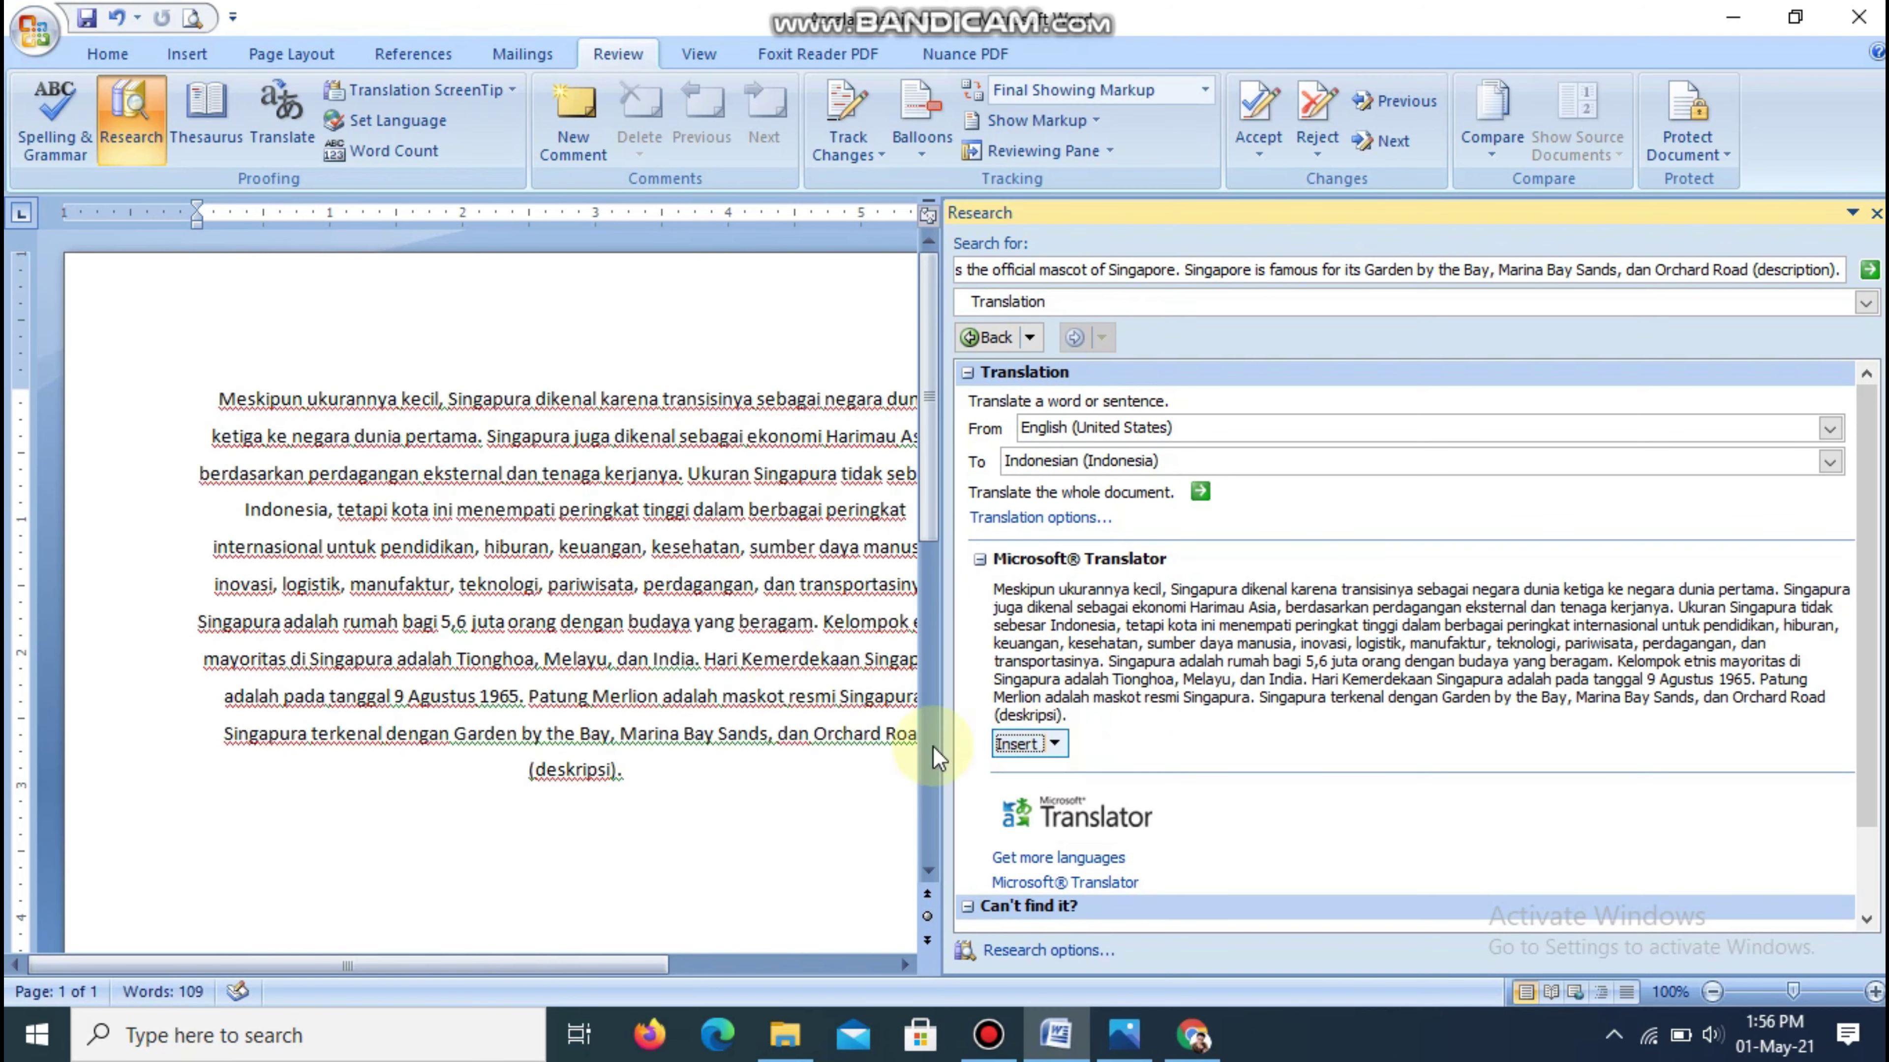
pyautogui.moveTo(591, 965); pyautogui.dragTo(683, 967)
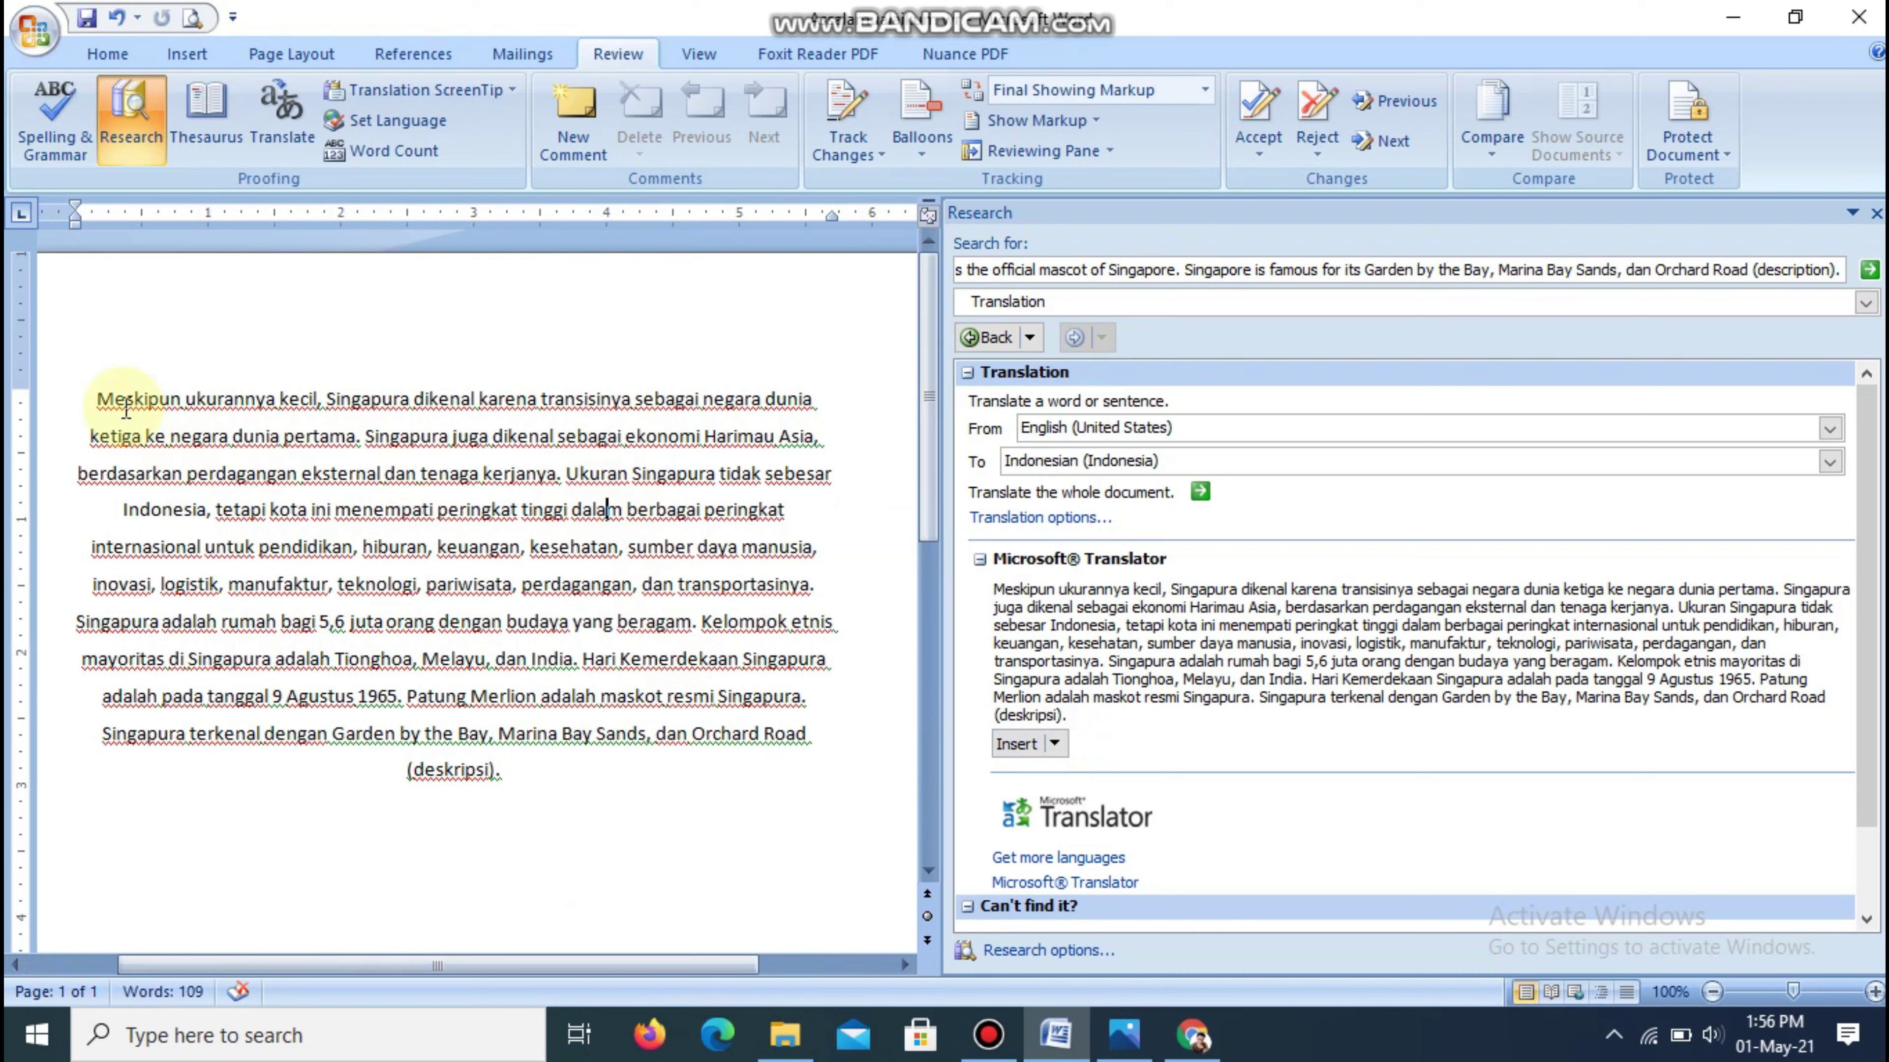
pyautogui.moveTo(104, 397); pyautogui.dragTo(552, 764)
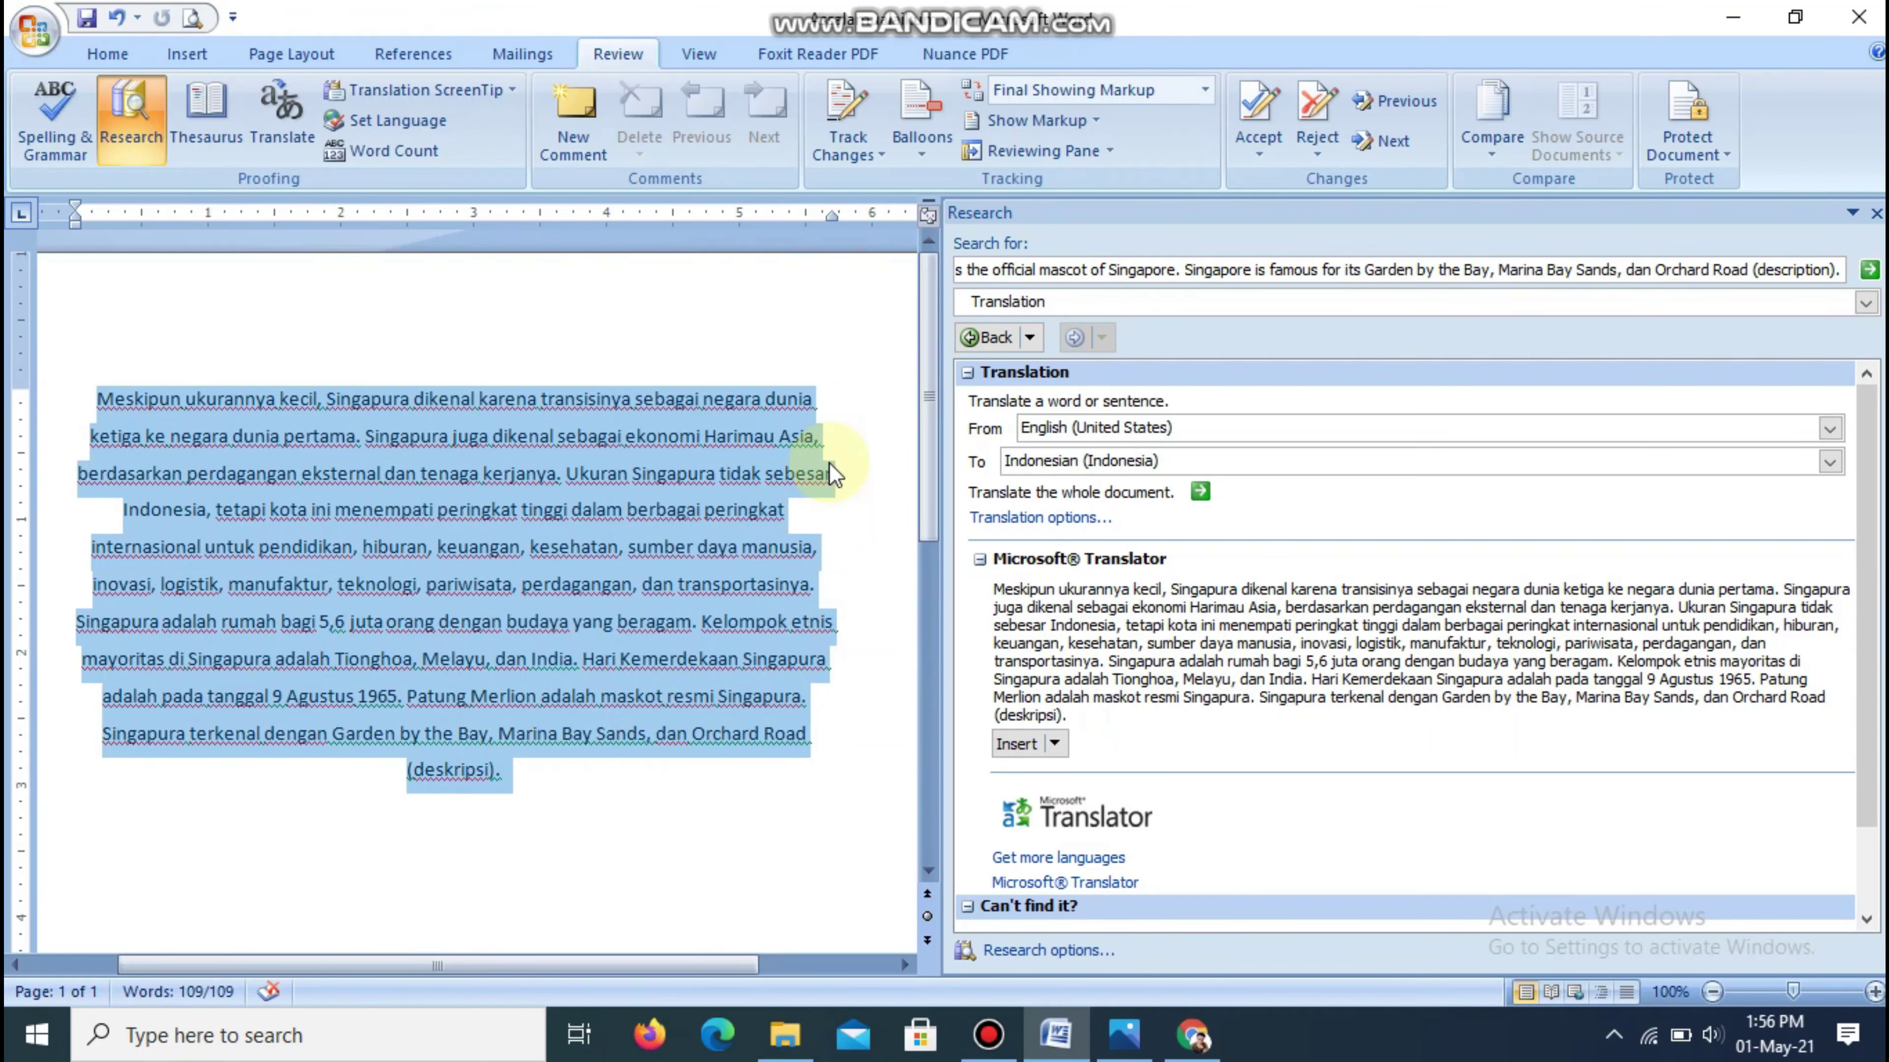
pyautogui.click(657, 519)
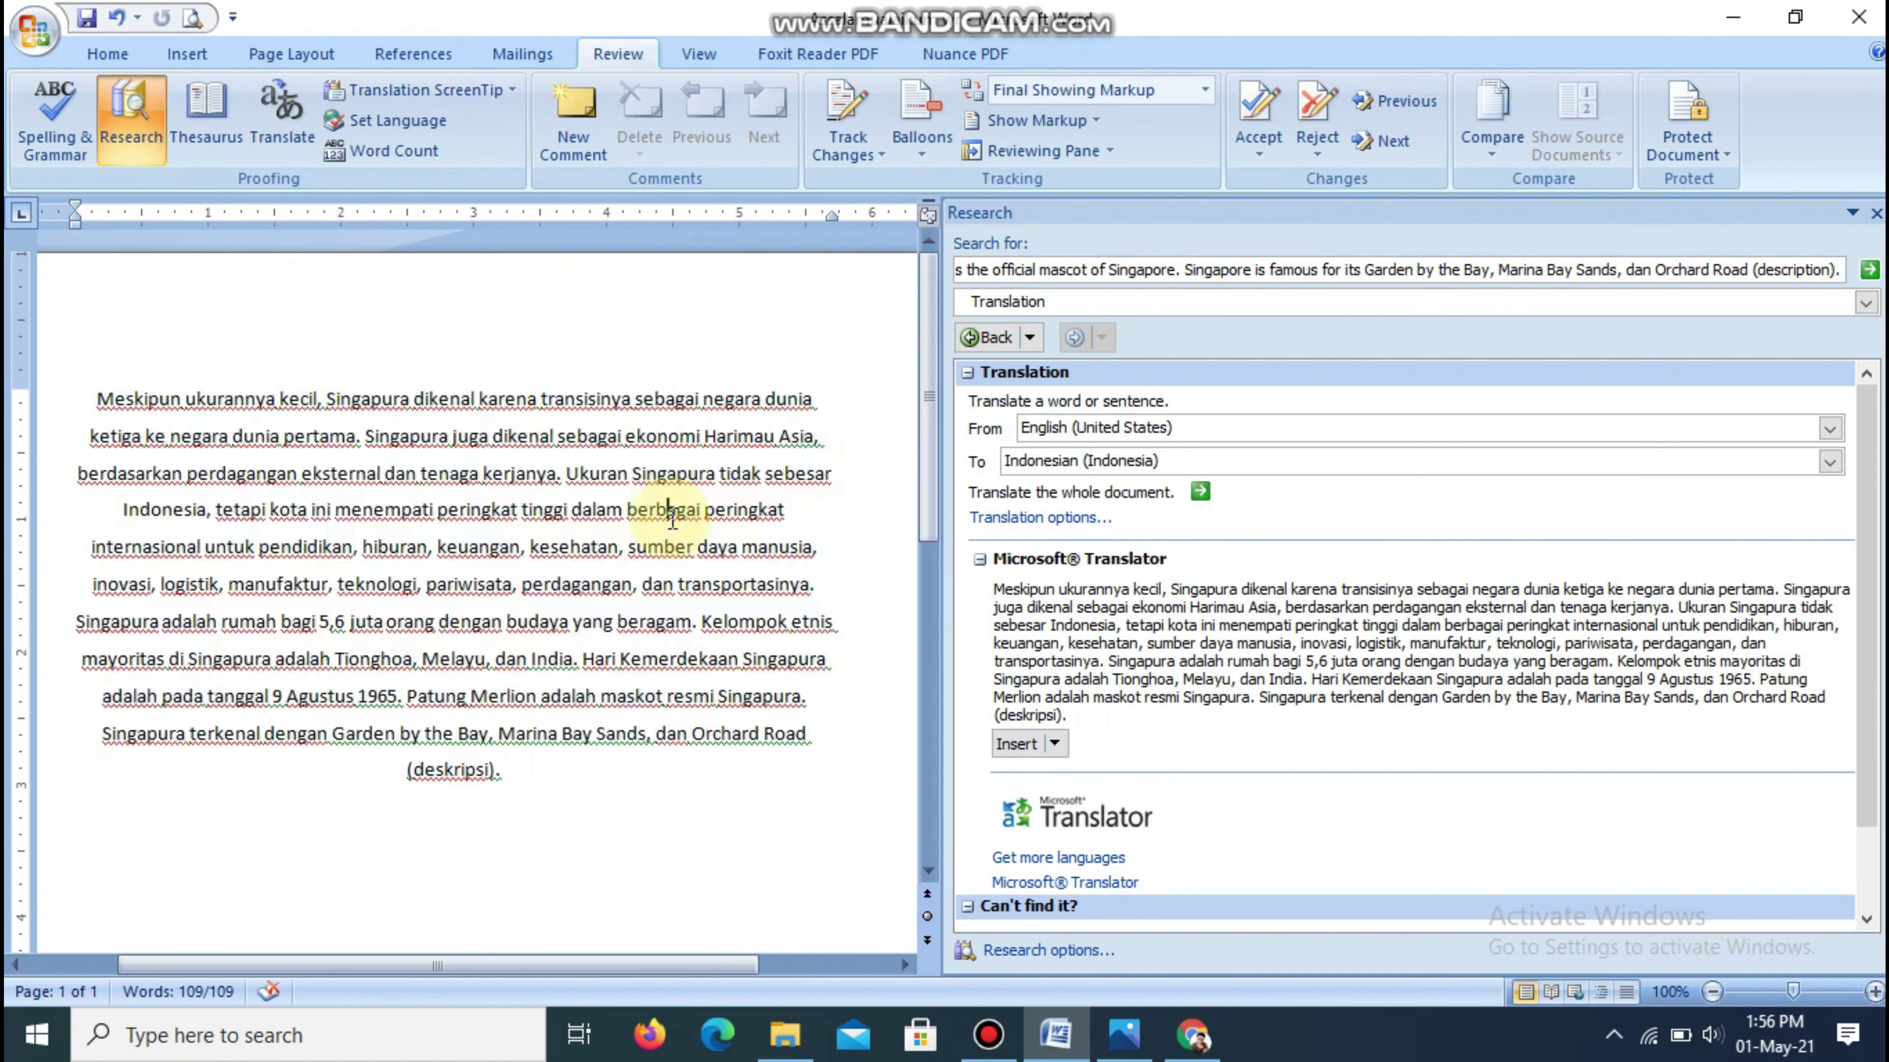